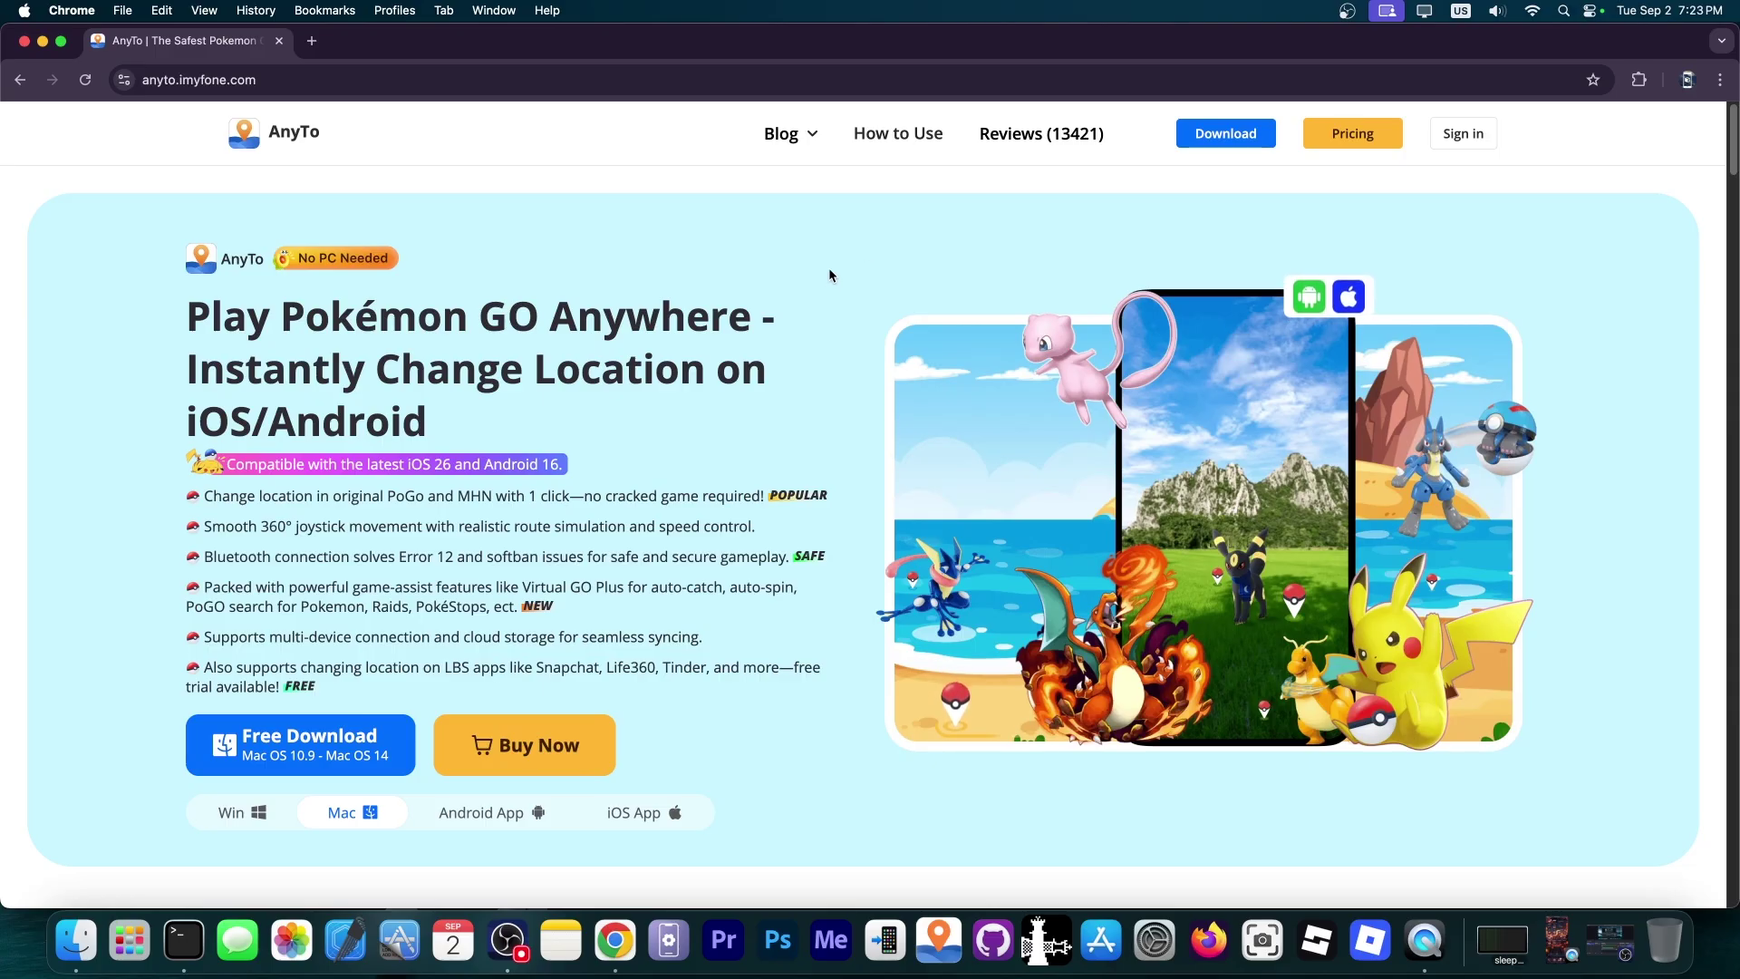
Step: Scroll through the AnyTo website in the browser
scroll(828, 268, "down", 3)
scroll(828, 268, "up", 2)
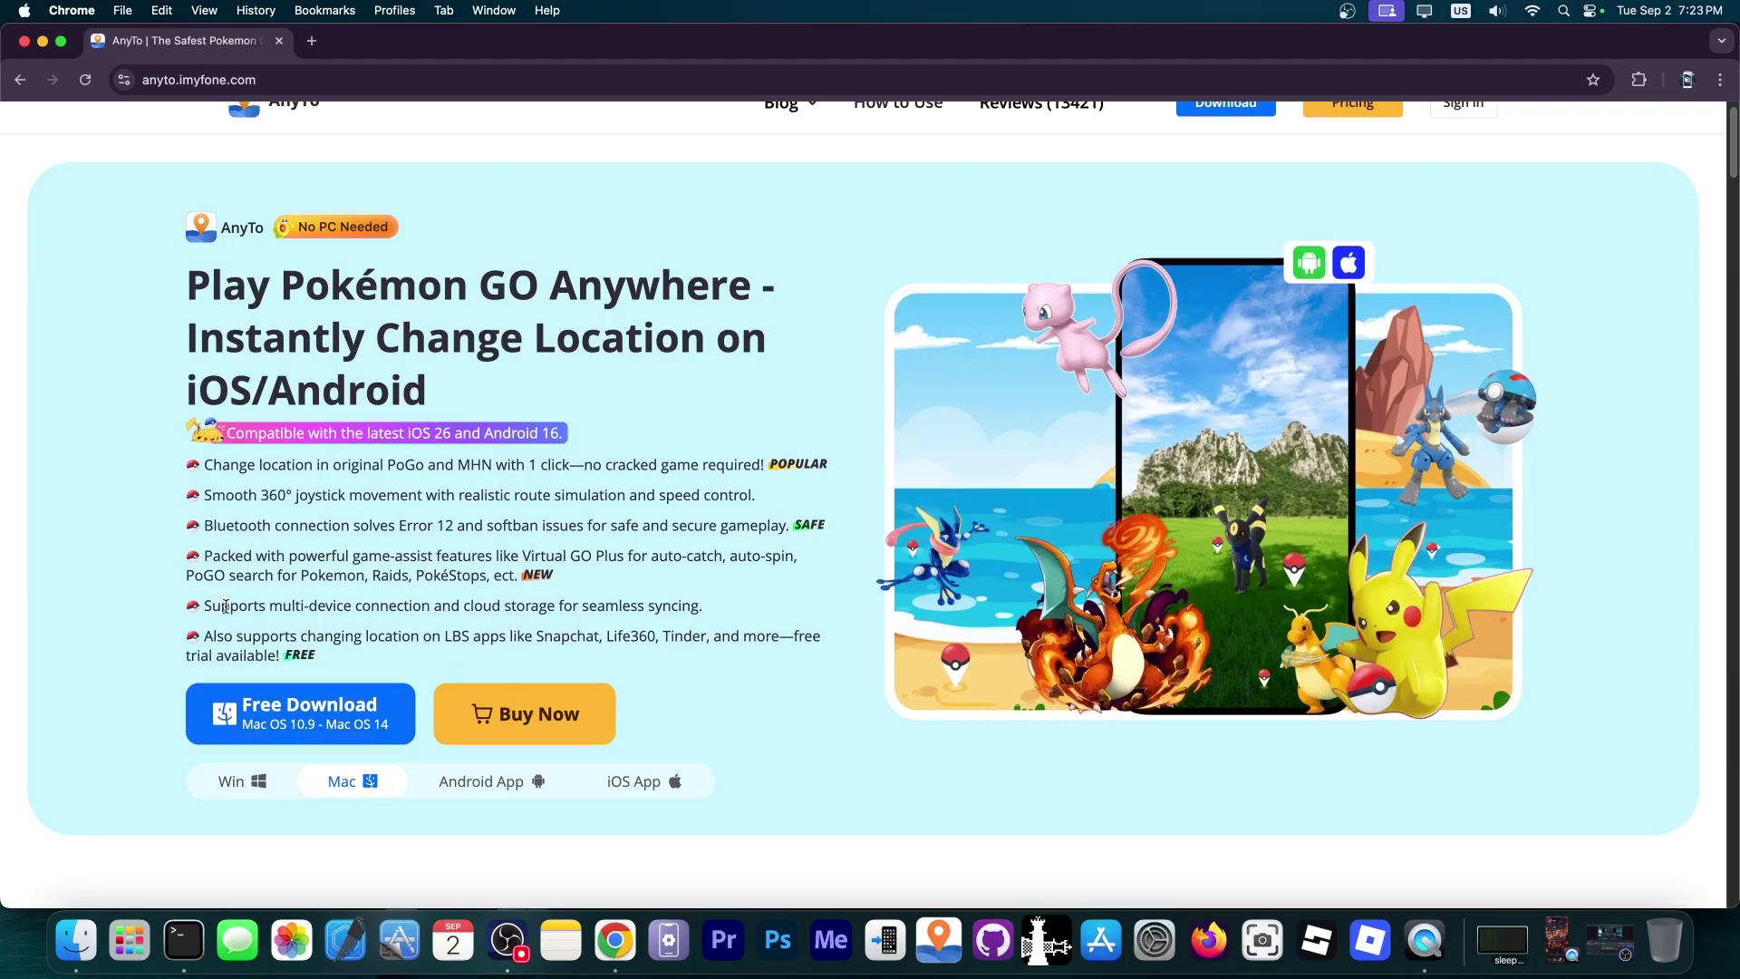
scroll(225, 607, "up", 1)
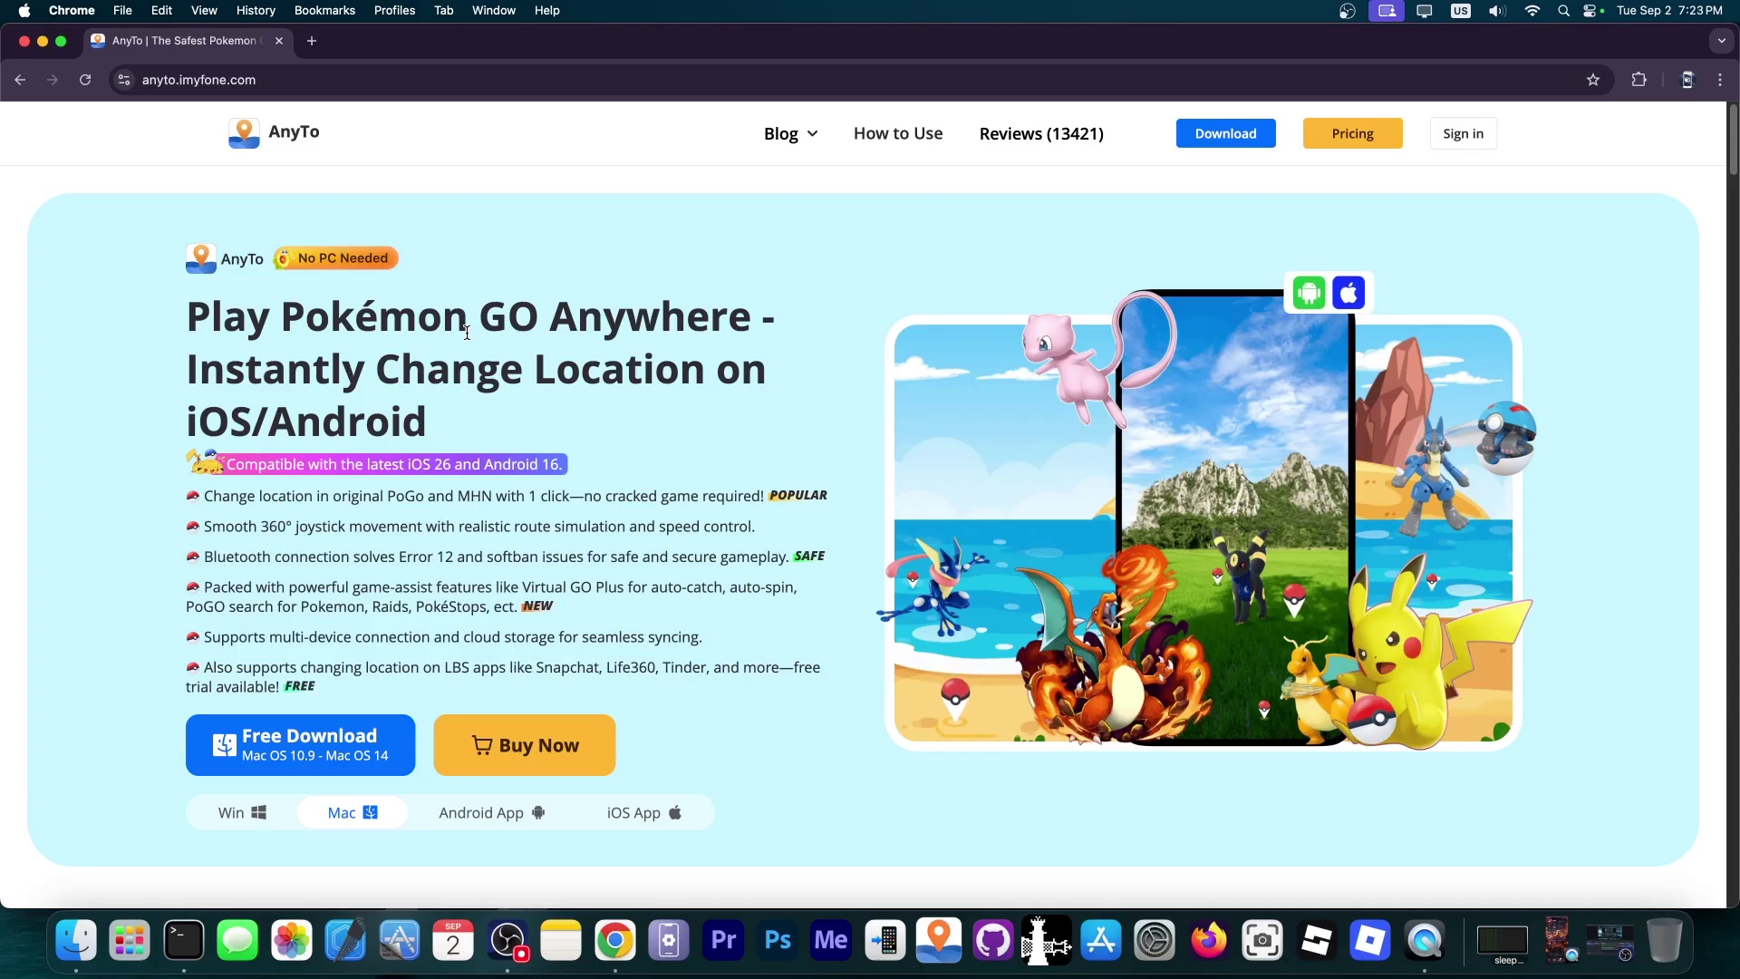
scroll(946, 453, "down", 3)
scroll(945, 453, "down", 5)
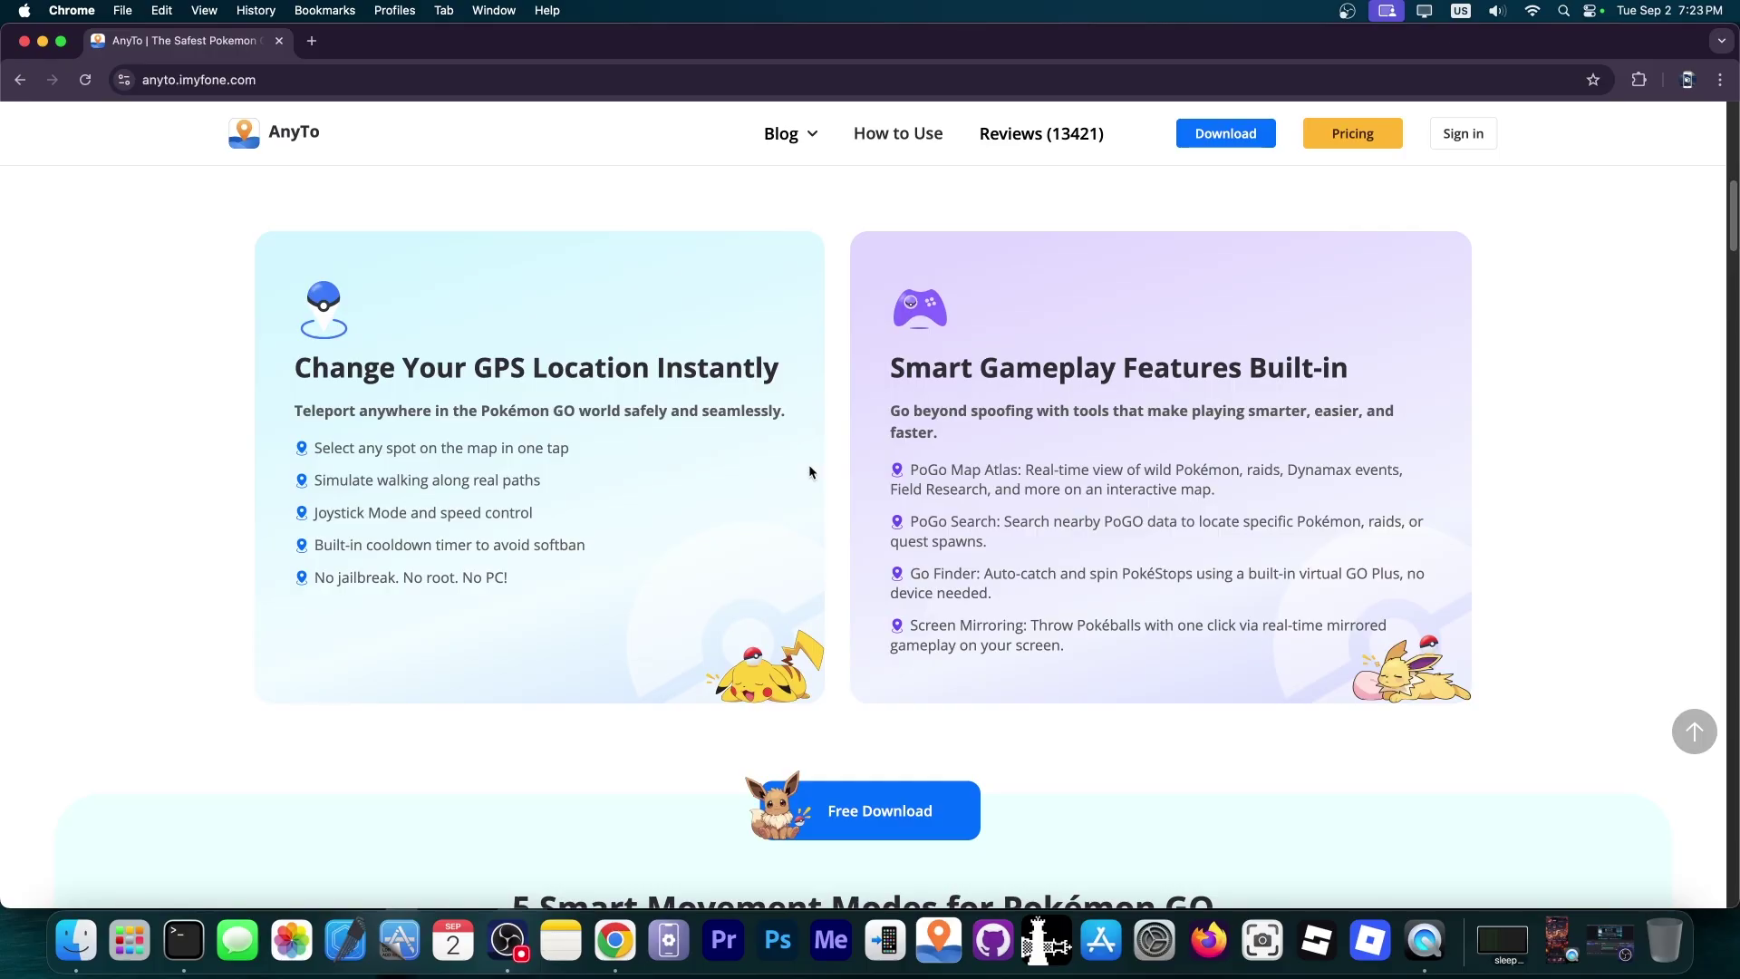
scroll(812, 469, "down", 8)
scroll(584, 413, "up", 9)
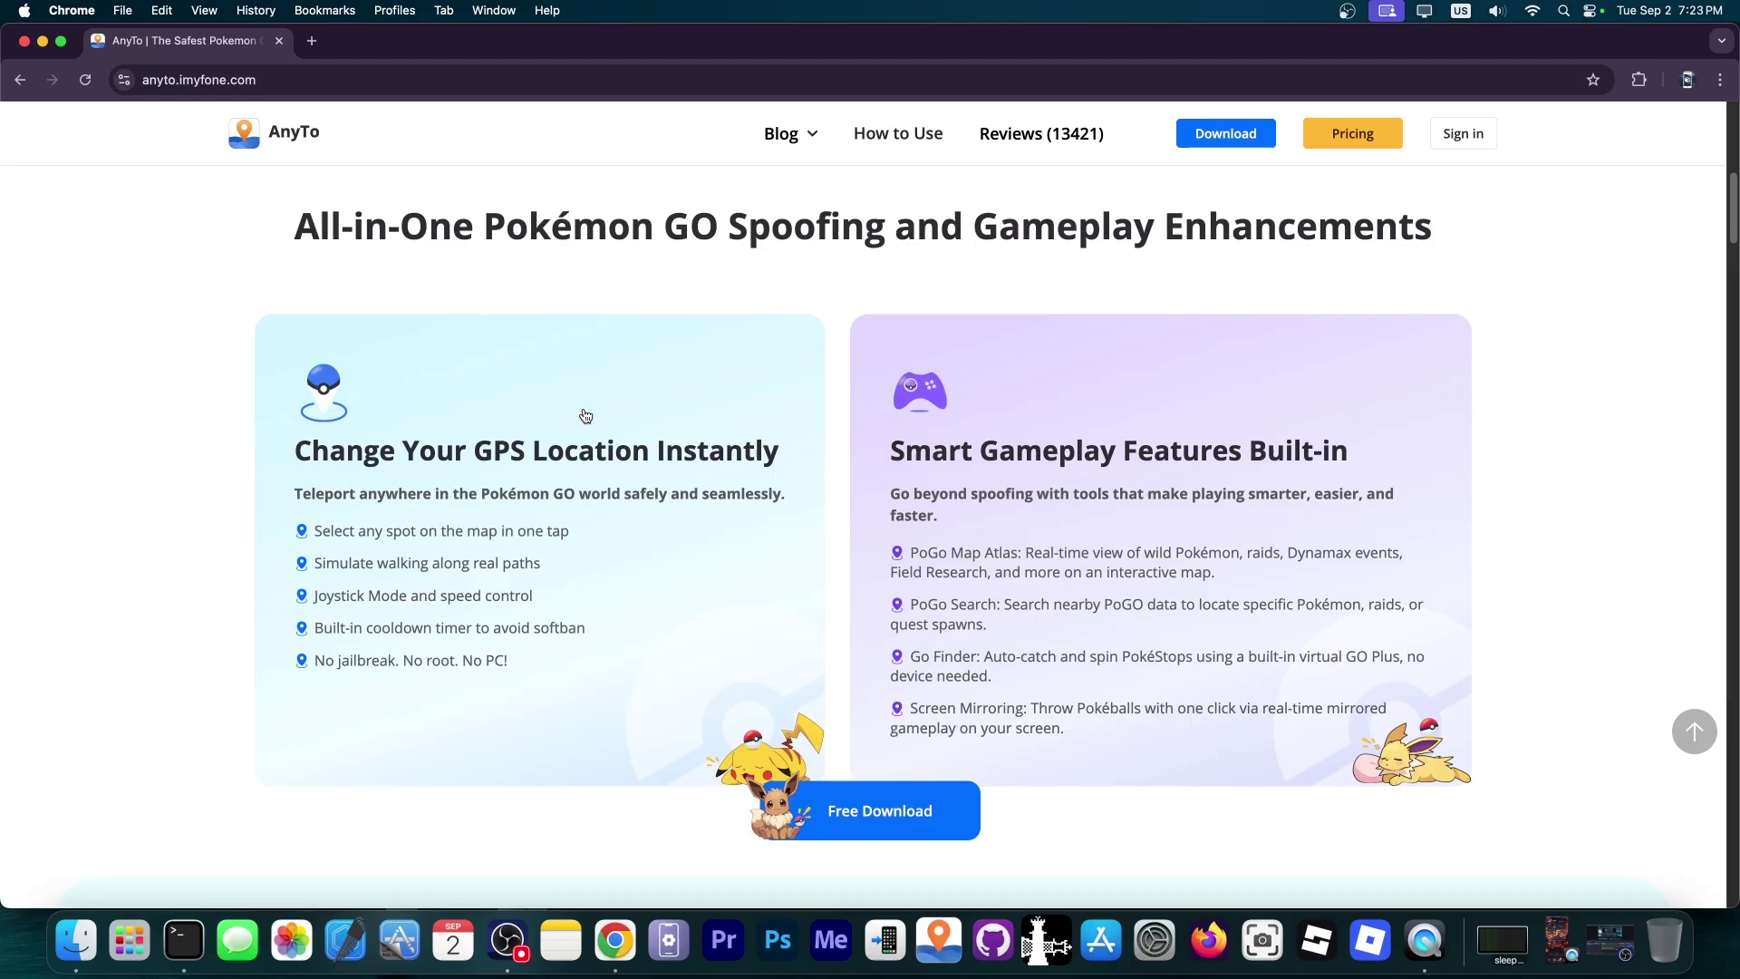
scroll(586, 416, "up", 10)
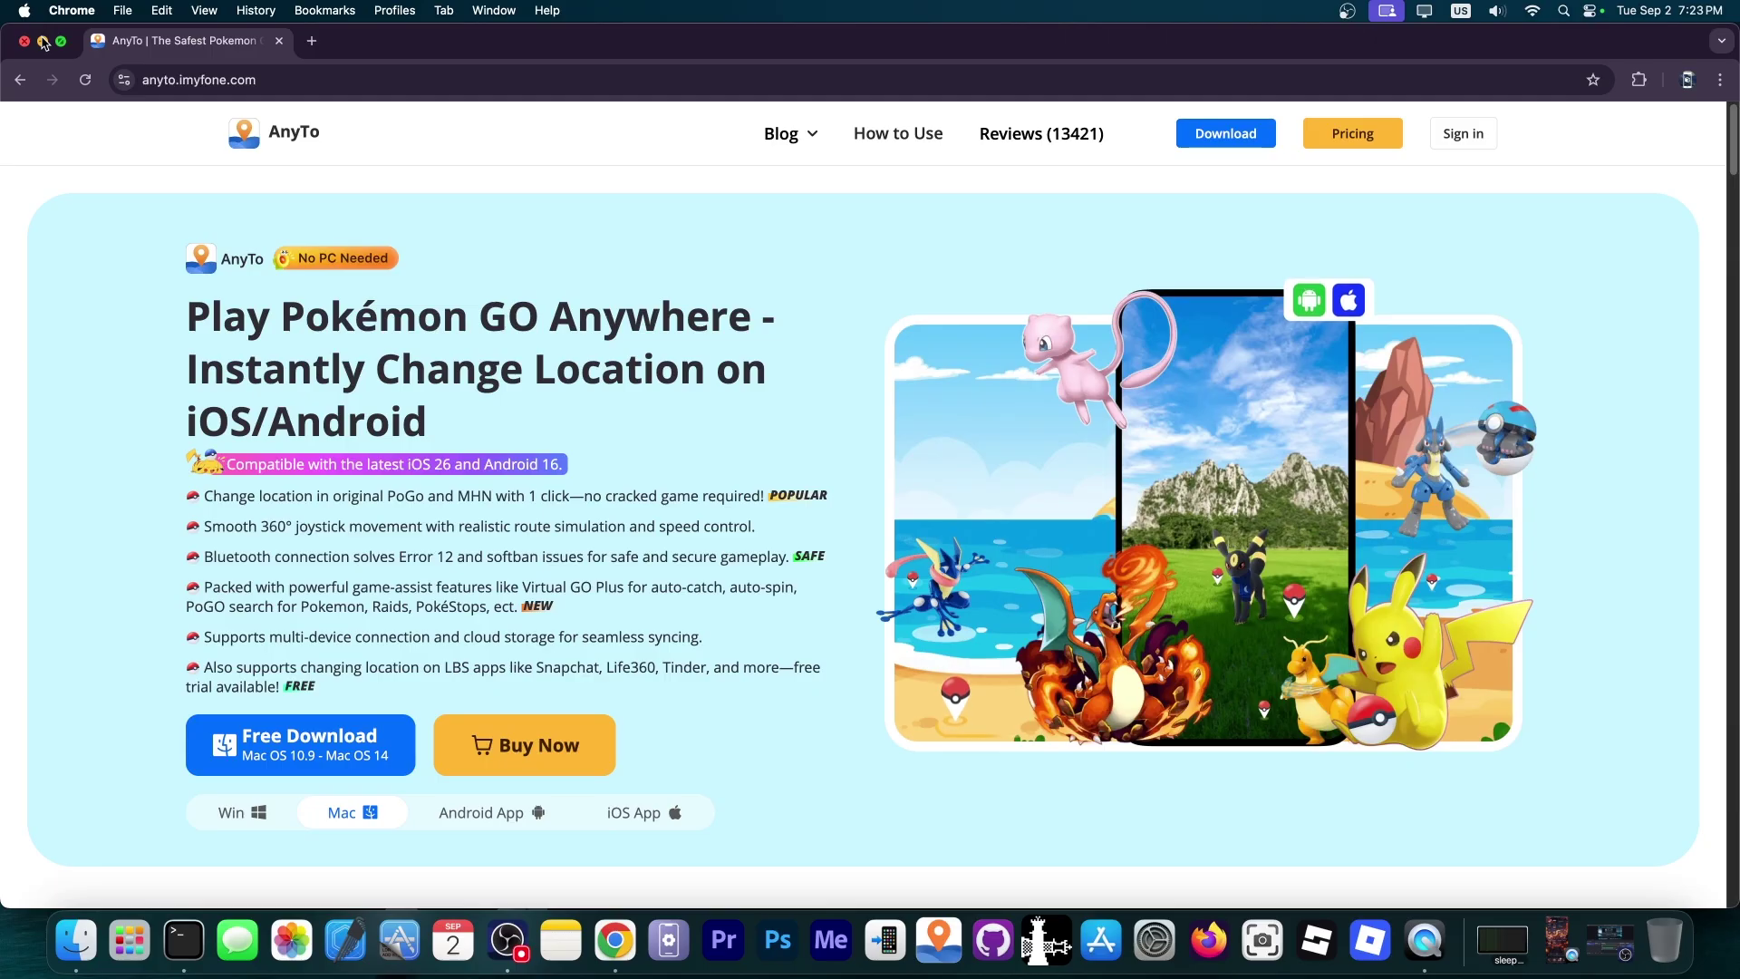
Step: Minimize the browser, launch AnyTo from the Dock and start device setup
left_click(43, 41)
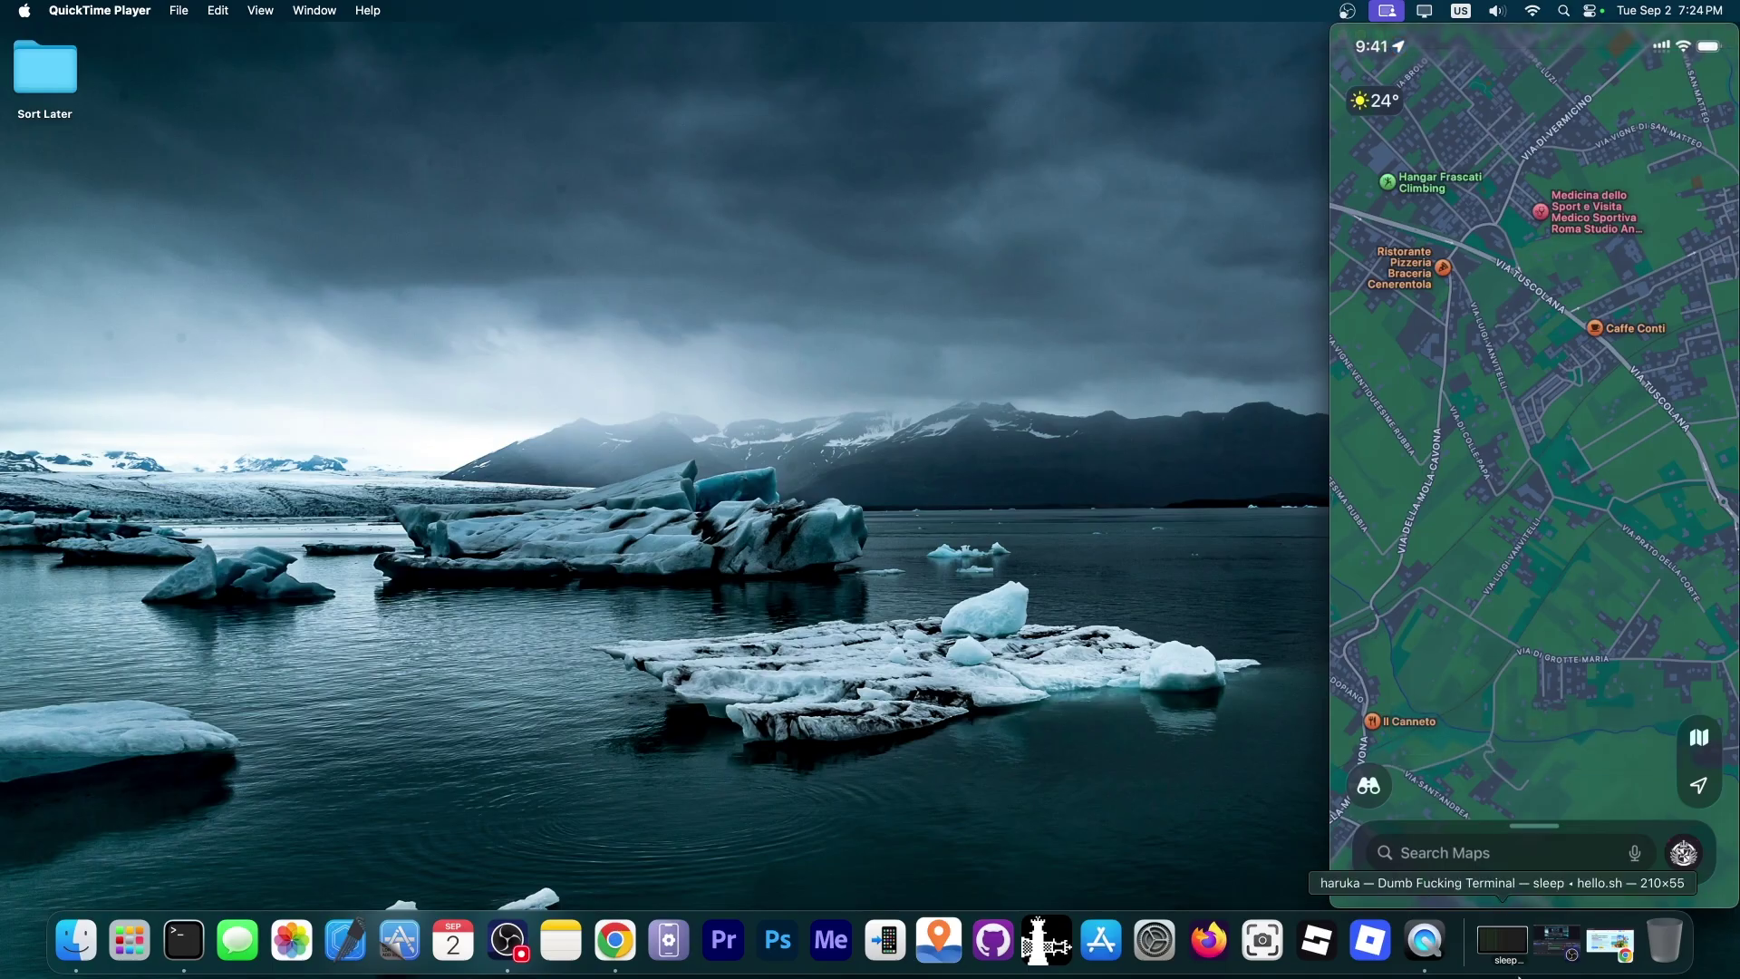
left_click(940, 934)
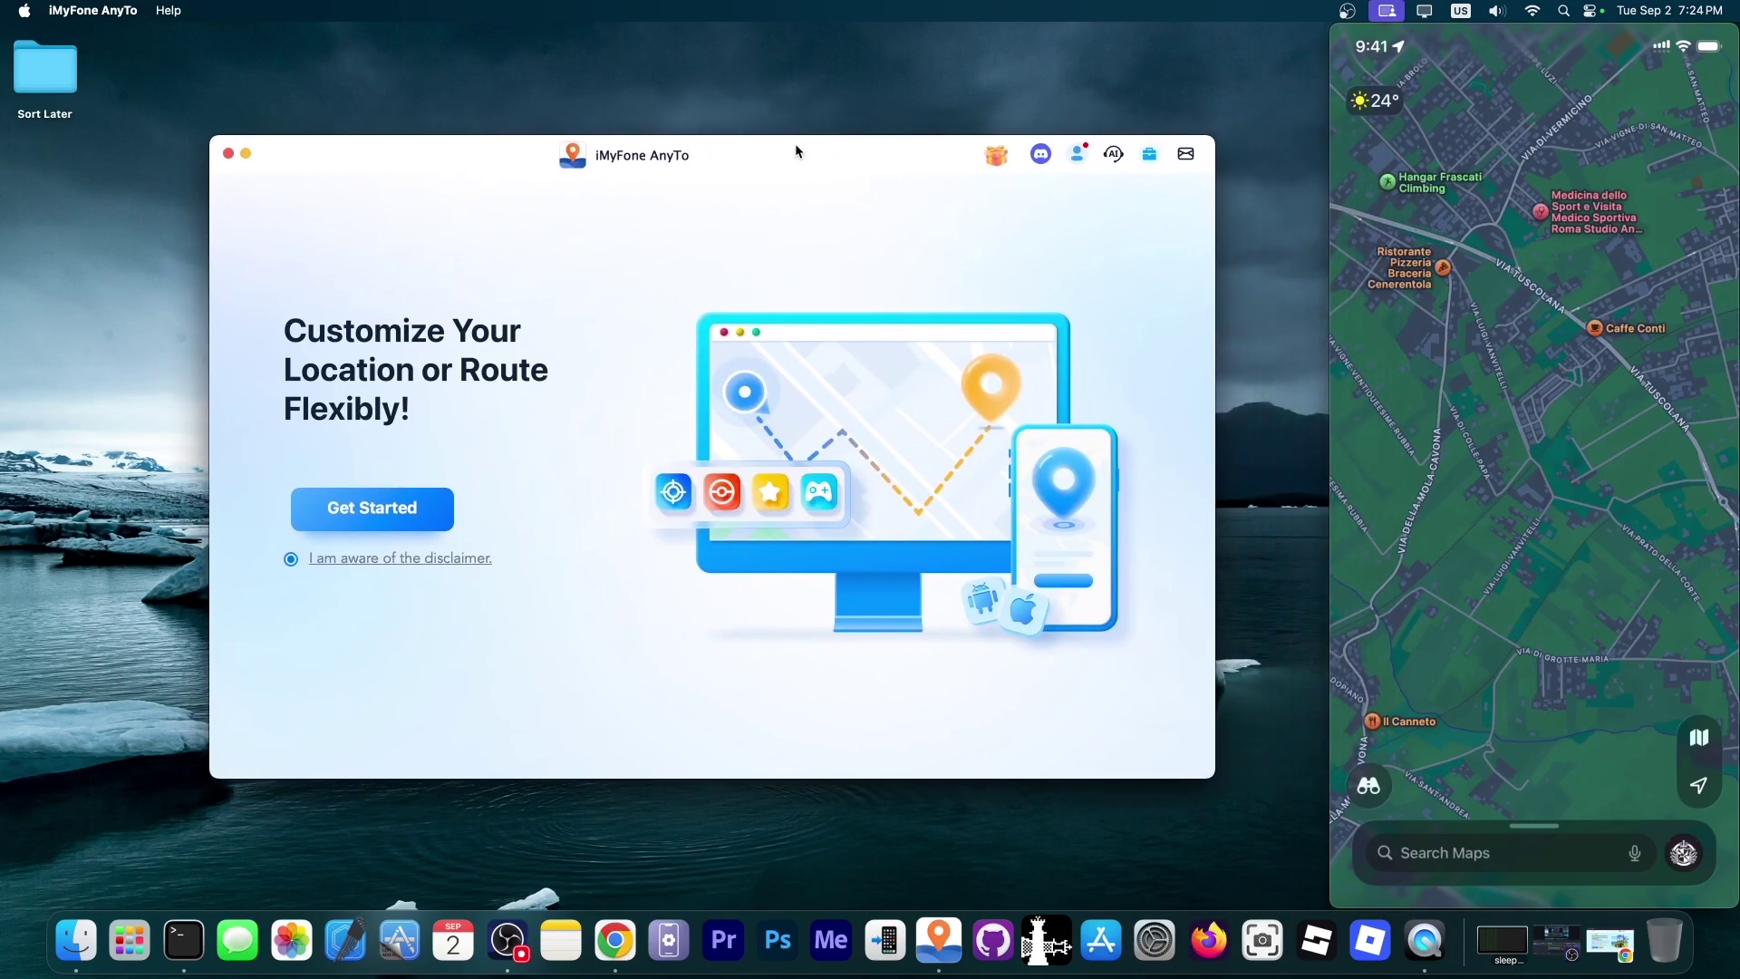
left_click(370, 507)
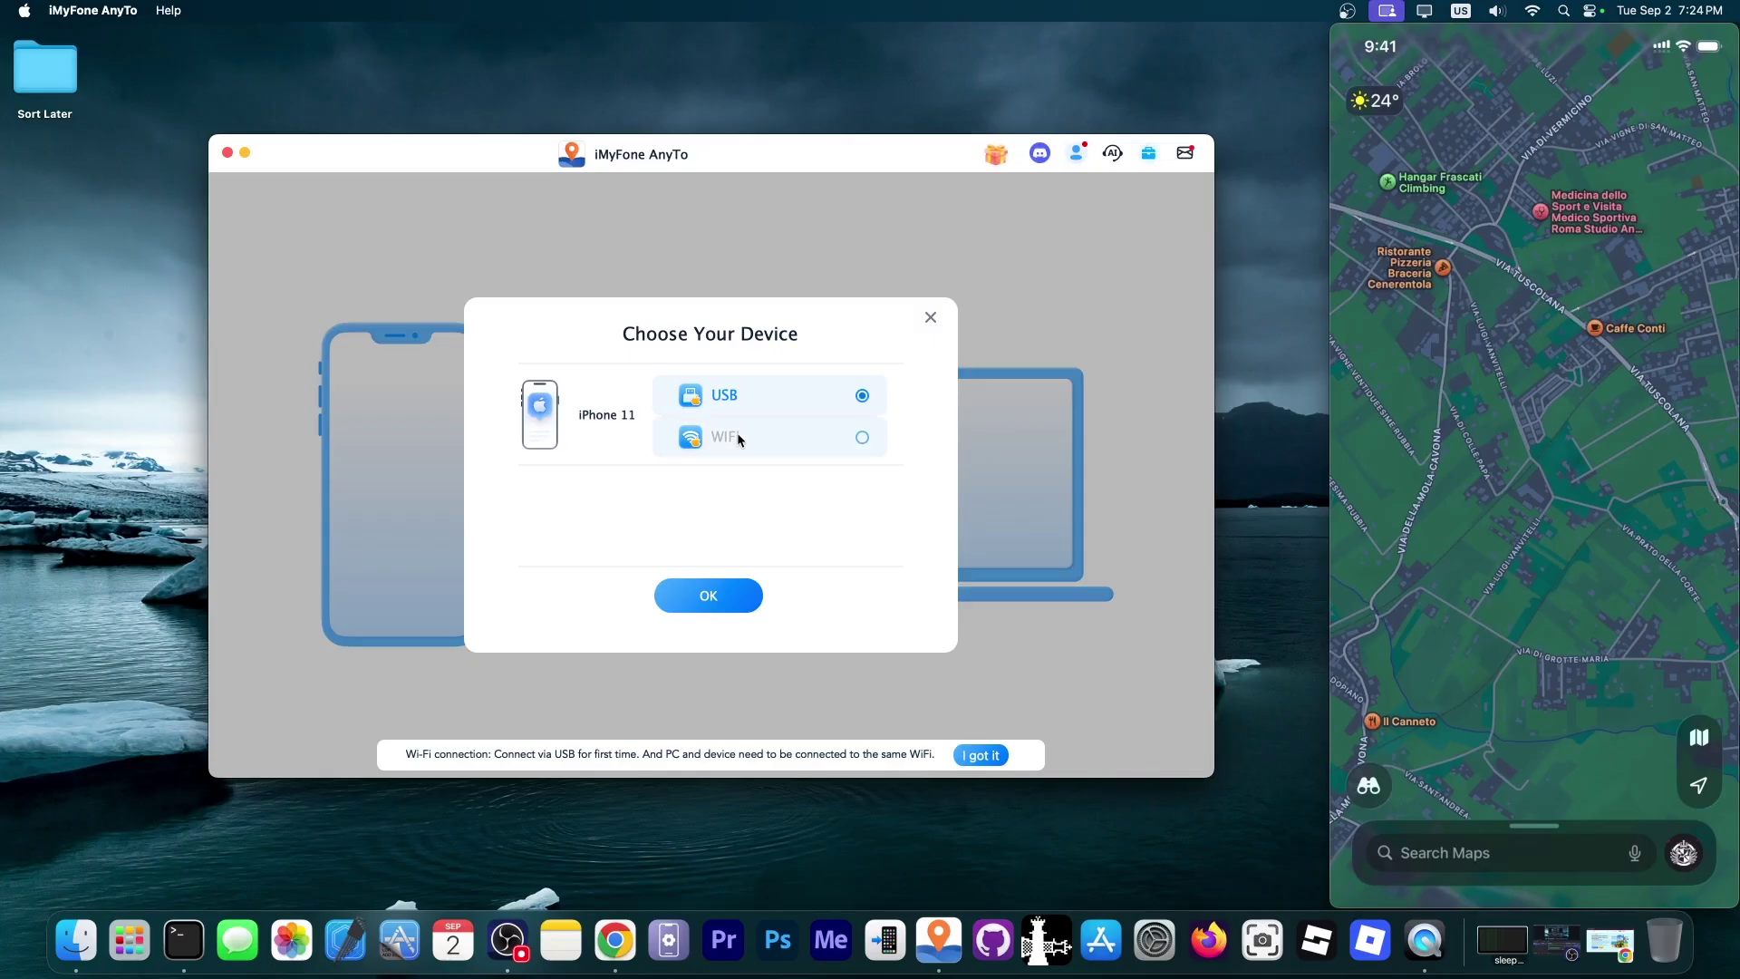
Step: Confirm the iPhone 11 USB connection to reach the location mocking mode choice
left_click(726, 602)
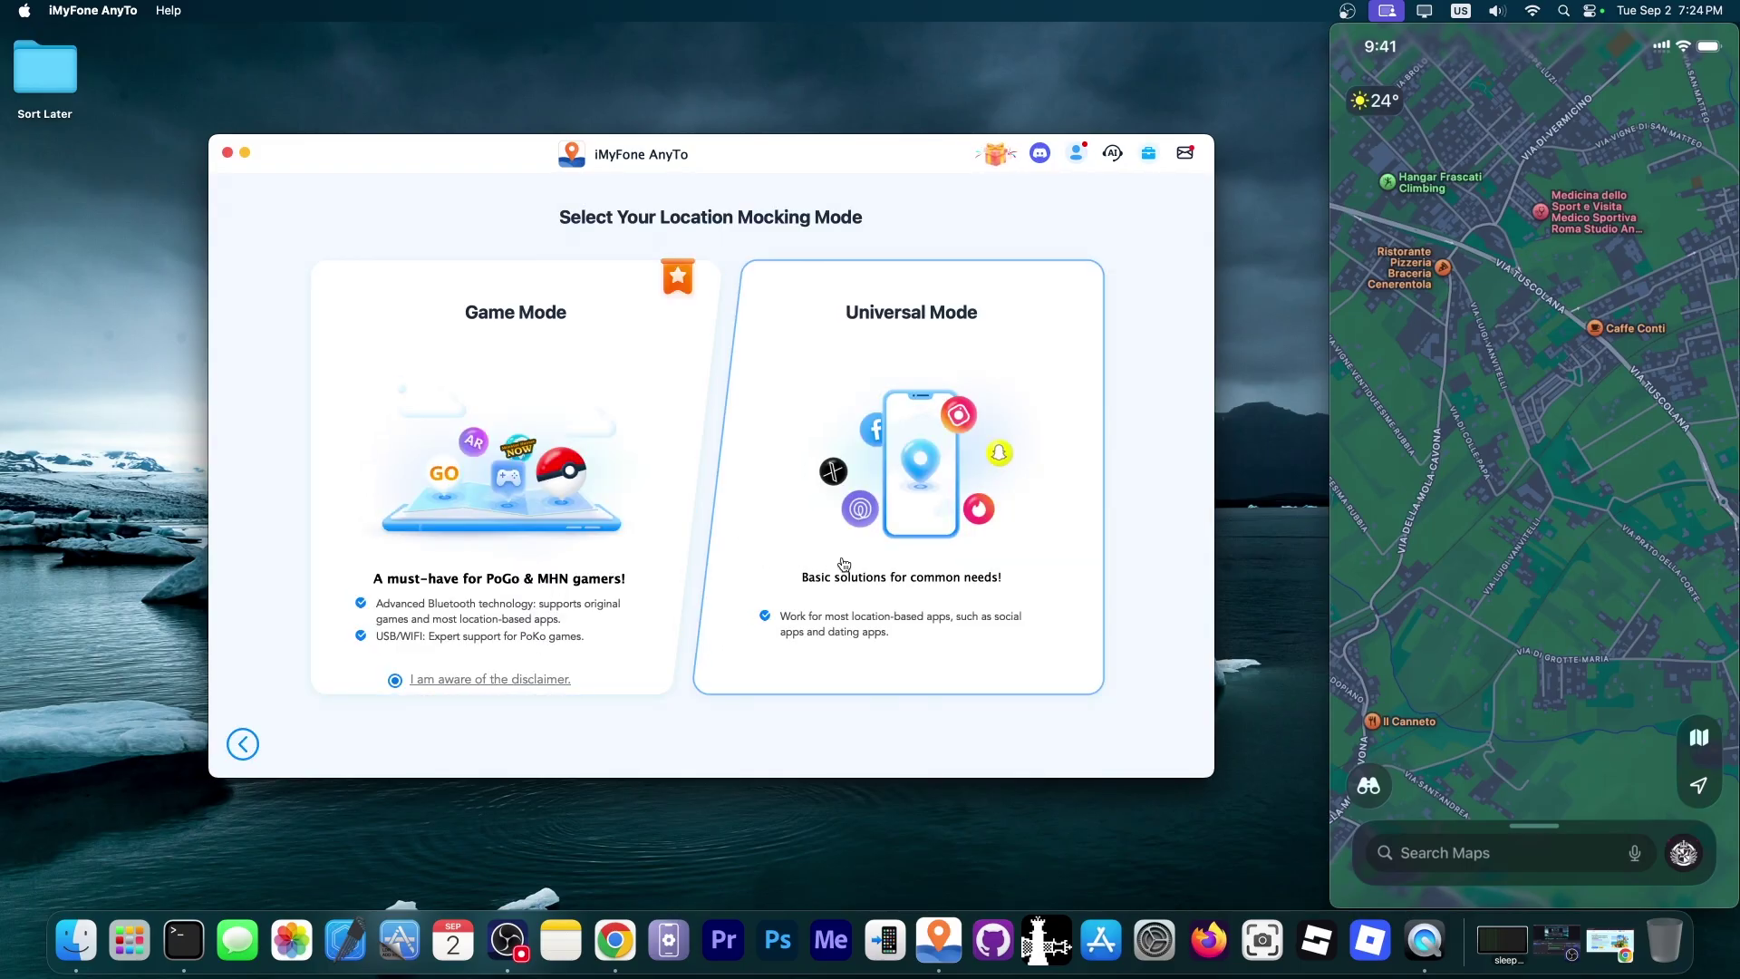
Step: Read and accept the disclaimer, then choose Universal Mode
left_click(476, 684)
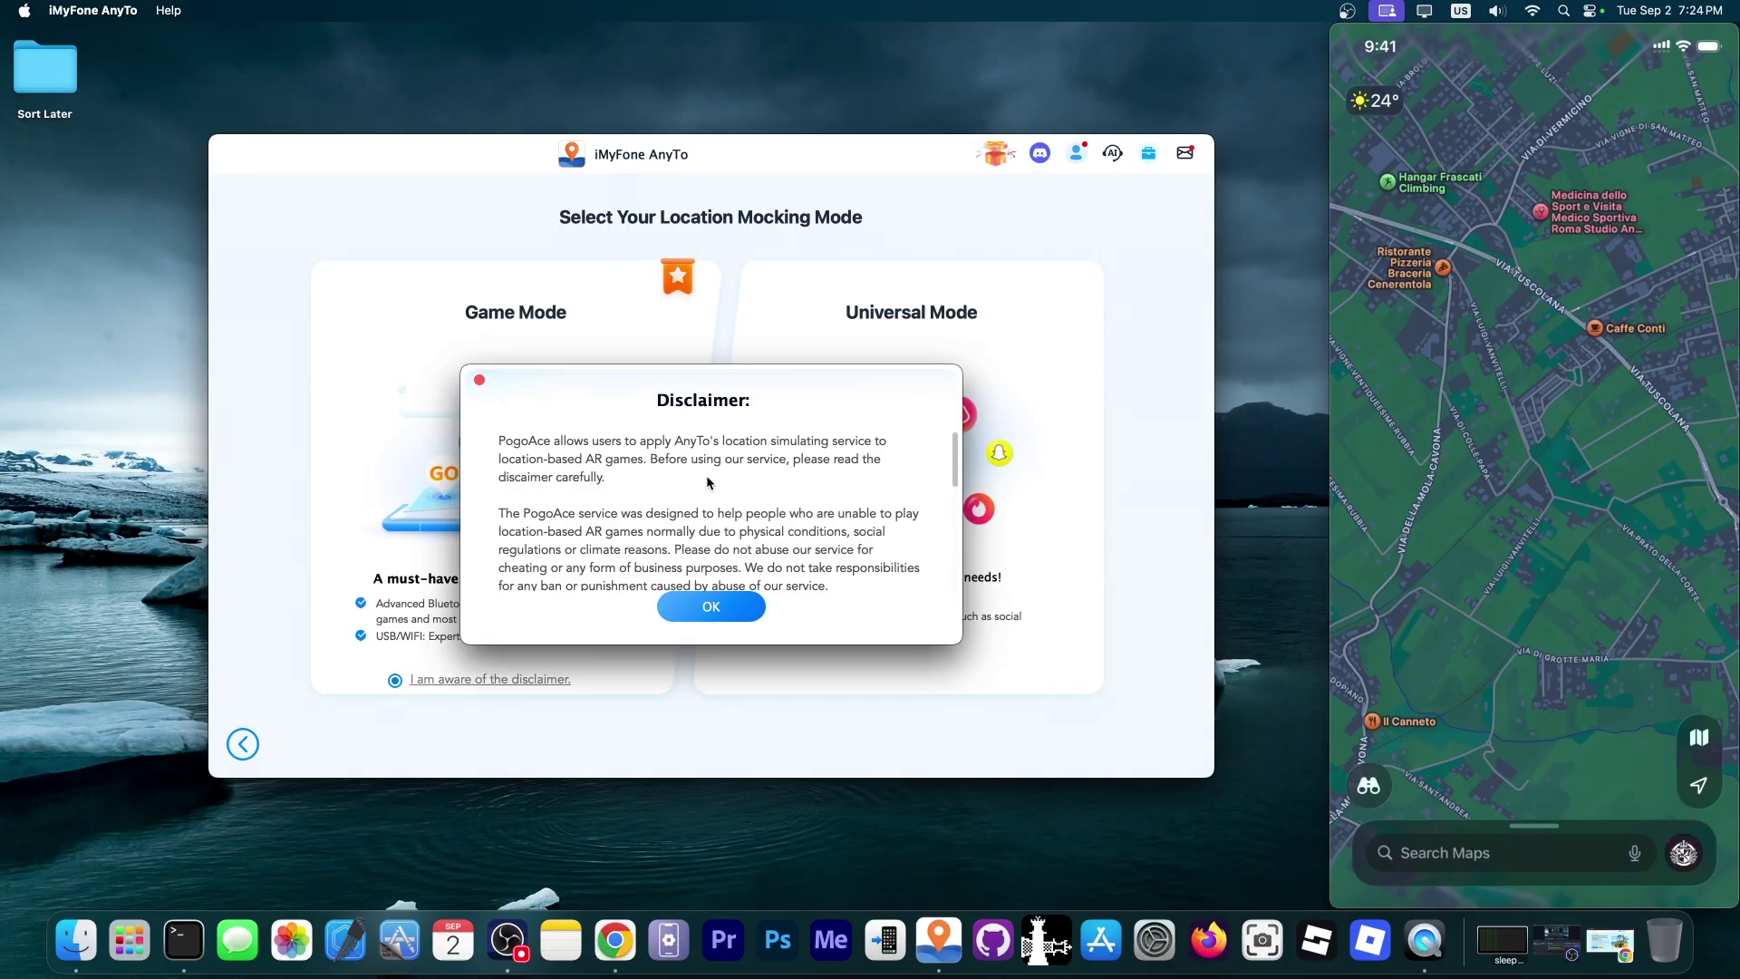
scroll(707, 479, "down", 5)
scroll(707, 479, "up", 5)
scroll(708, 478, "down", 5)
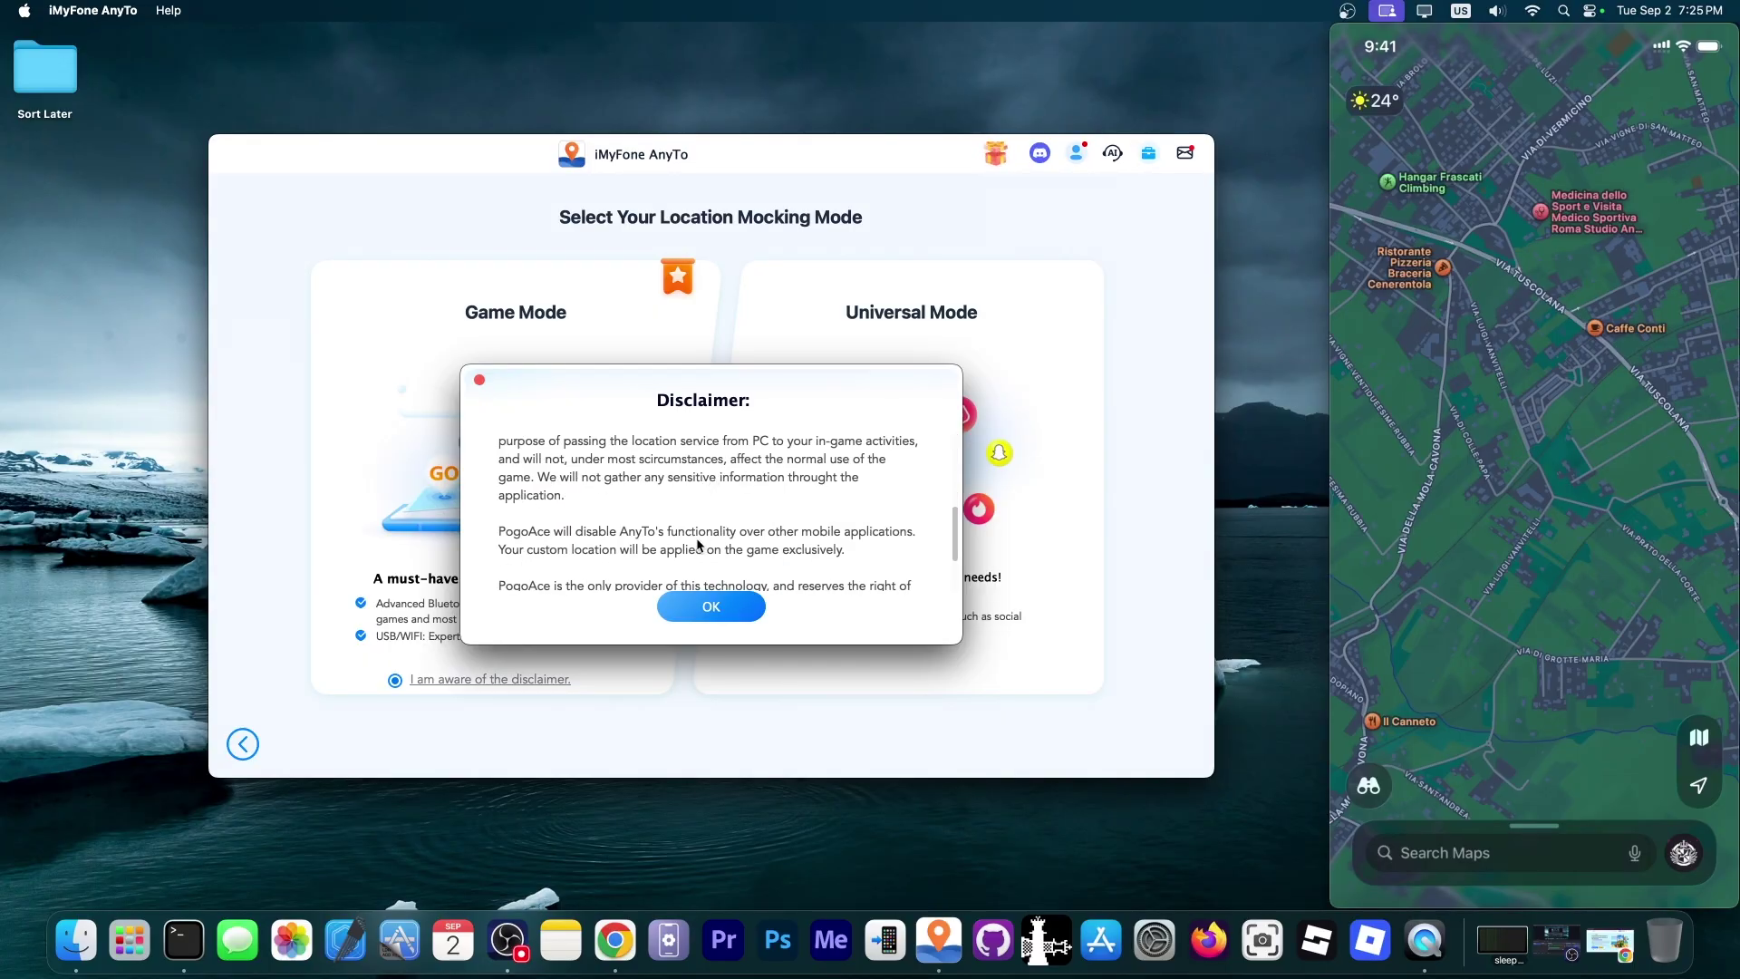
scroll(699, 545, "down", 2)
left_click(711, 606)
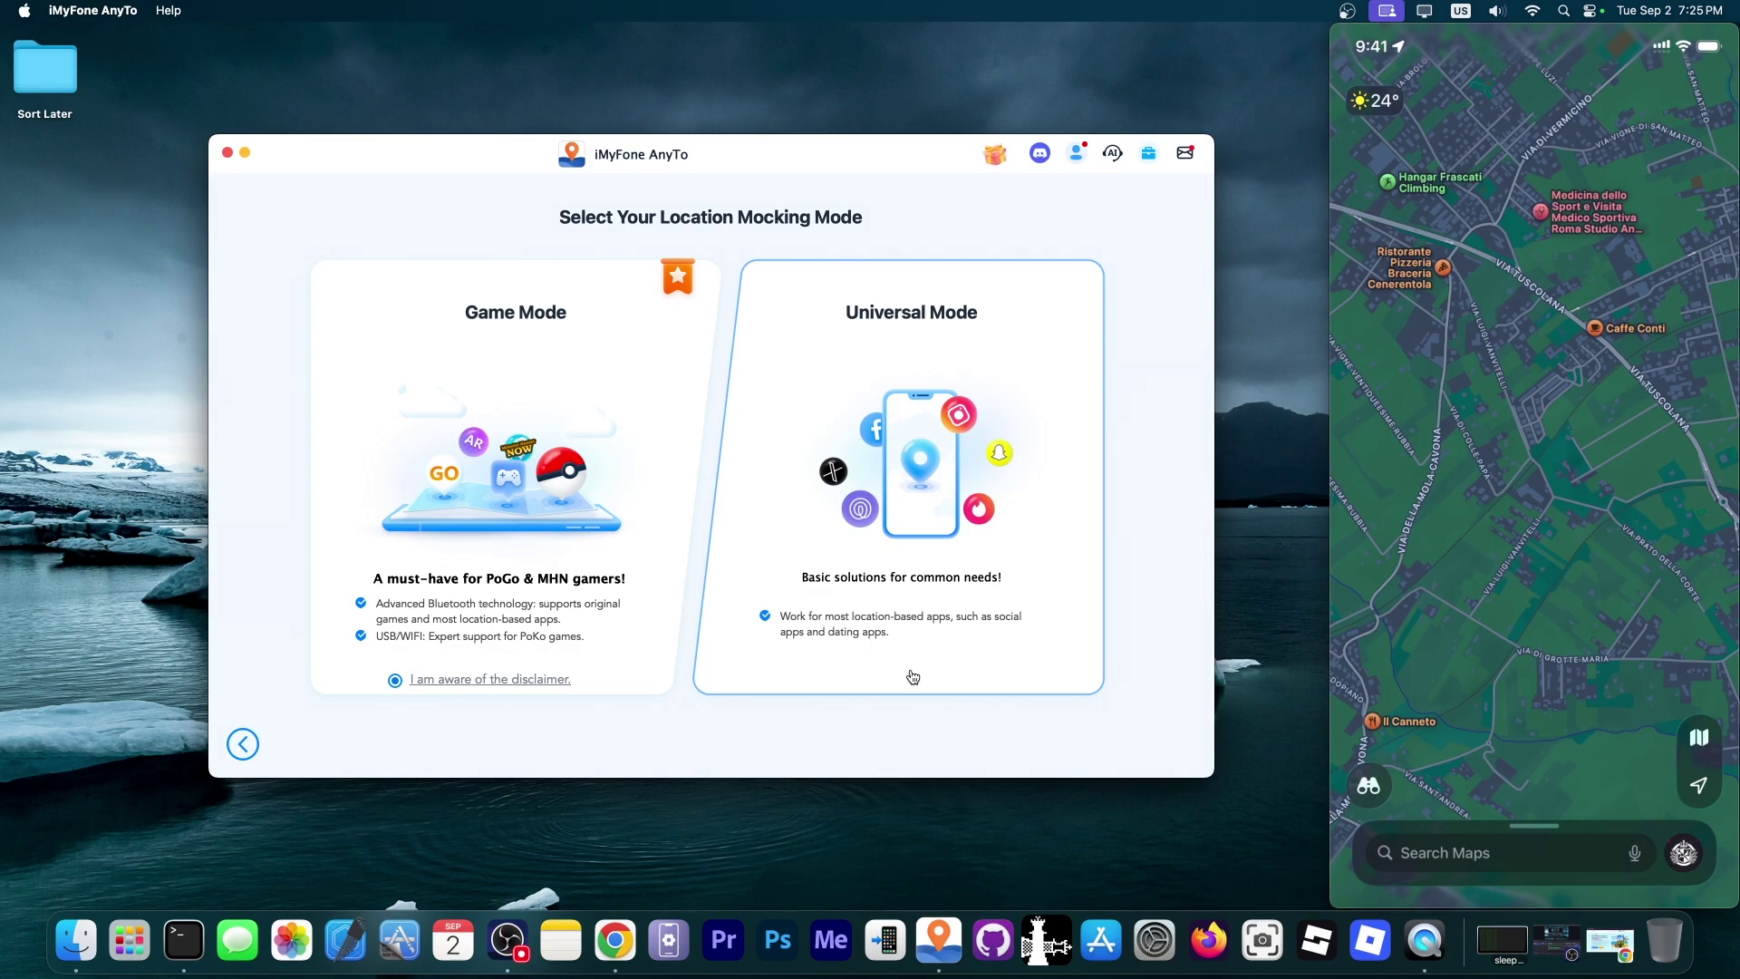
left_click(913, 677)
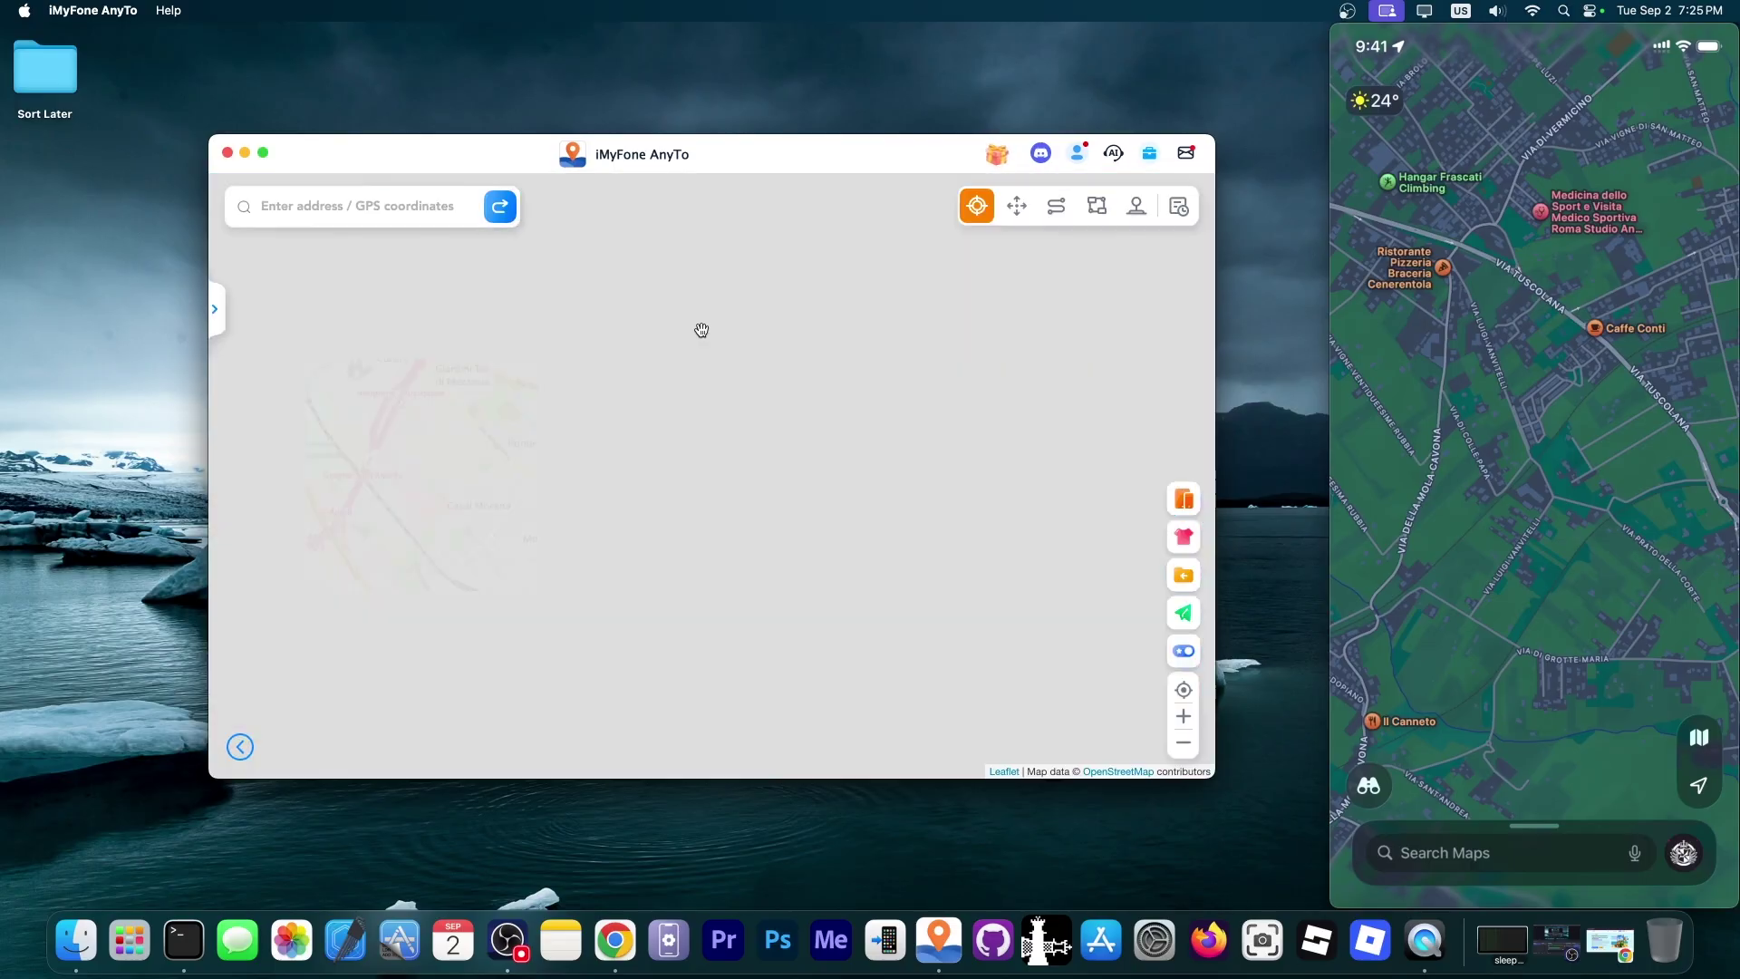
Step: Teleport the iPhone to 47.923705, 1.631470 near Orléans, France
scroll(761, 509, "down", 5)
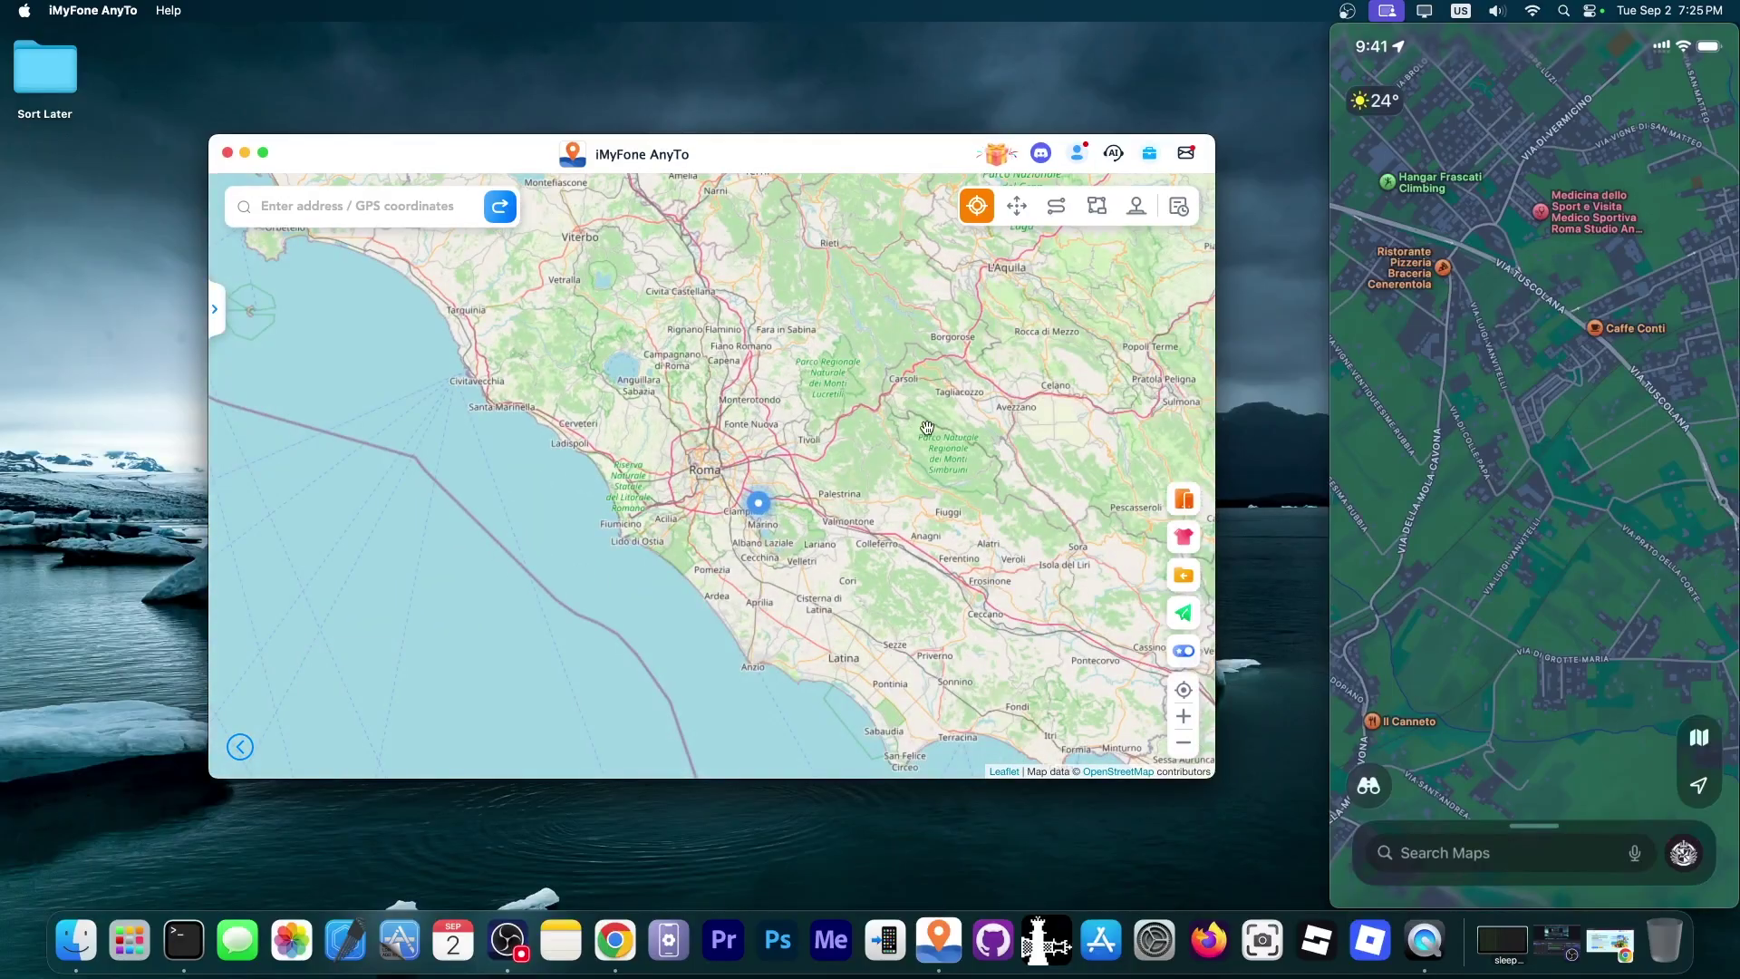
scroll(799, 453, "up", 1)
scroll(661, 415, "down", 5)
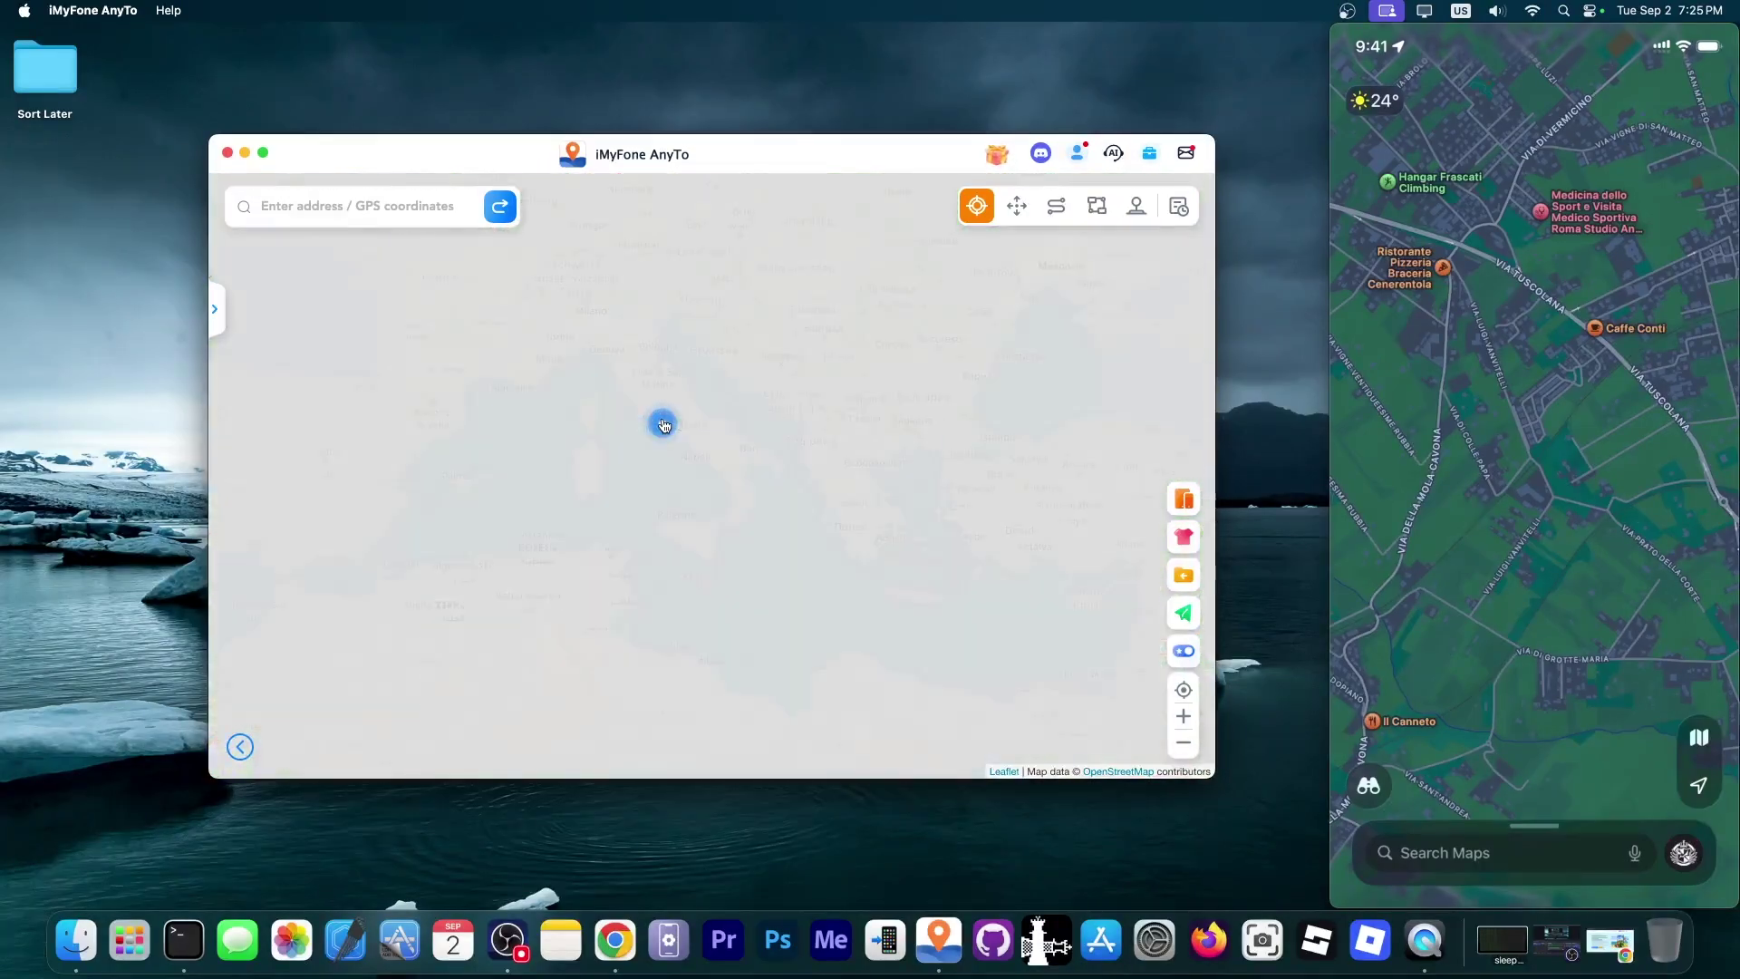
left_click_drag(572, 348, 805, 499)
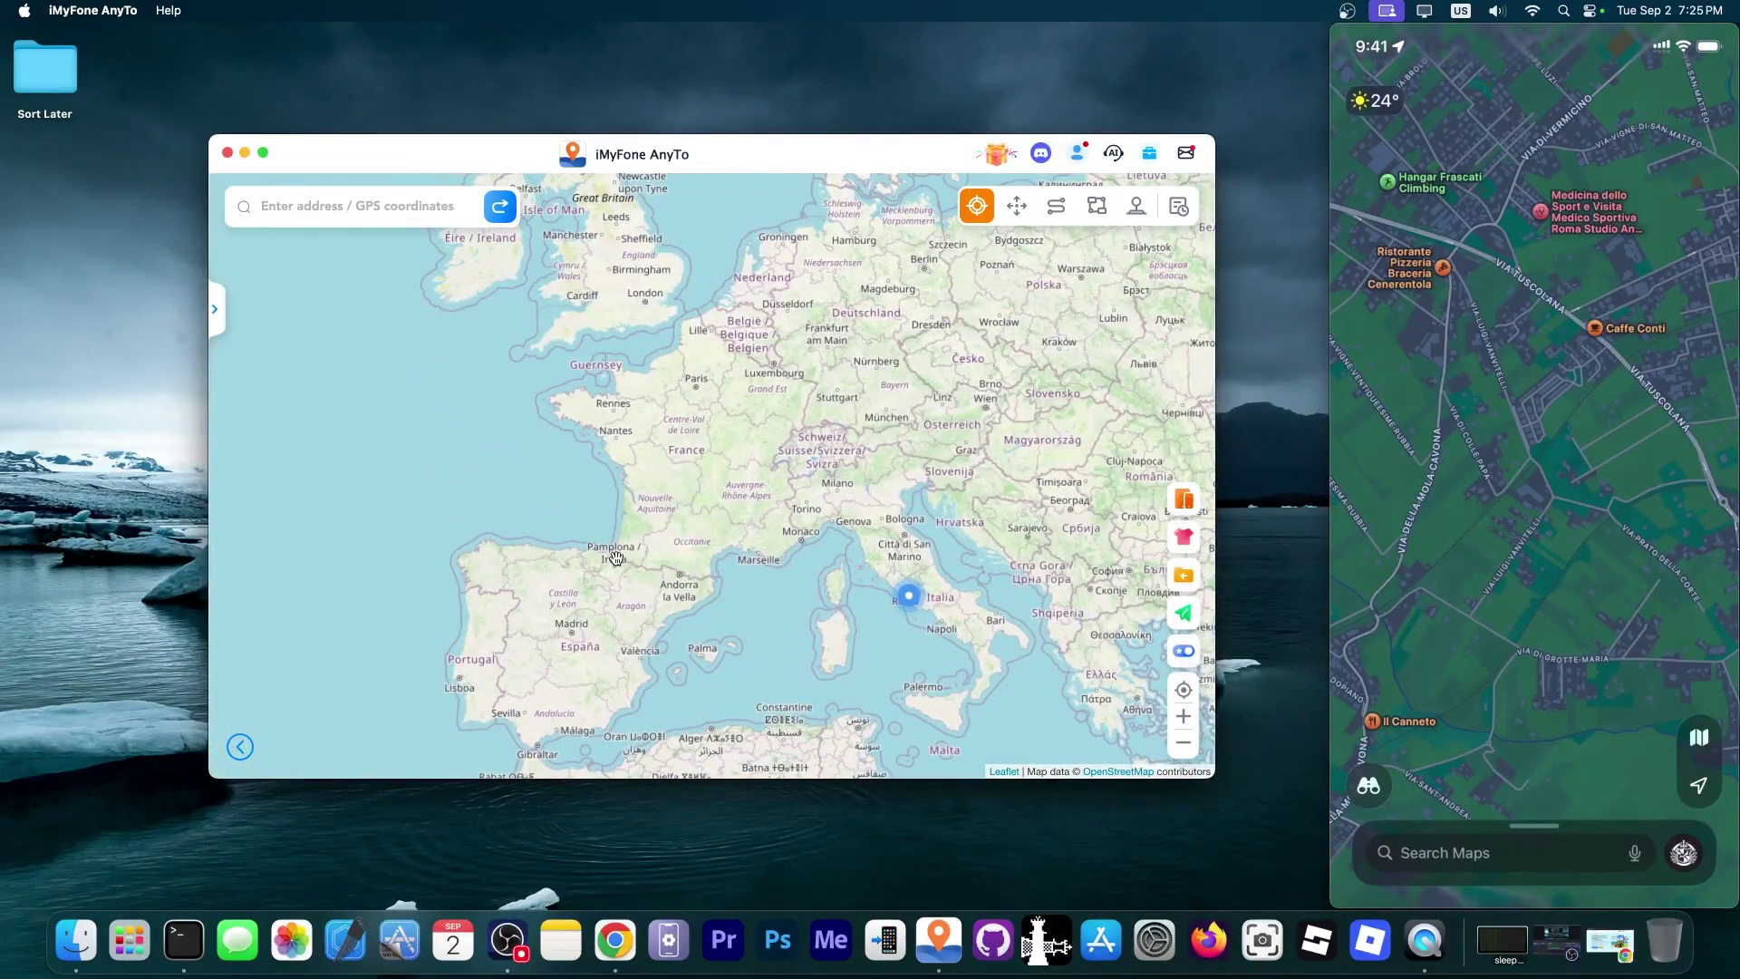
scroll(709, 418, "up", 3)
left_click(493, 405)
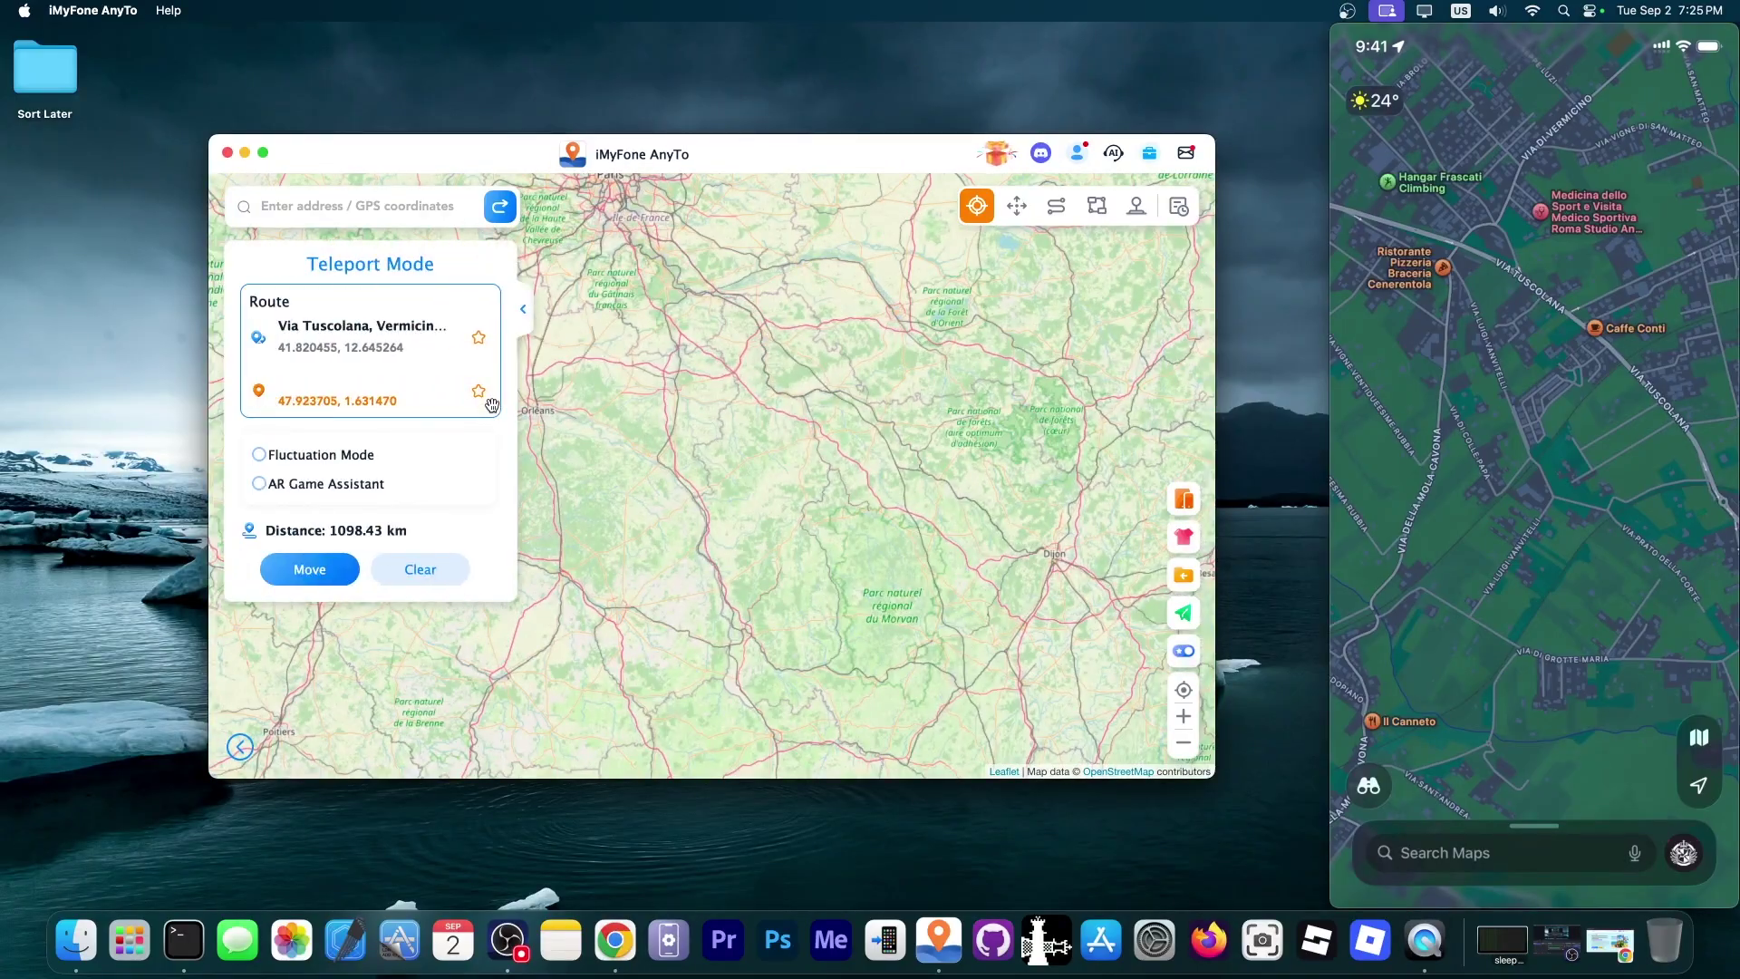
left_click(326, 573)
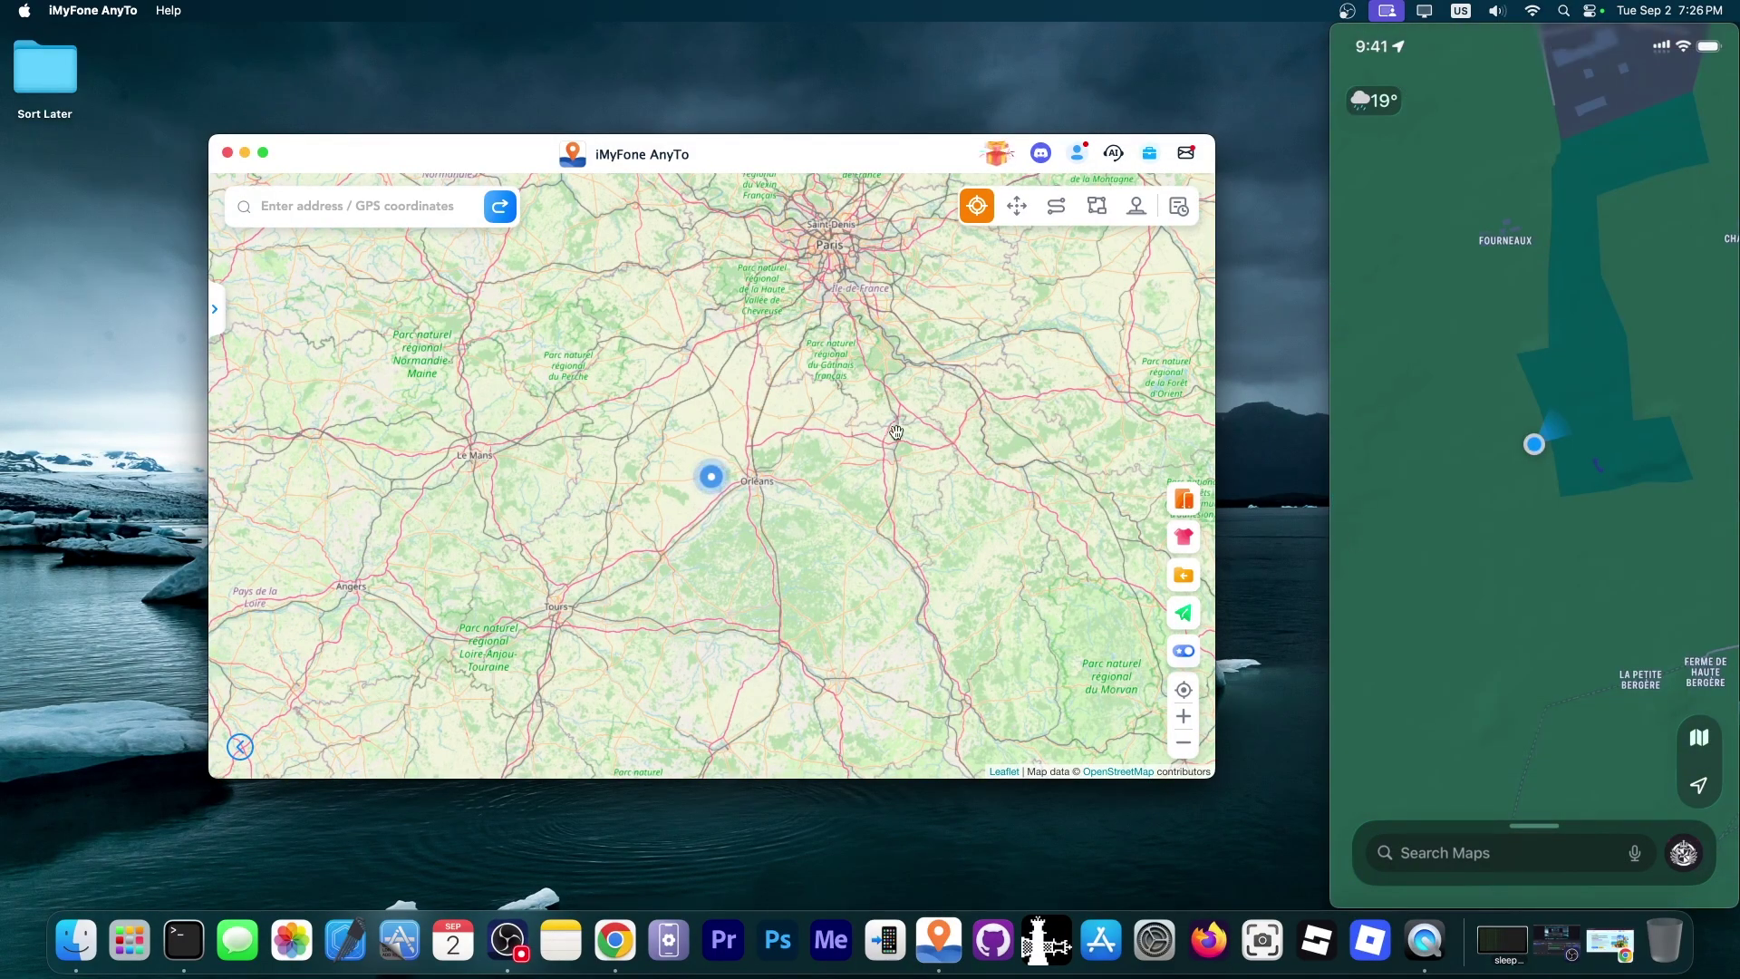
Step: Teleport the iPhone to Terminillo, confirming past the warning
left_click(791, 428)
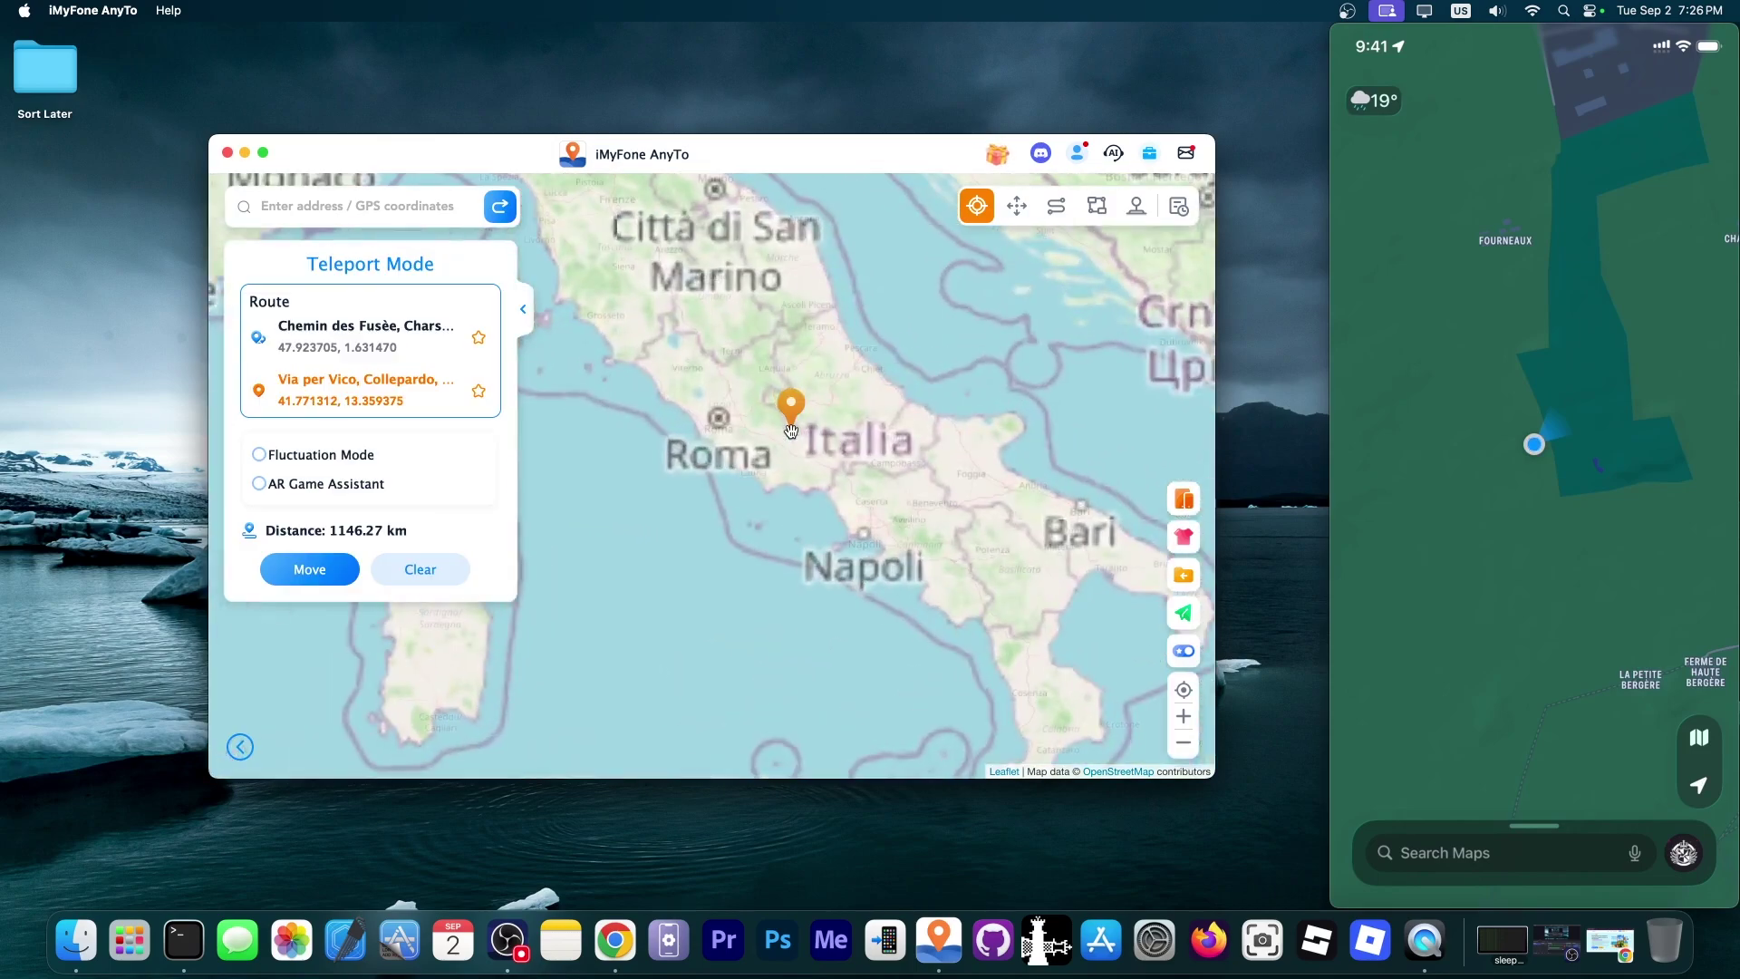
left_click(761, 345)
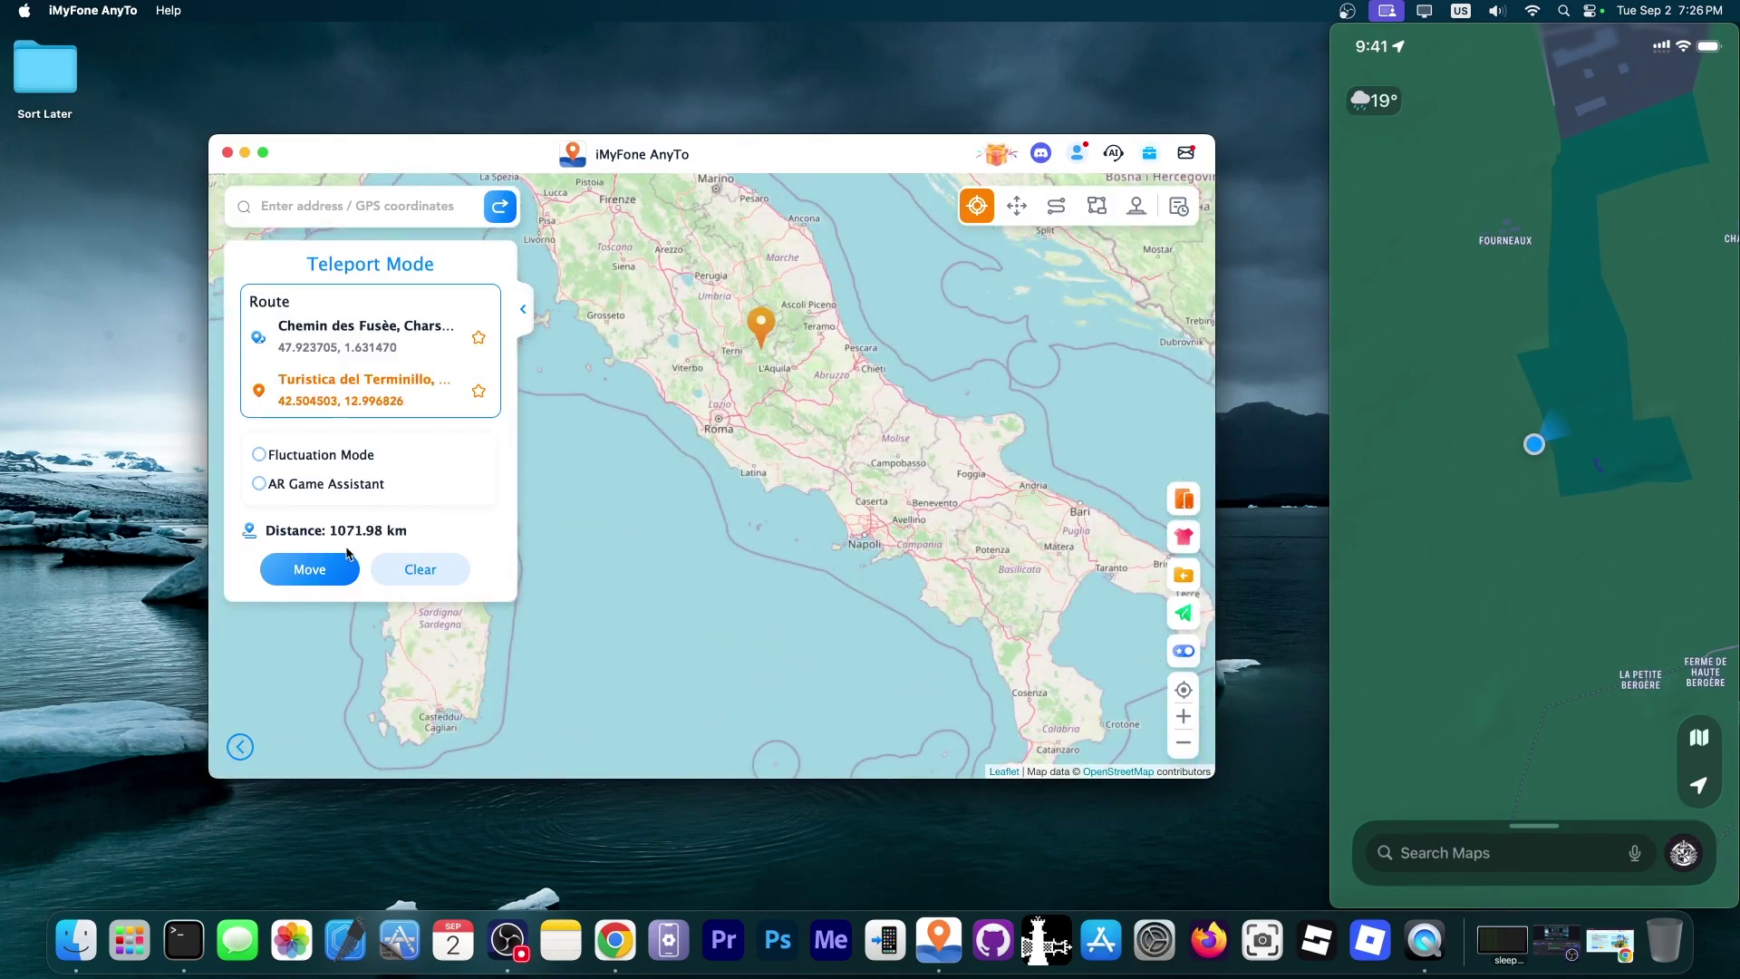
left_click(325, 571)
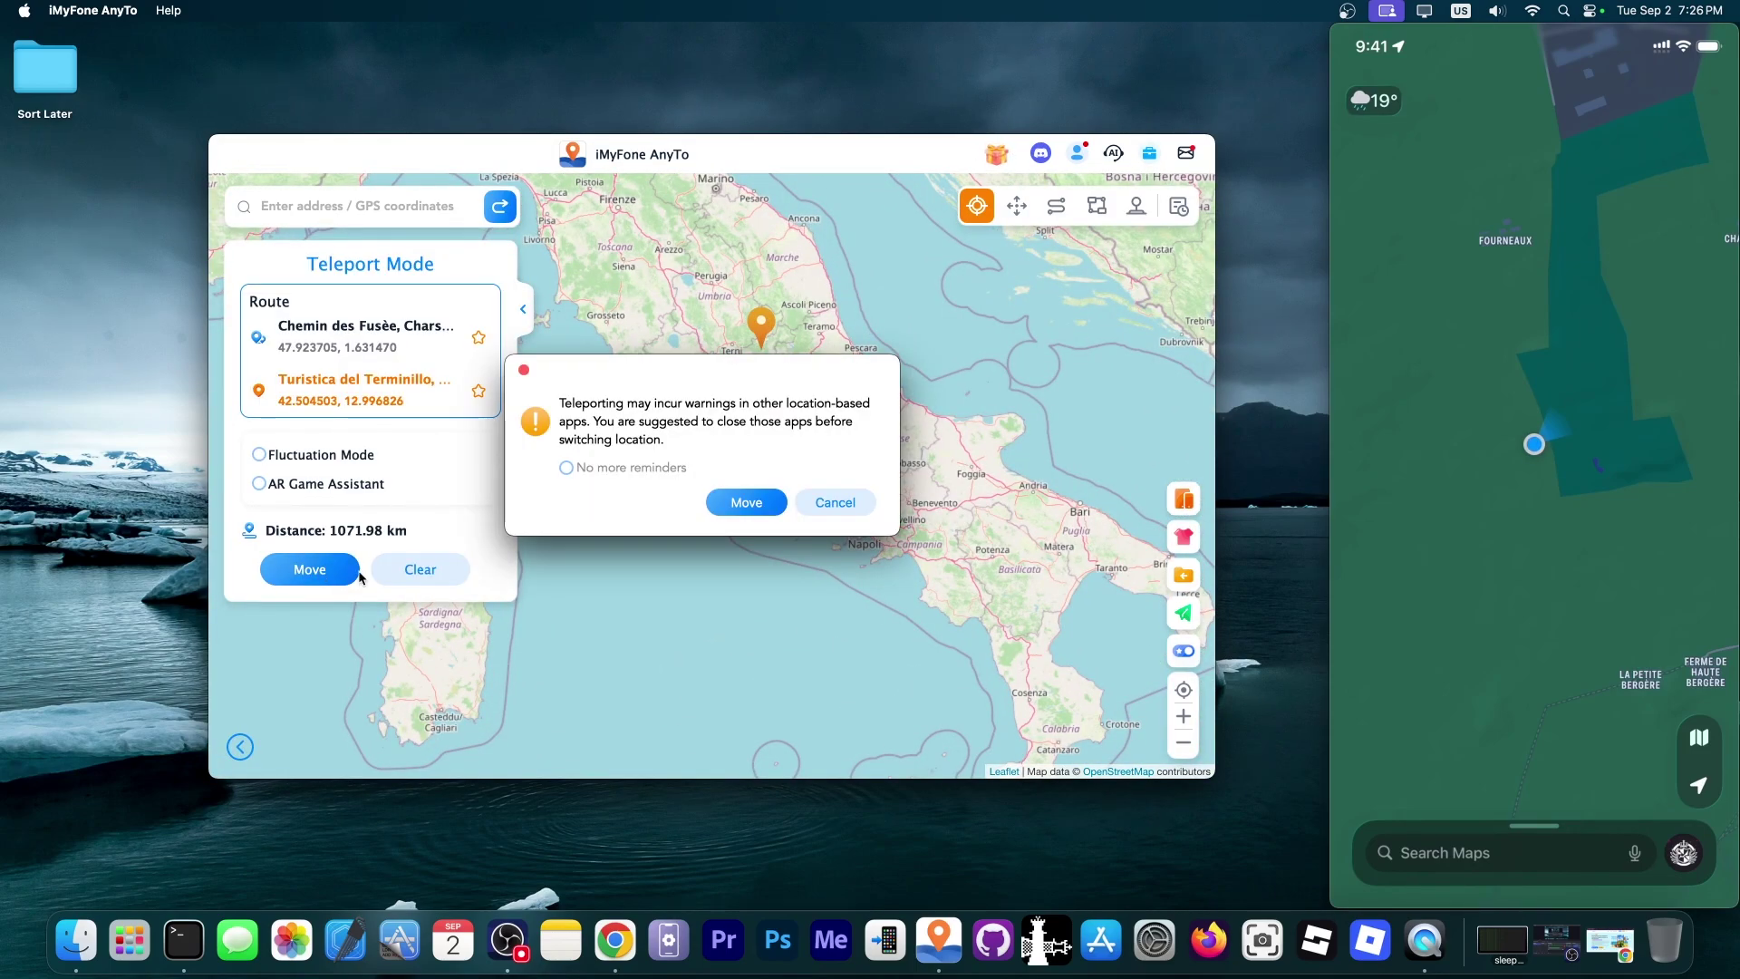
left_click(746, 502)
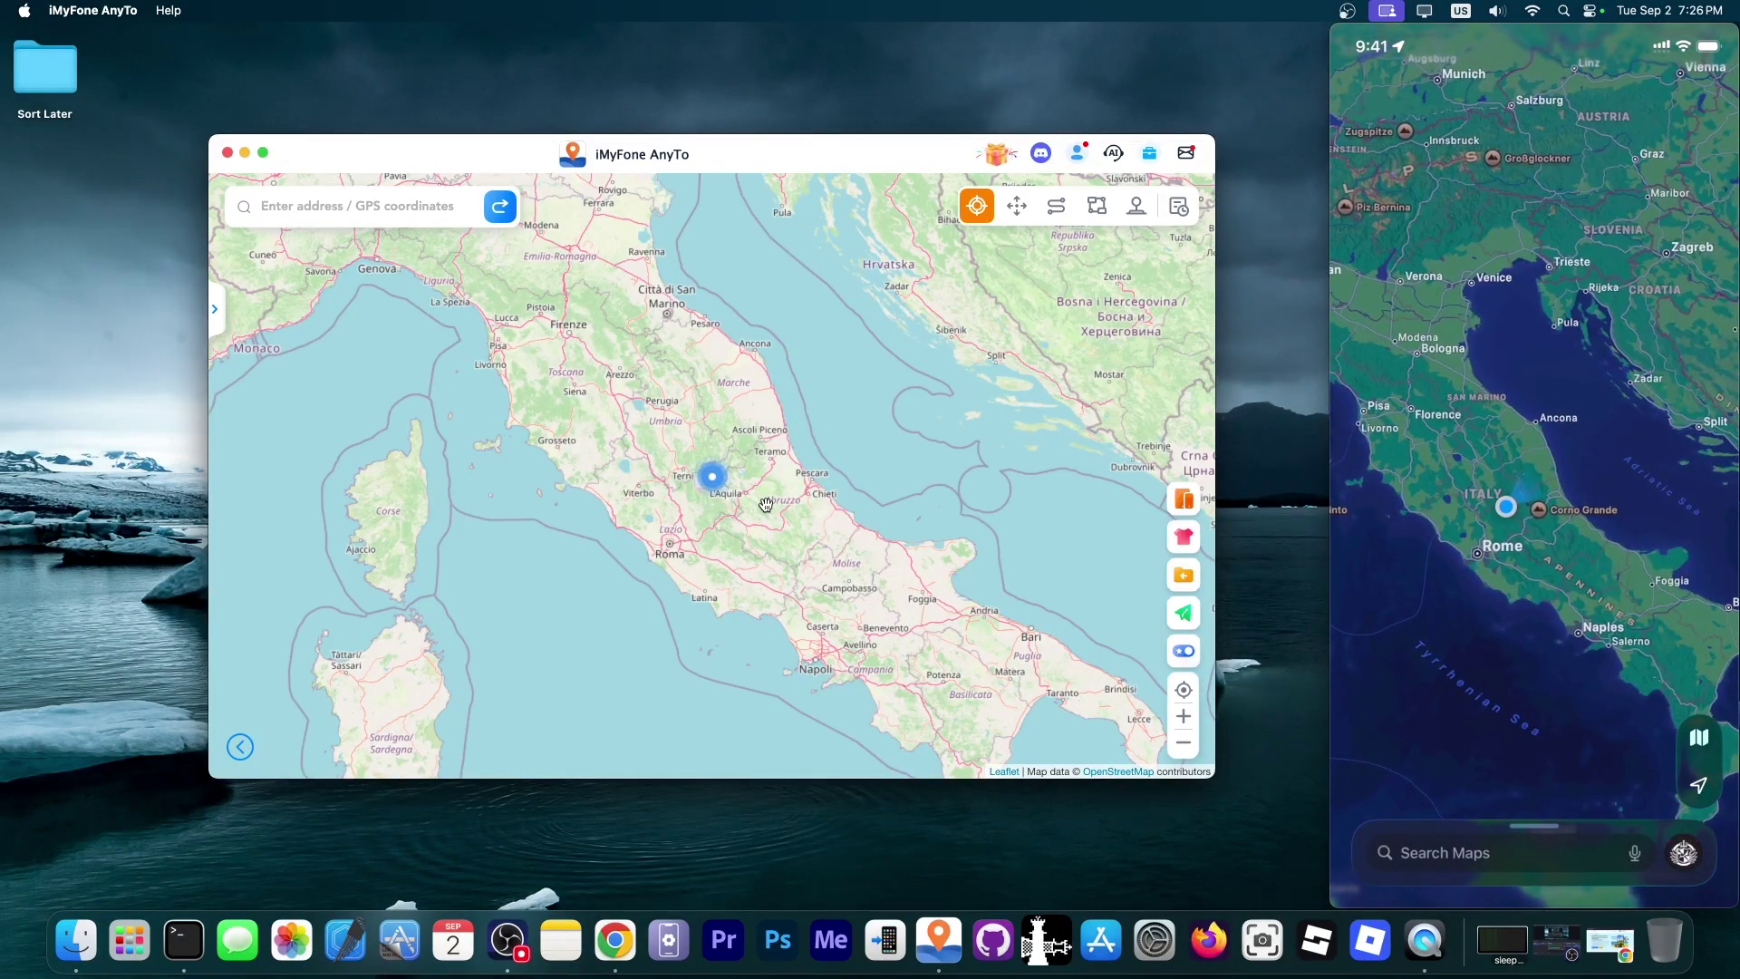
Step: Teleport on to Strada di Ripa near Perugia (43.125043, 12.513428)
left_click(672, 397)
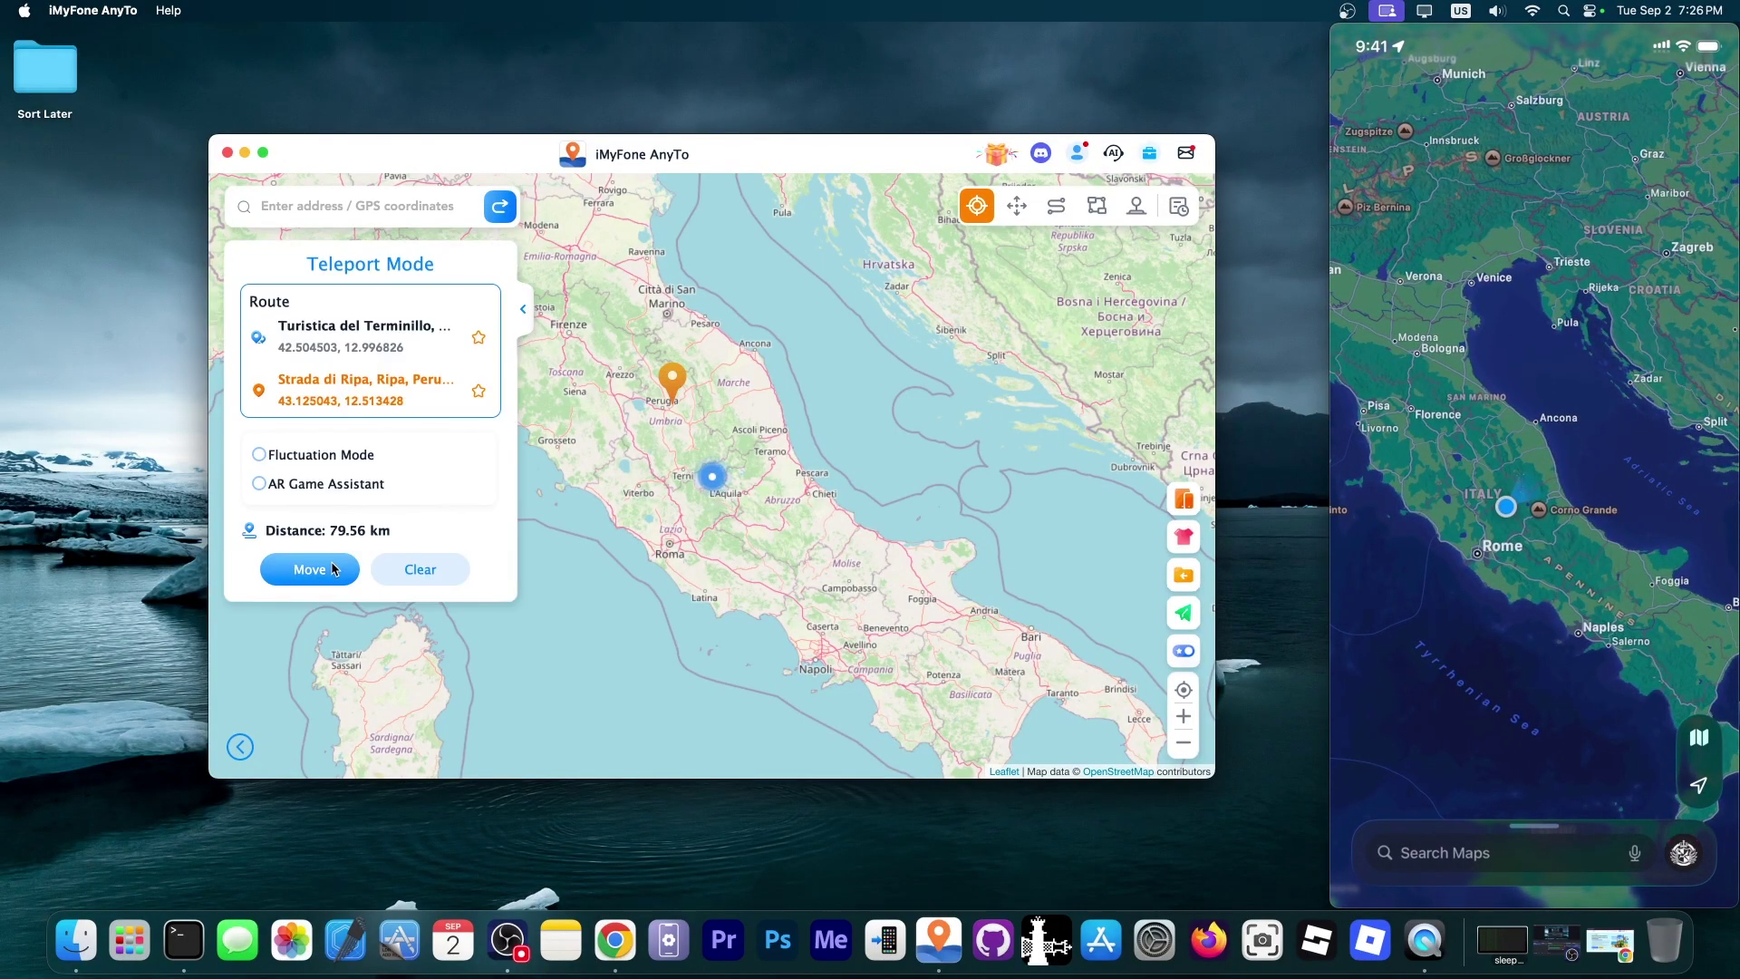
left_click(335, 569)
left_click(736, 501)
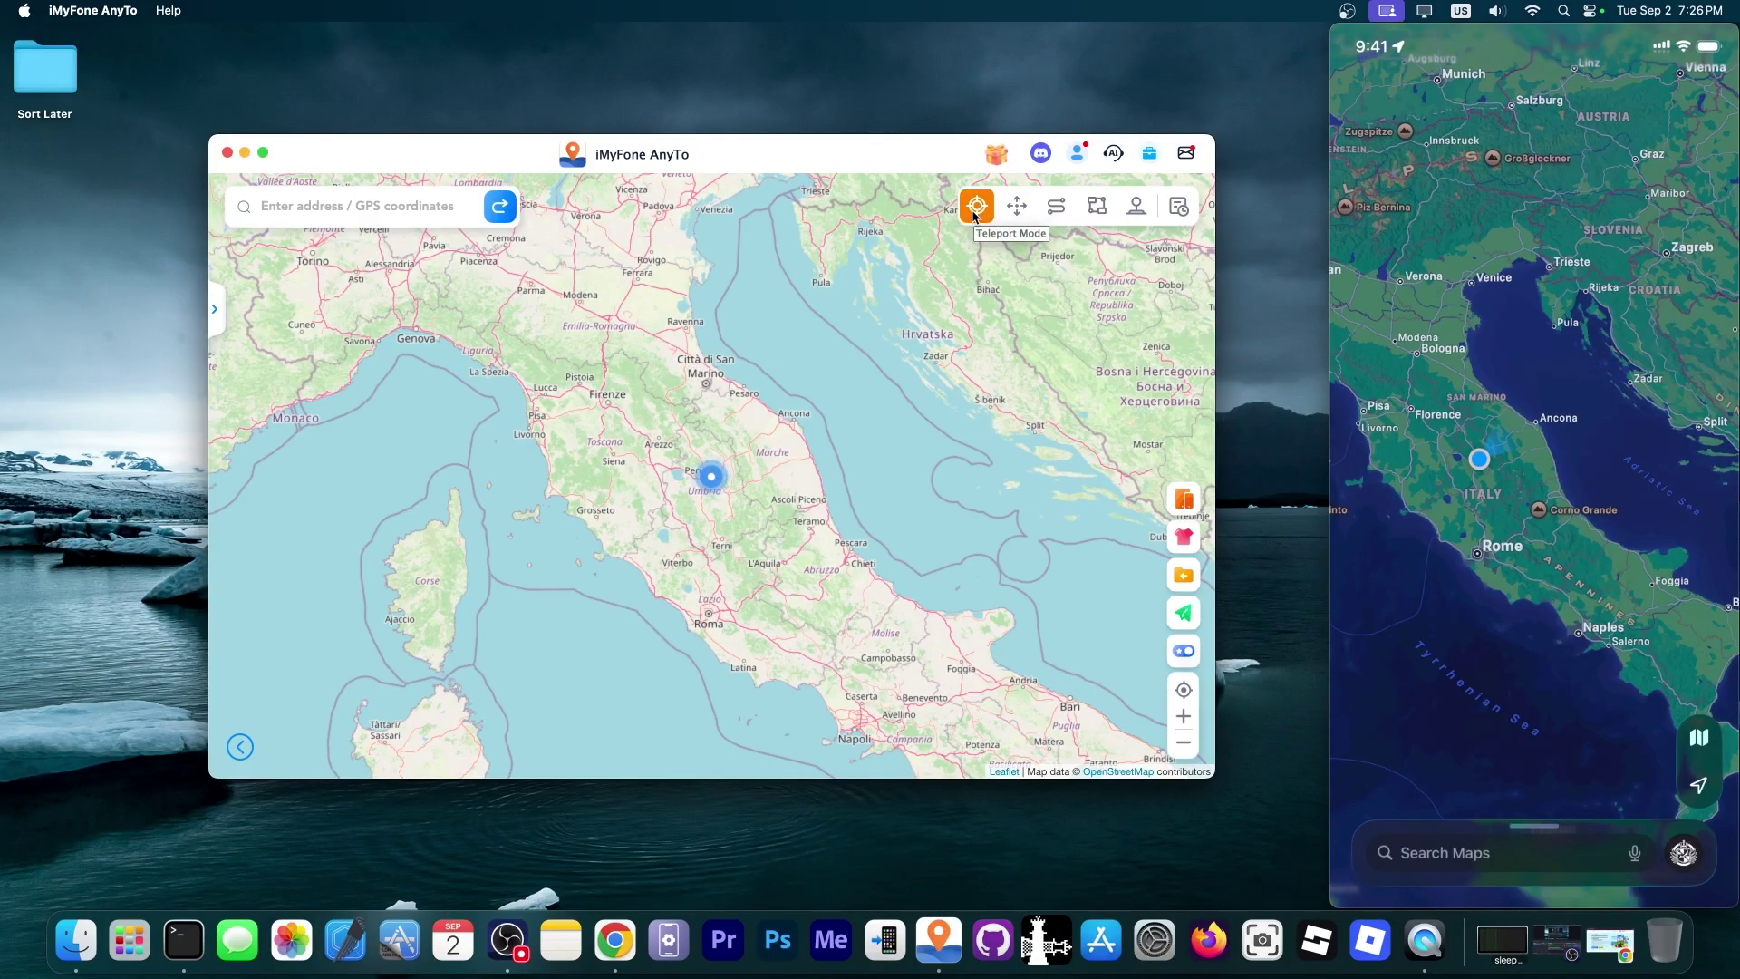
Step: Search 'Chicago', pick Chicago, Illinois, and teleport to North LaSalle Street (41.881953, -87.632362)
left_click(336, 208)
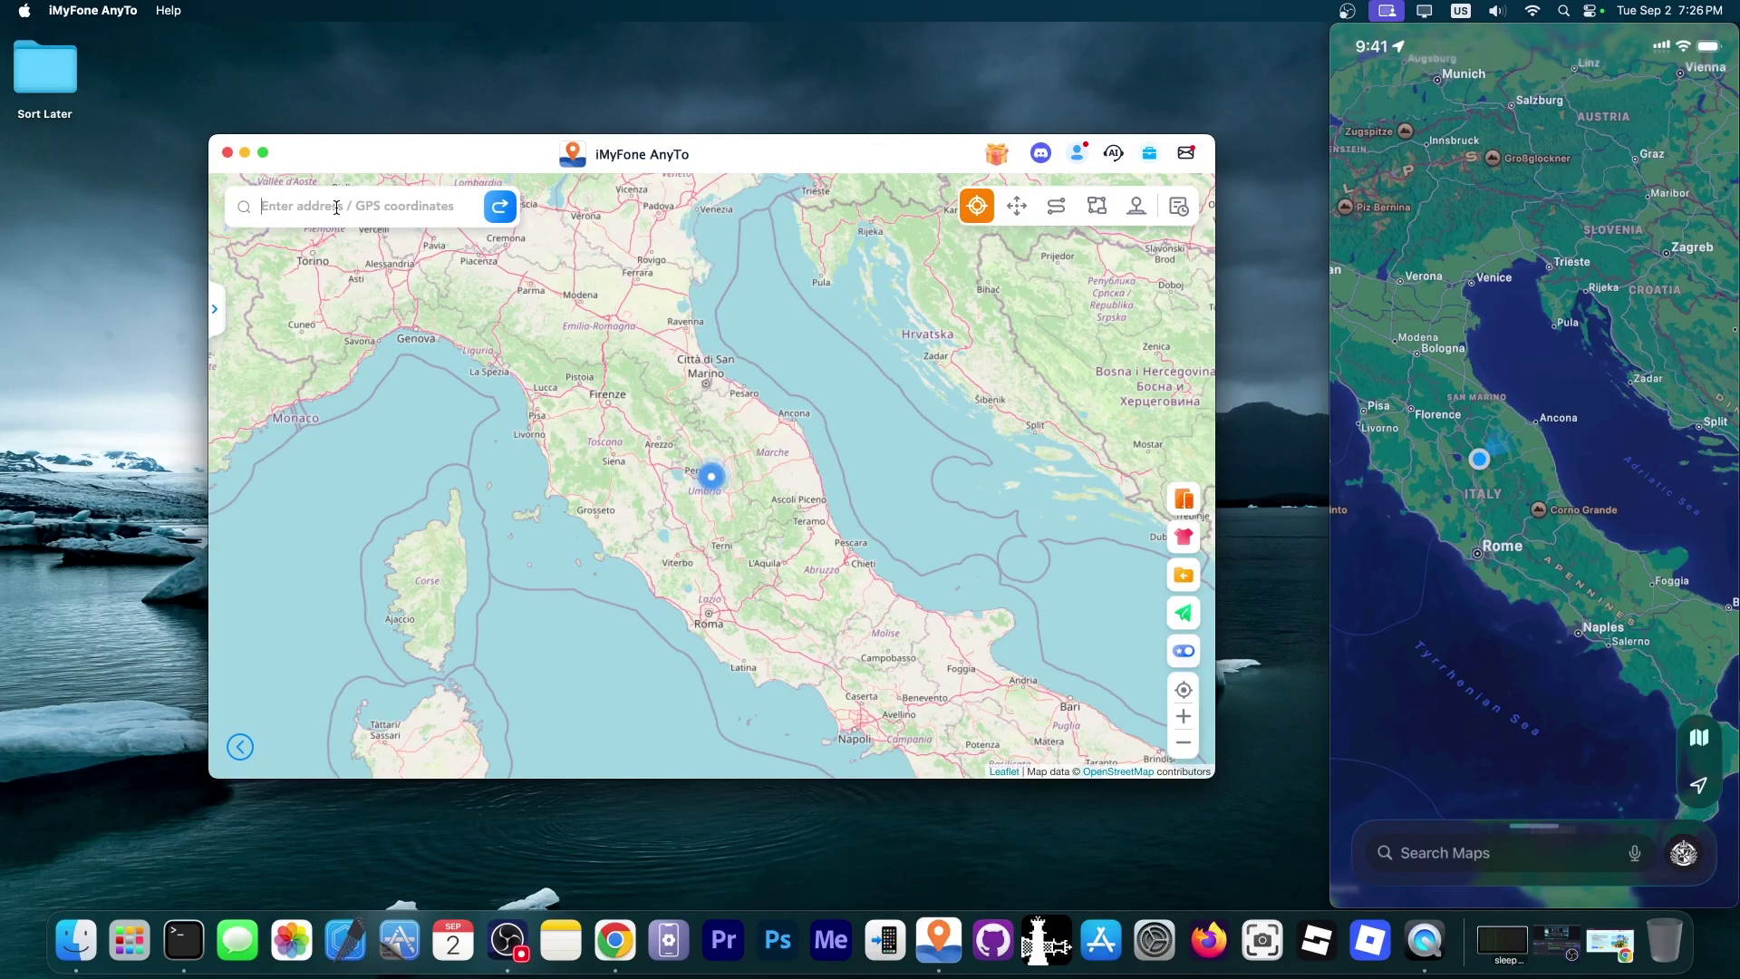
type("Chicago")
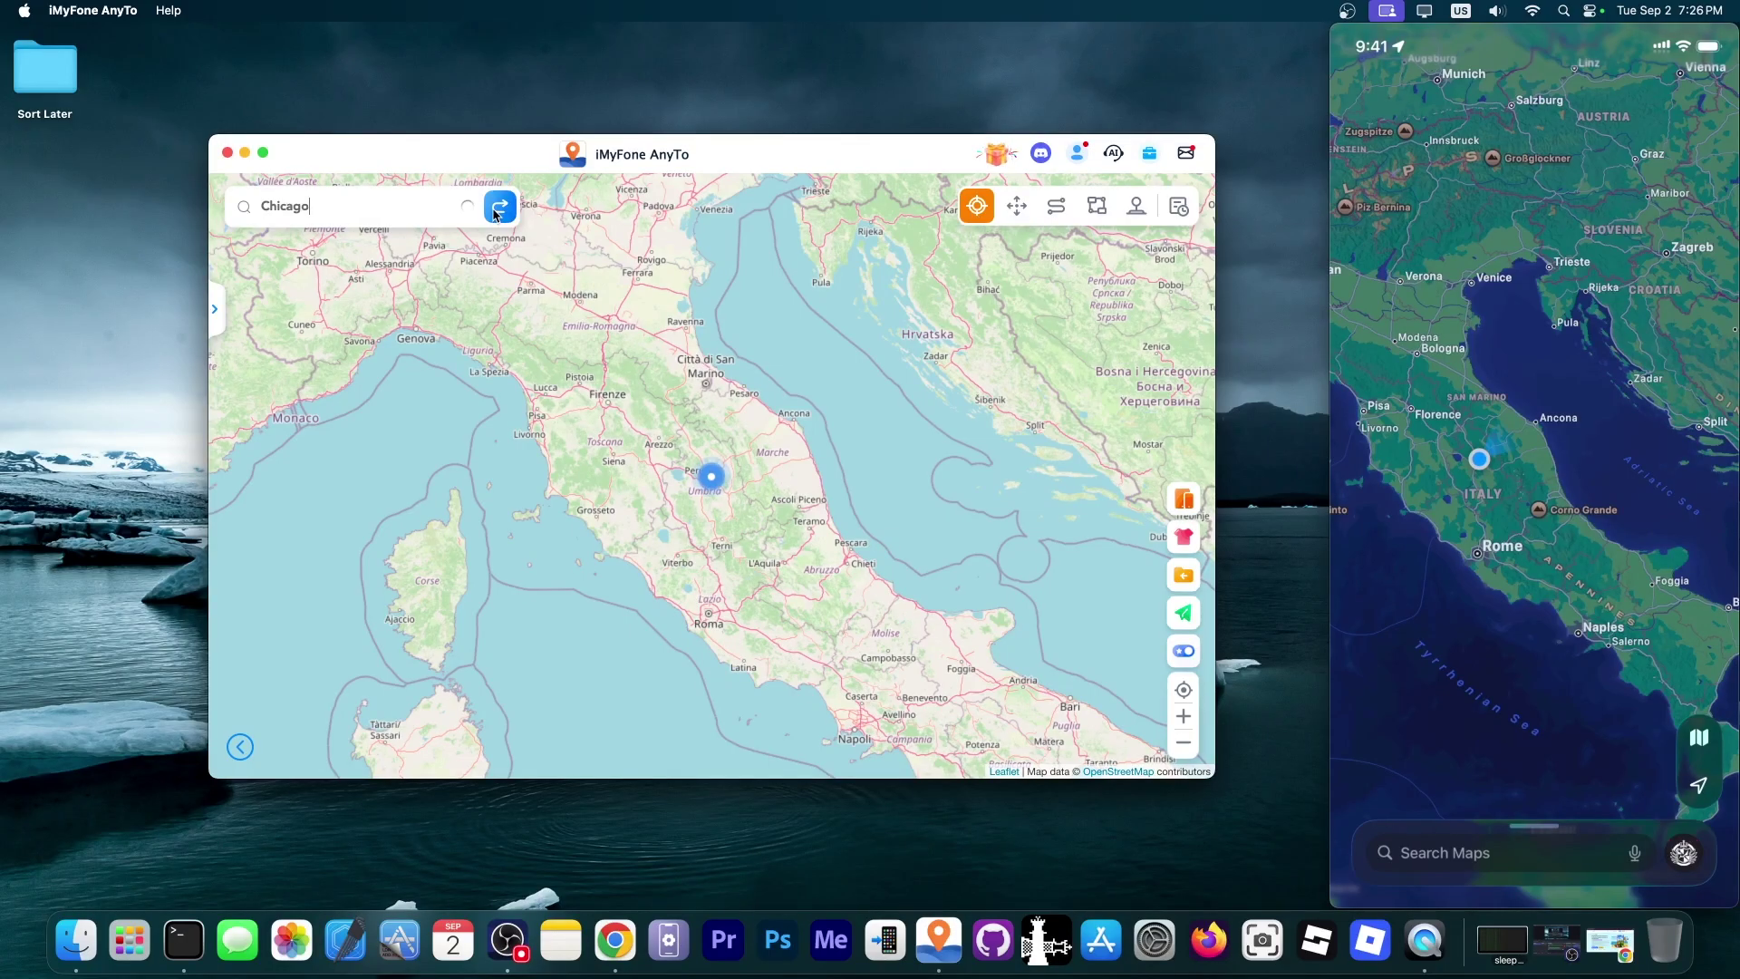
left_click(356, 246)
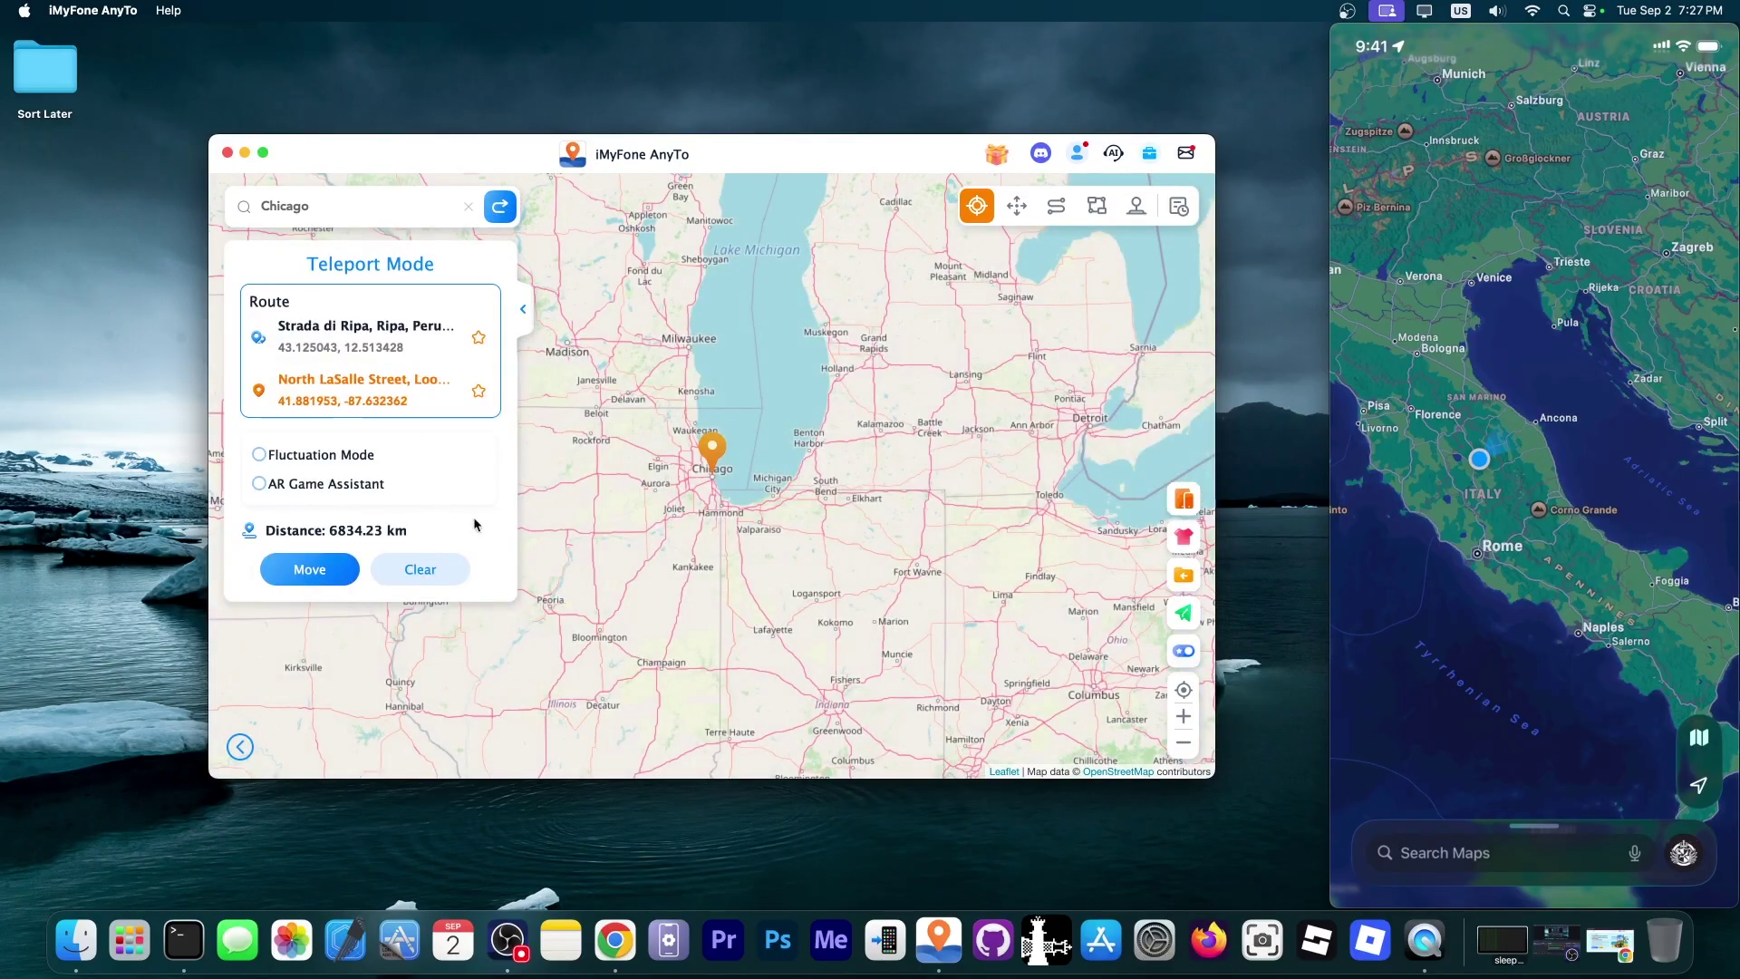
left_click(316, 578)
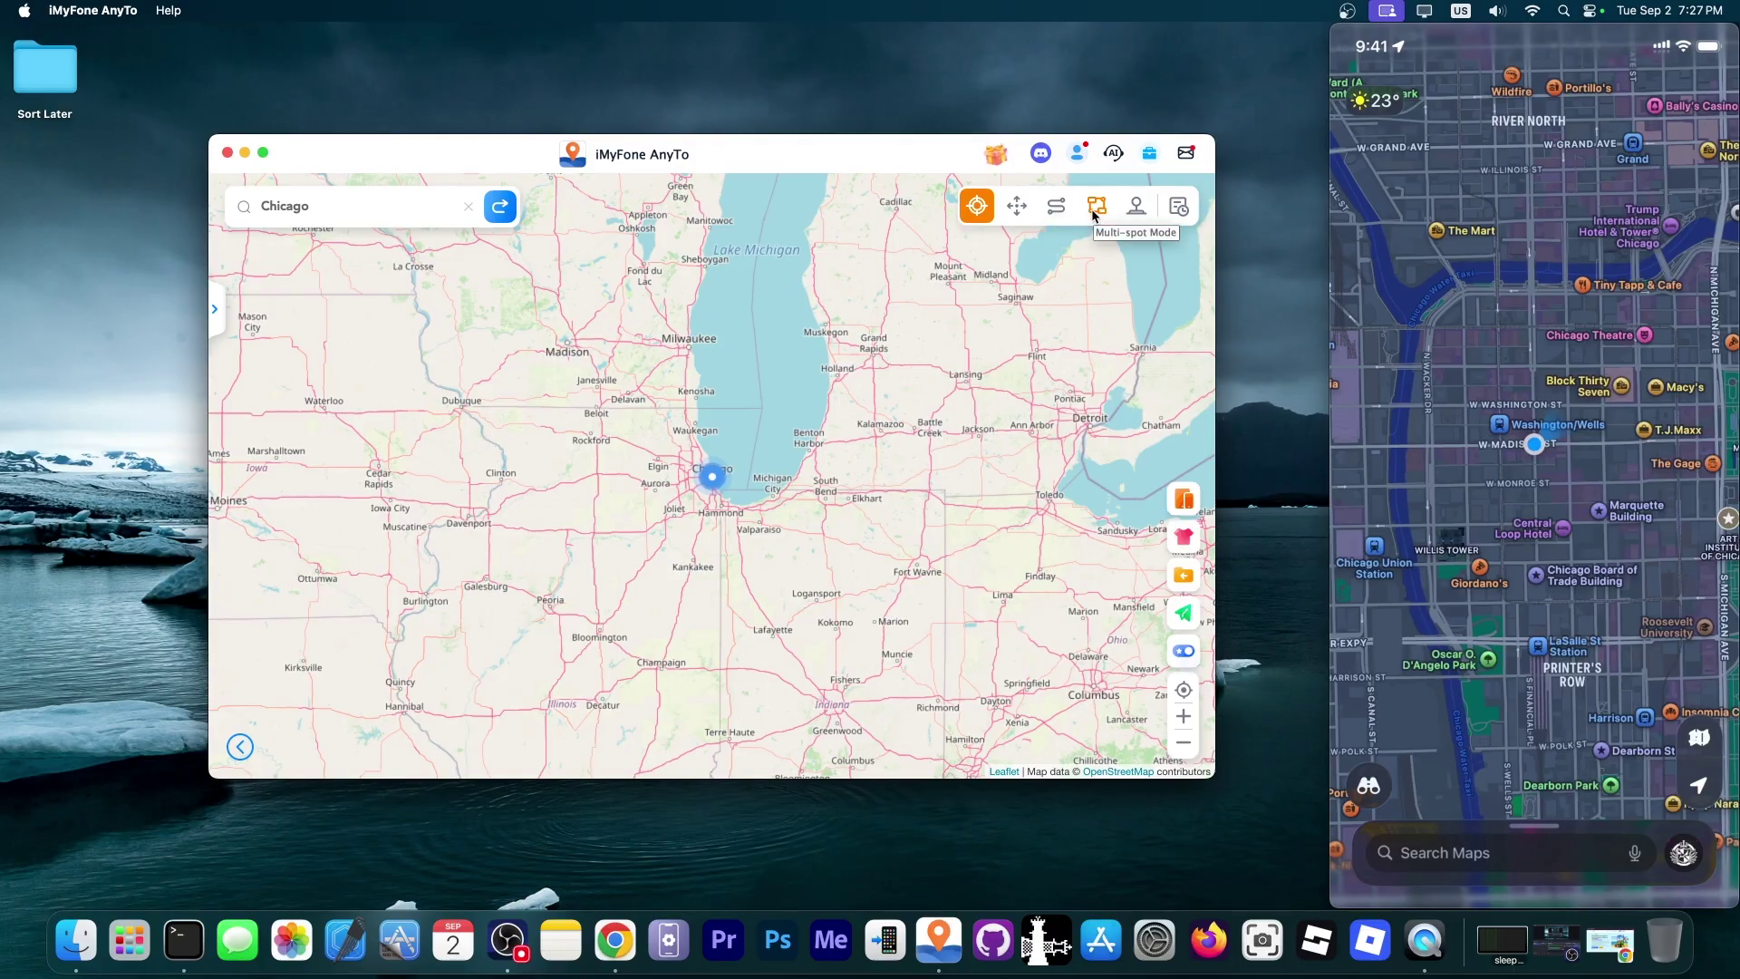
left_click(1057, 207)
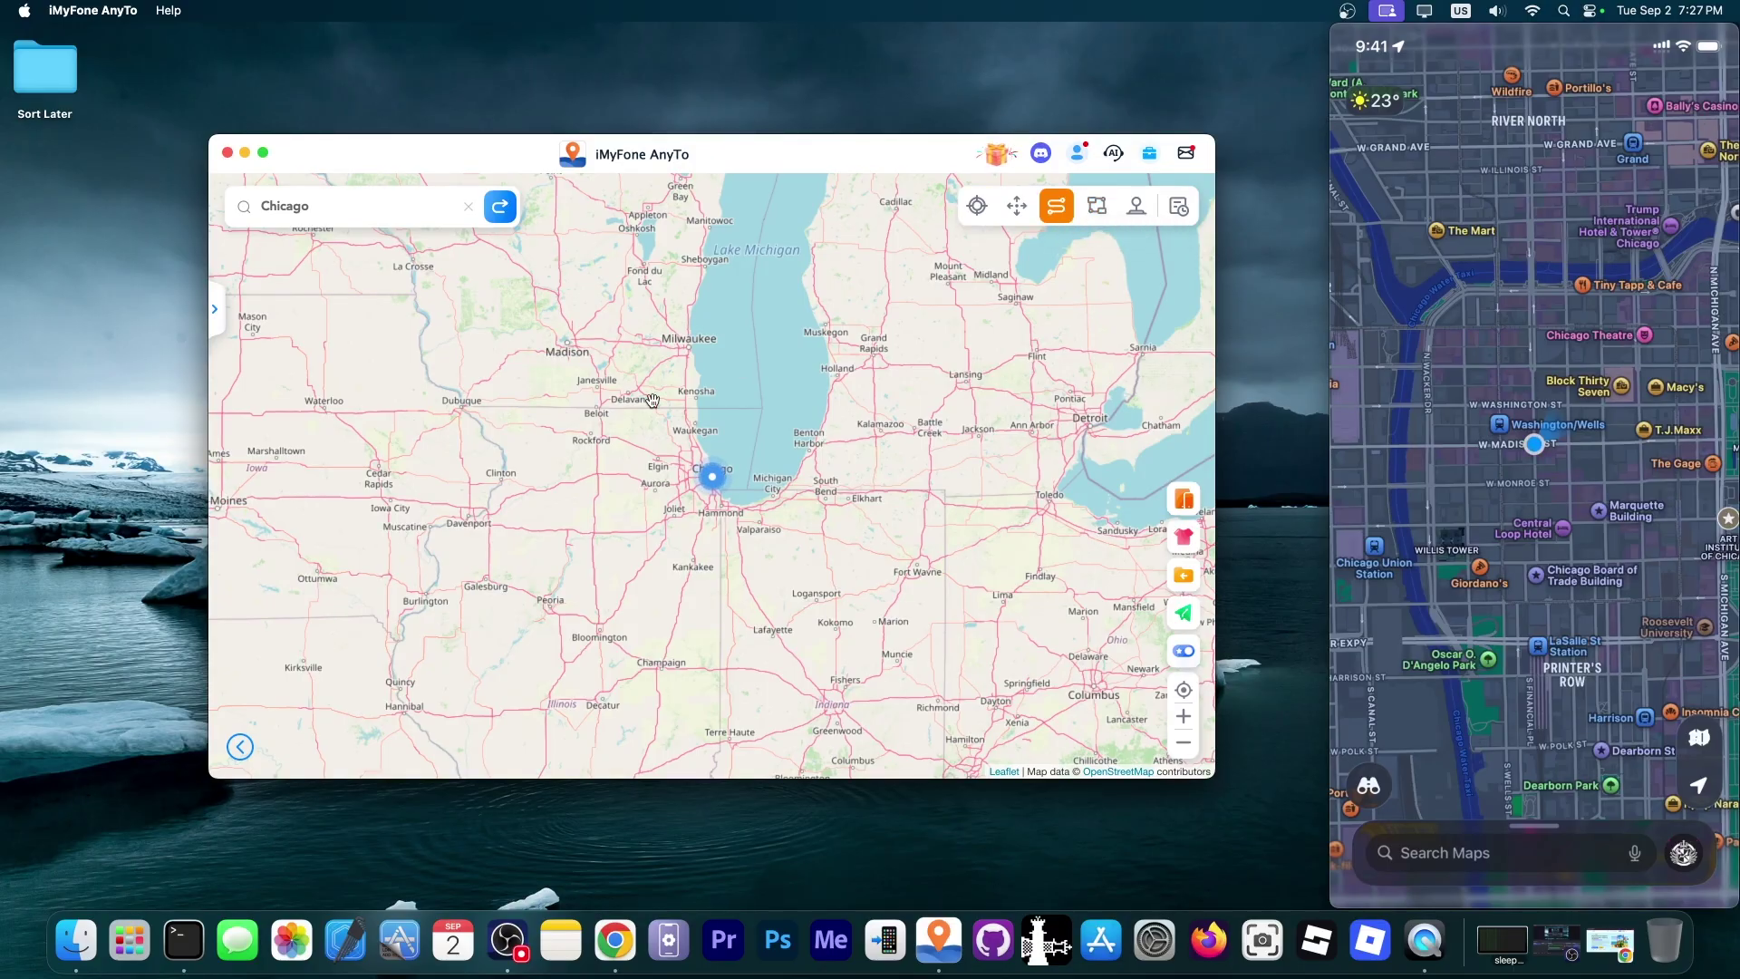
Step: Route the iPhone toward West Lake Street at 16.18 m/s with Realistic mode on
scroll(703, 497, "up", 5)
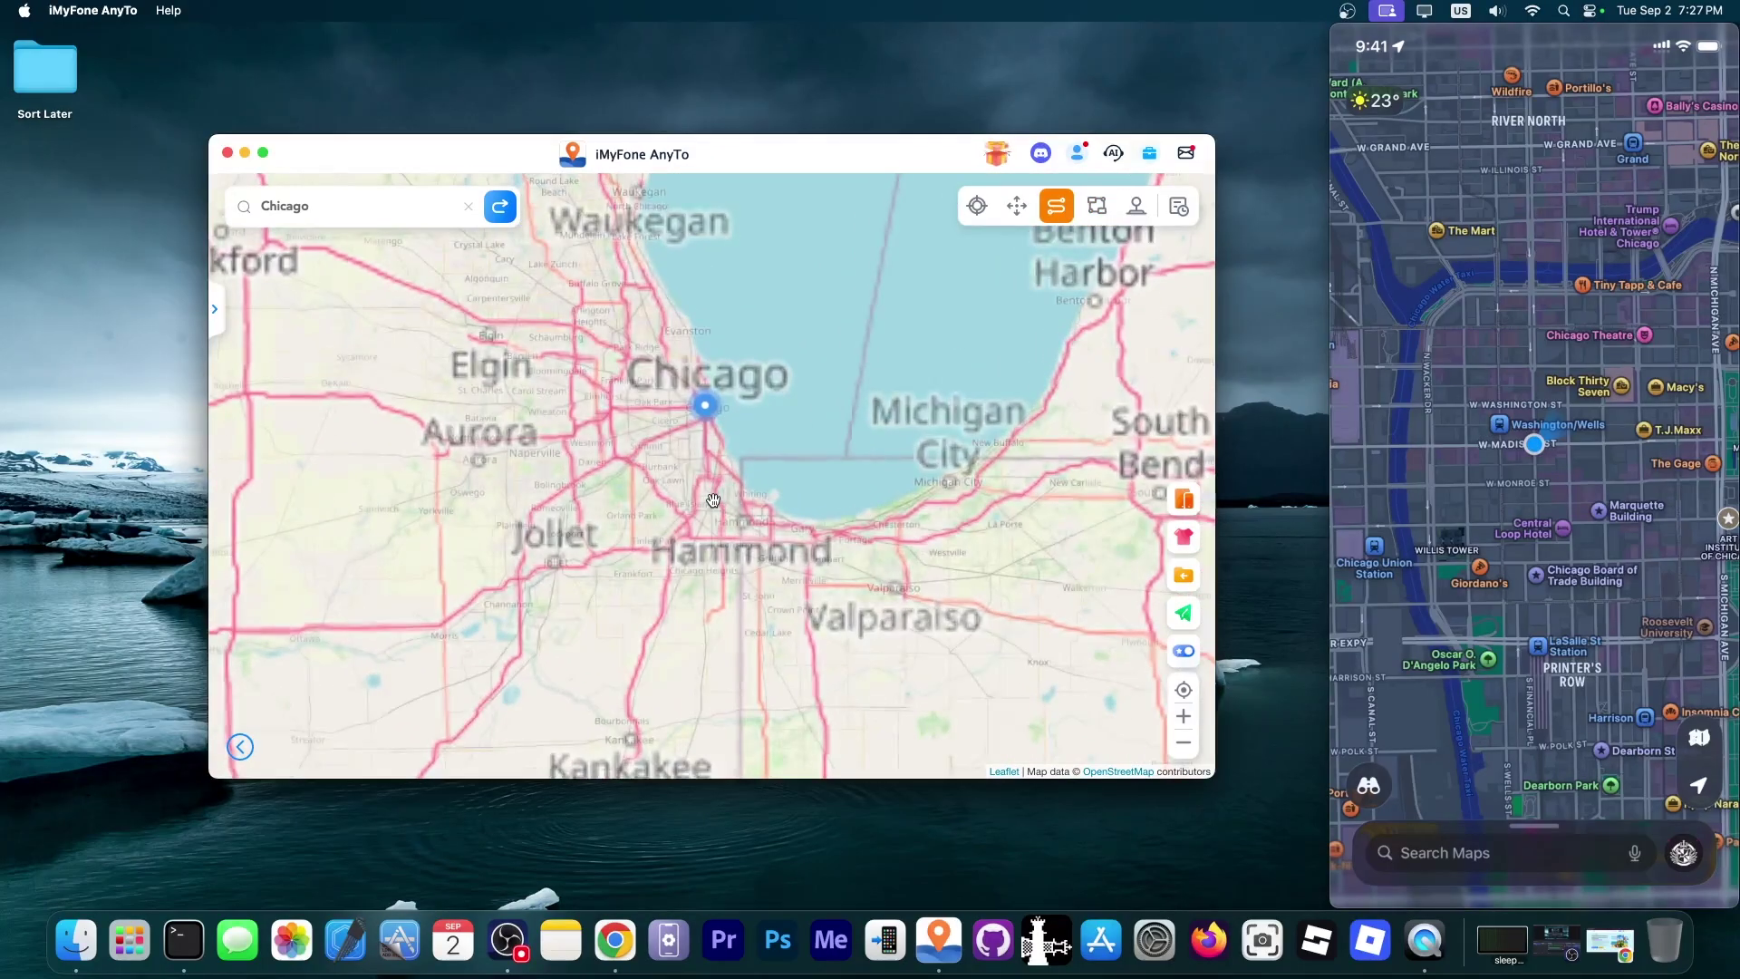
scroll(703, 497, "up", 3)
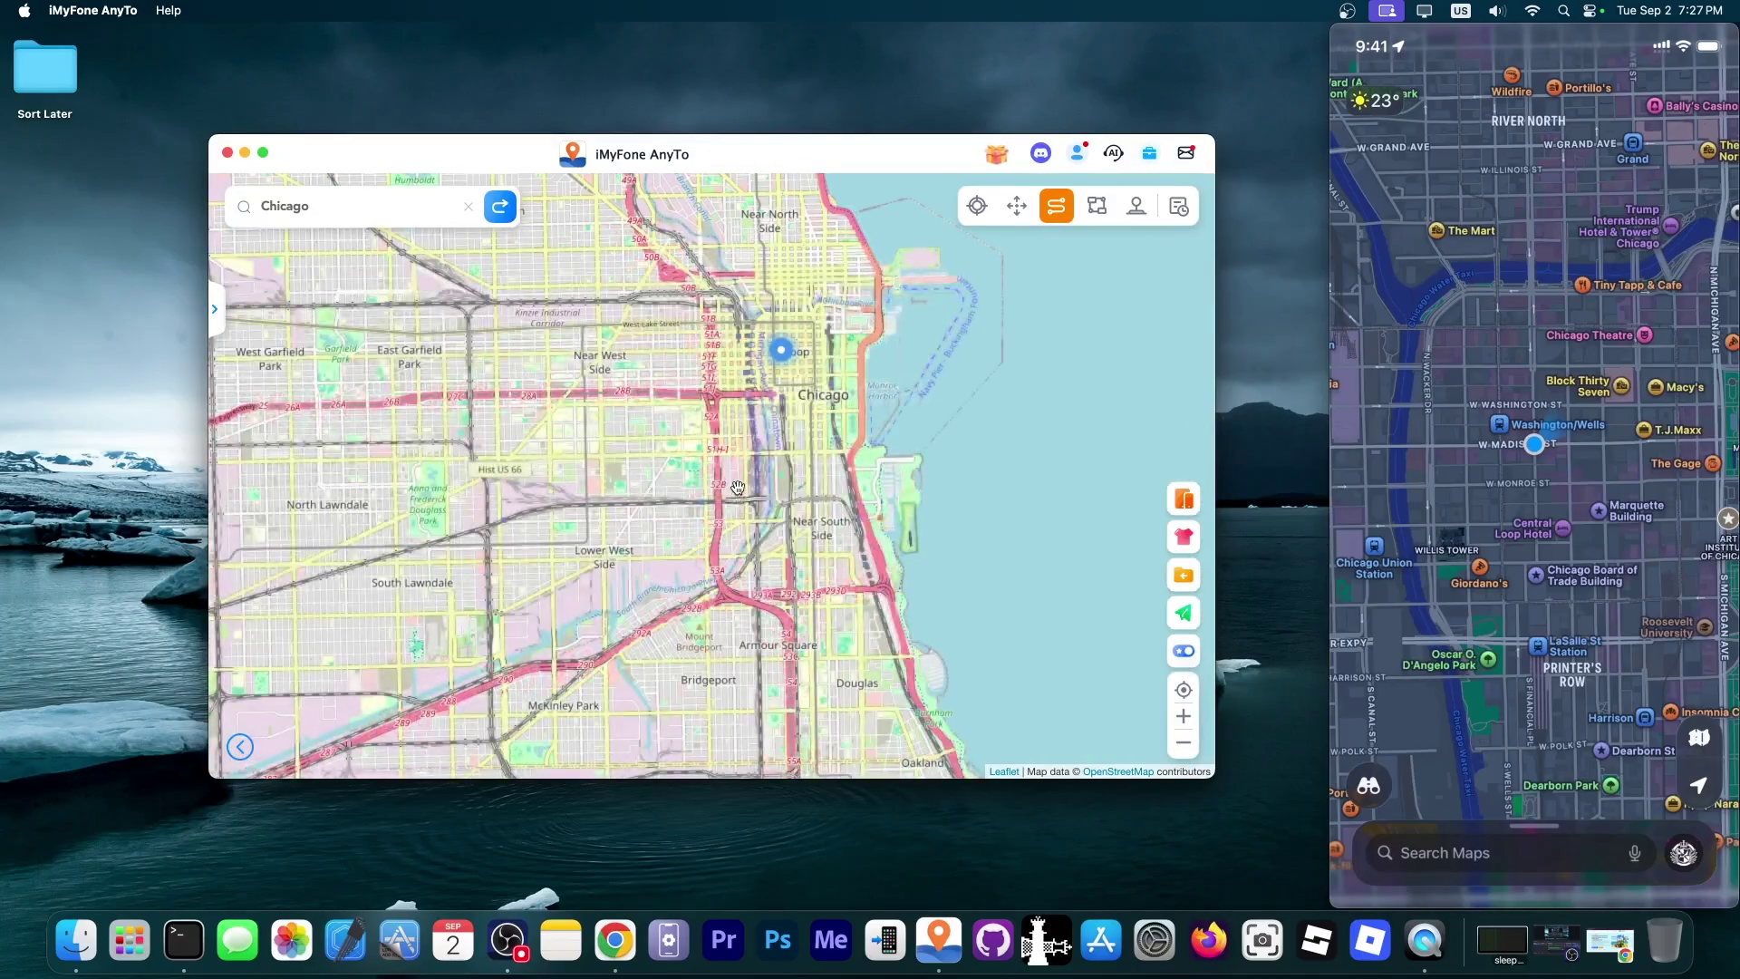
left_click(584, 335)
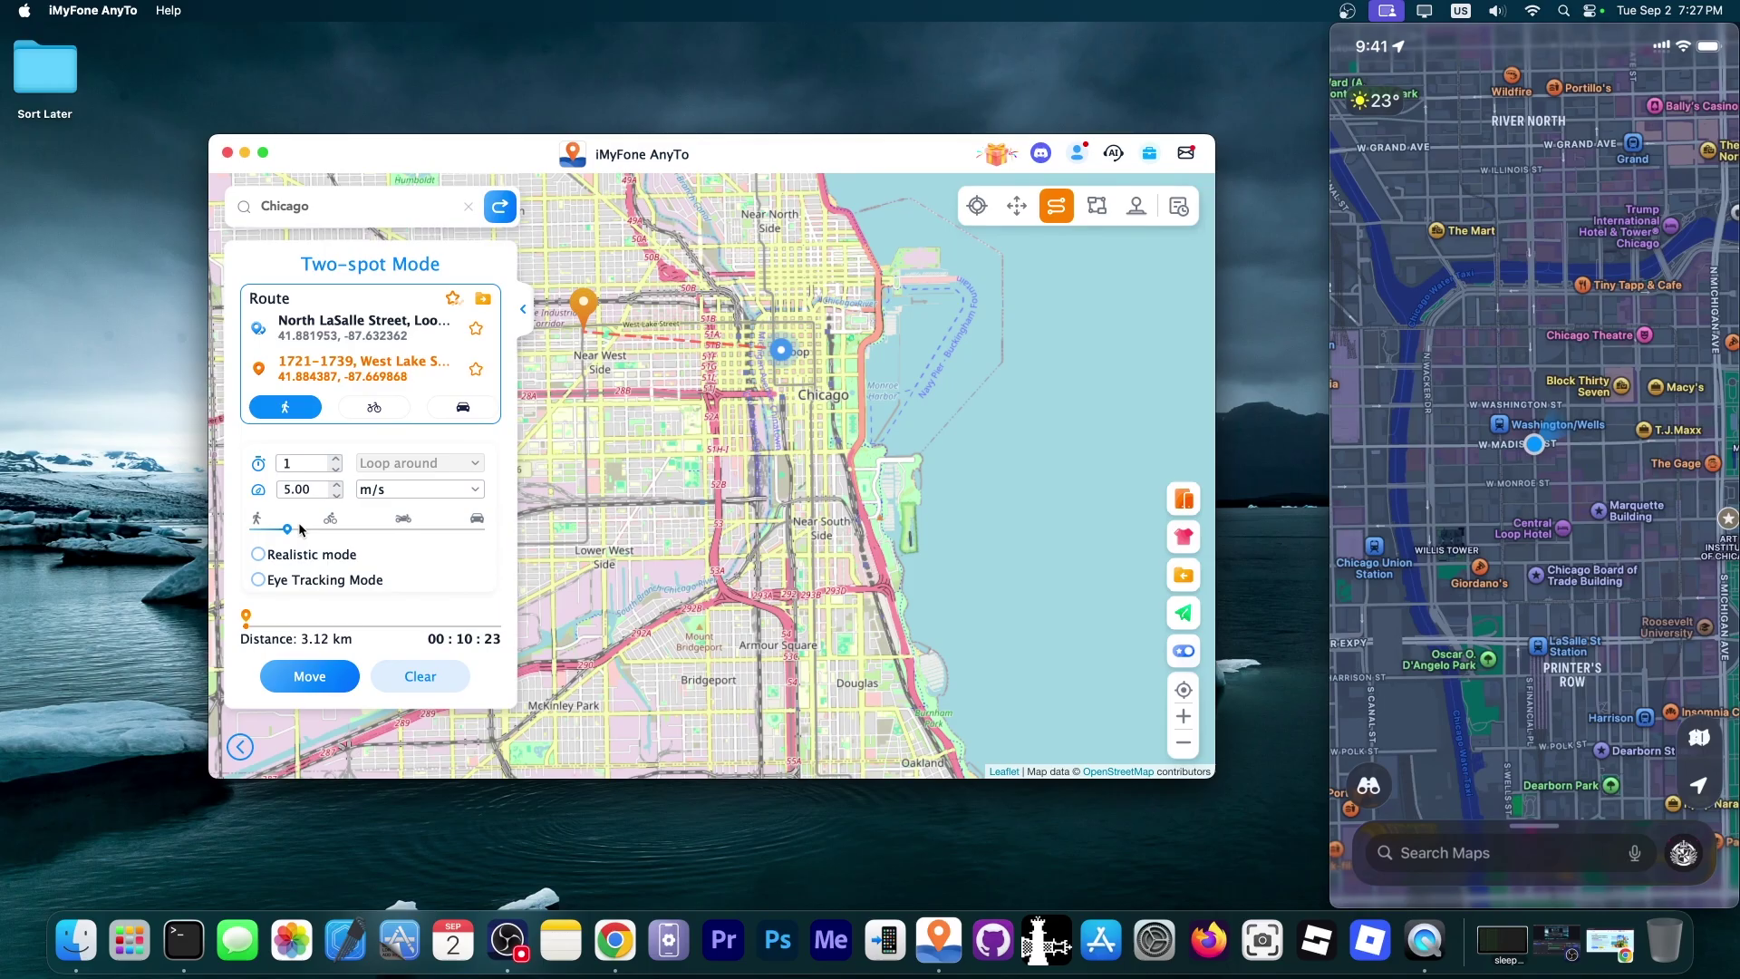
left_click_drag(288, 532, 361, 546)
left_click(315, 558)
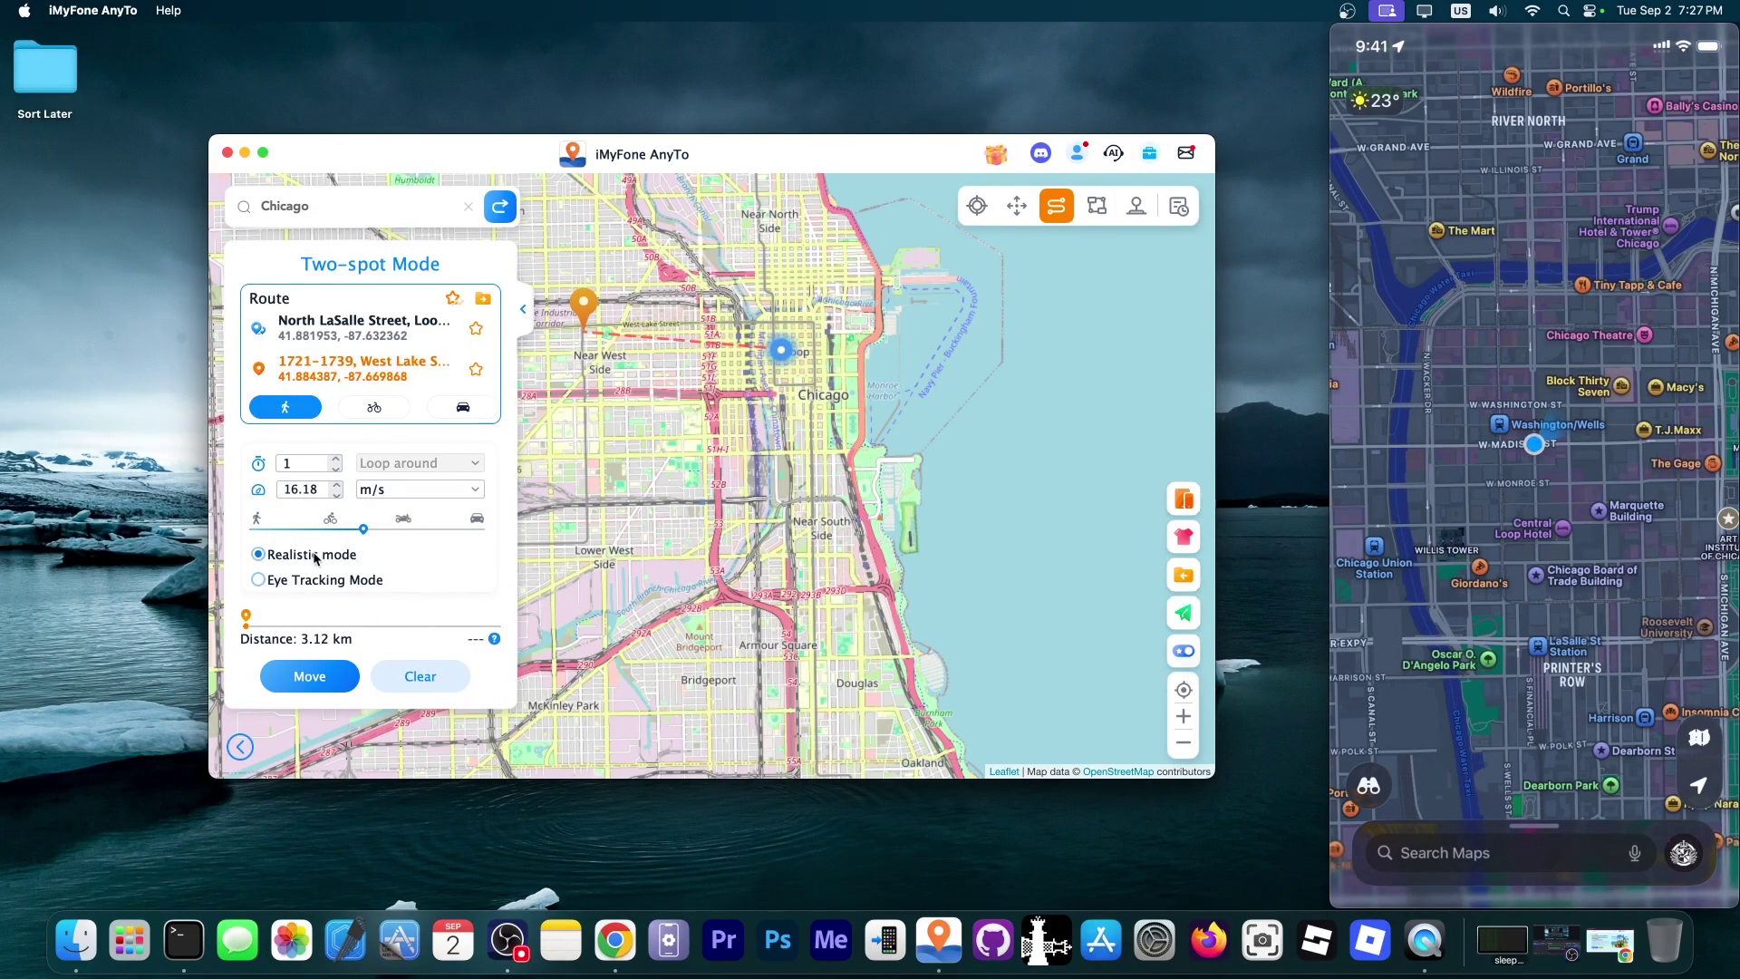
left_click(310, 676)
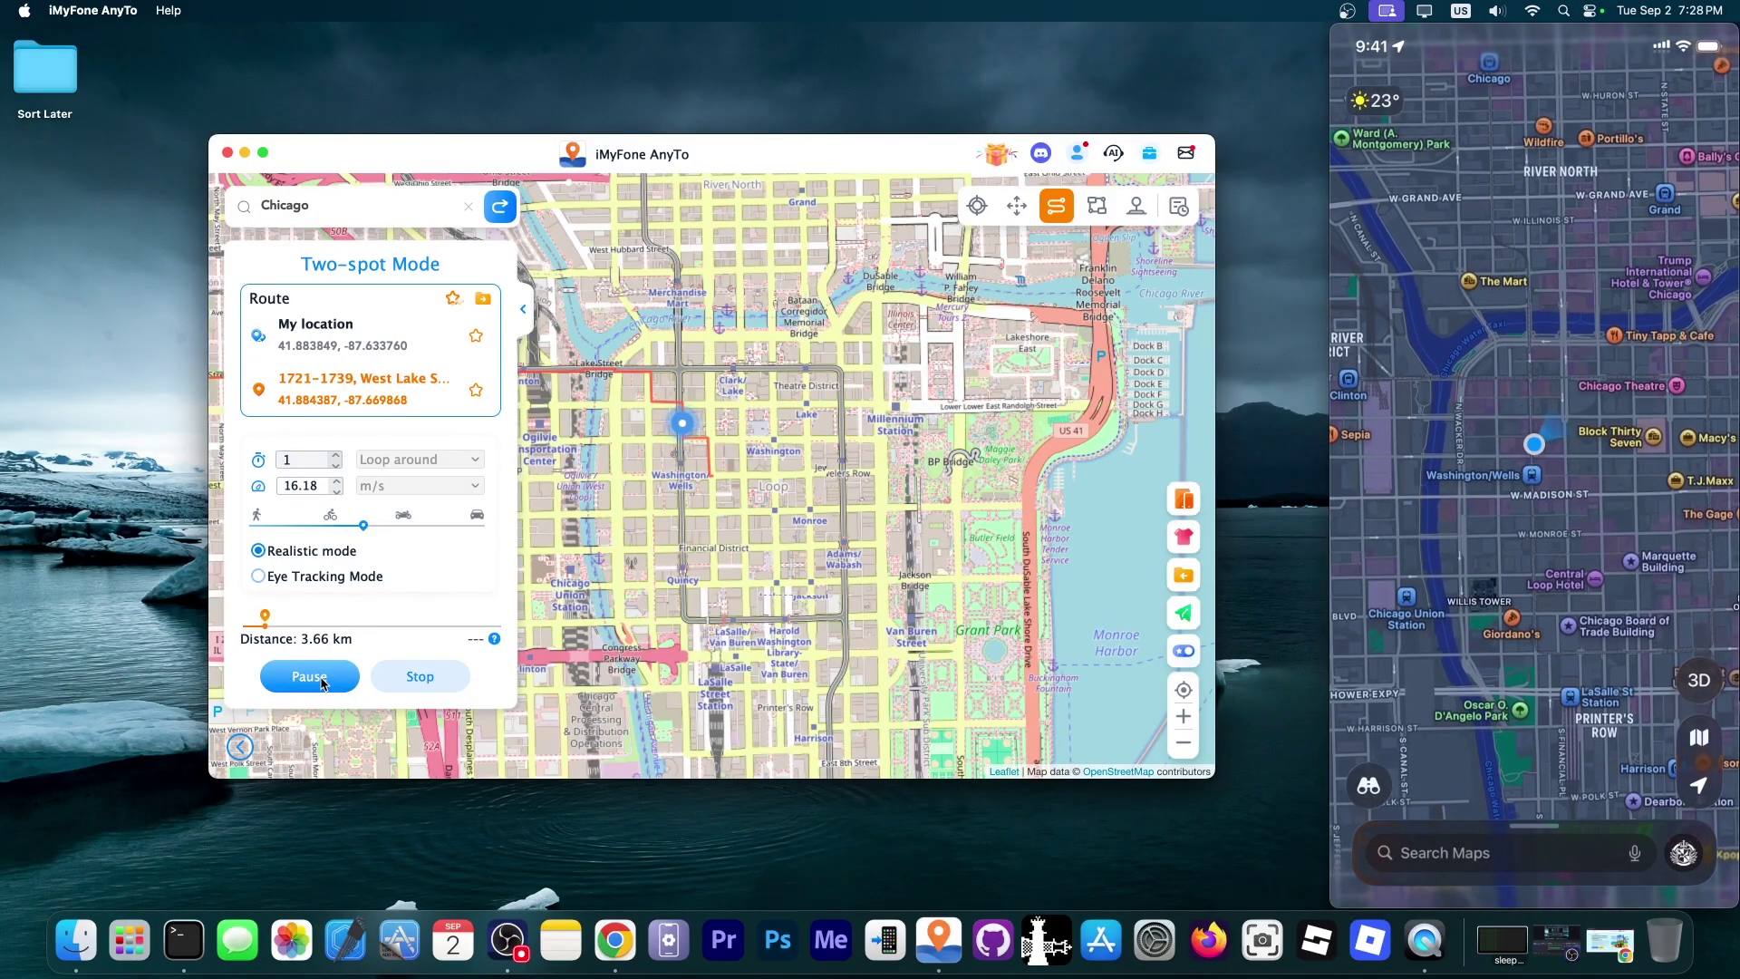
Step: Let the West Lake Street route run through the Loop, then request stopping it early
mouse_move(1547, 489)
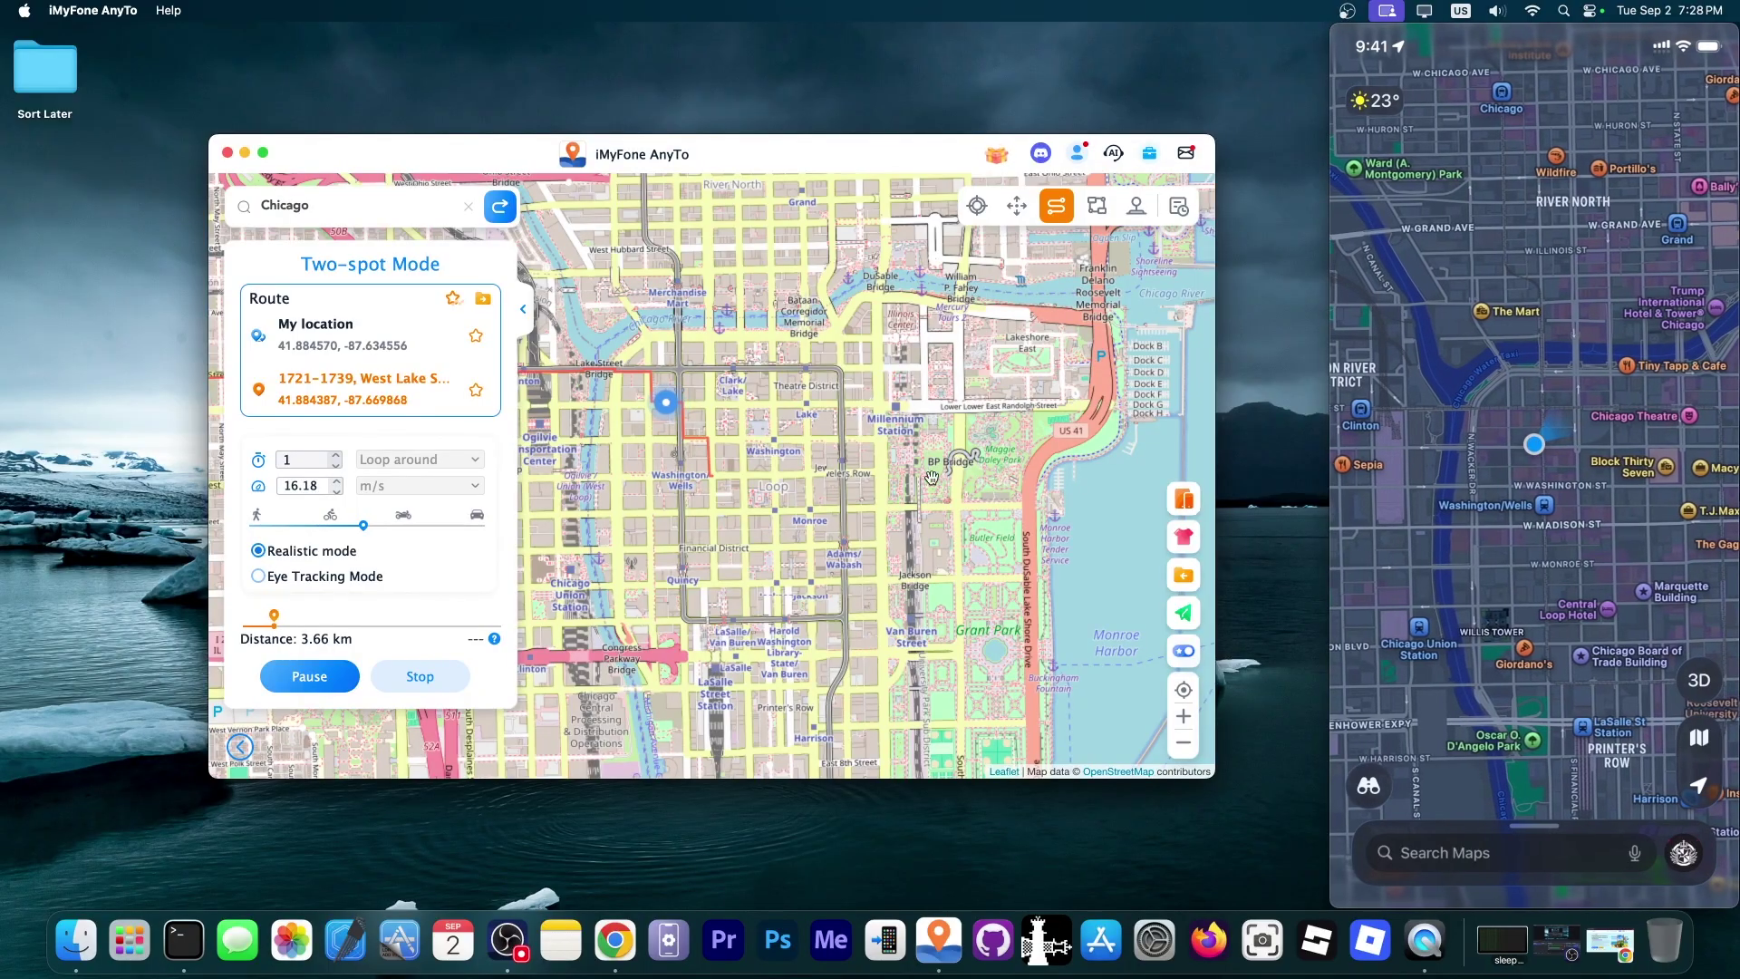
left_click(420, 676)
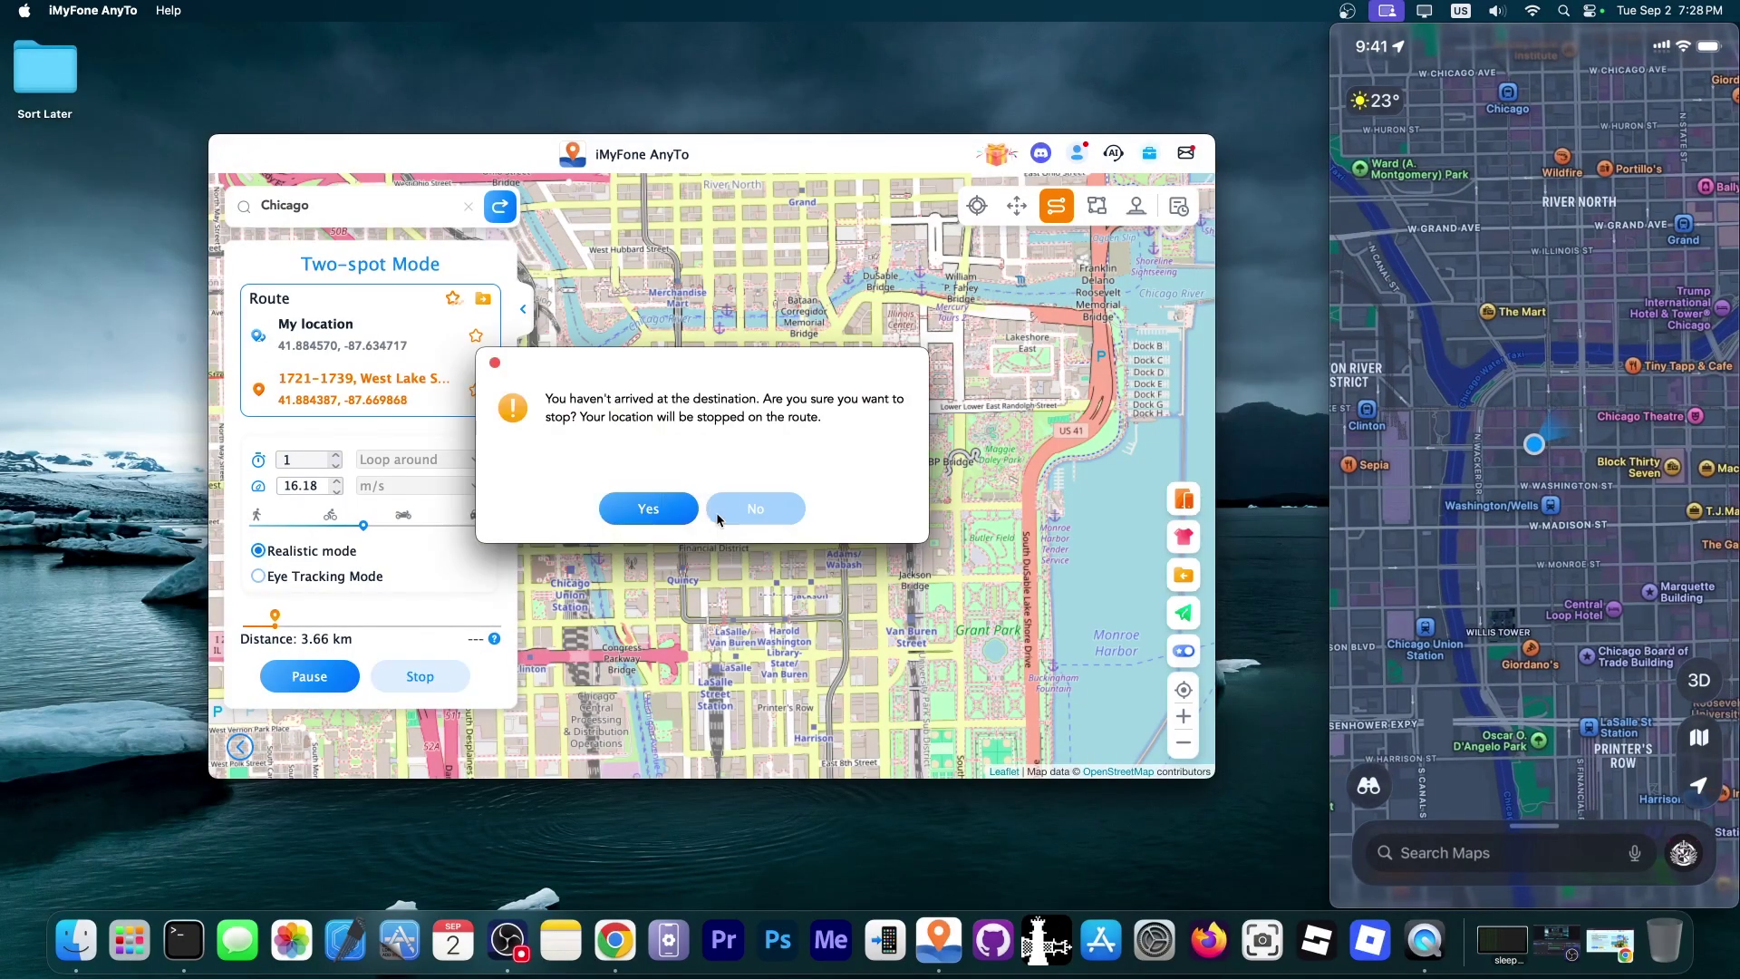
Step: Stop the walk and start a four-stop route to Monroe Harbor at 33.33 m/s
left_click(648, 509)
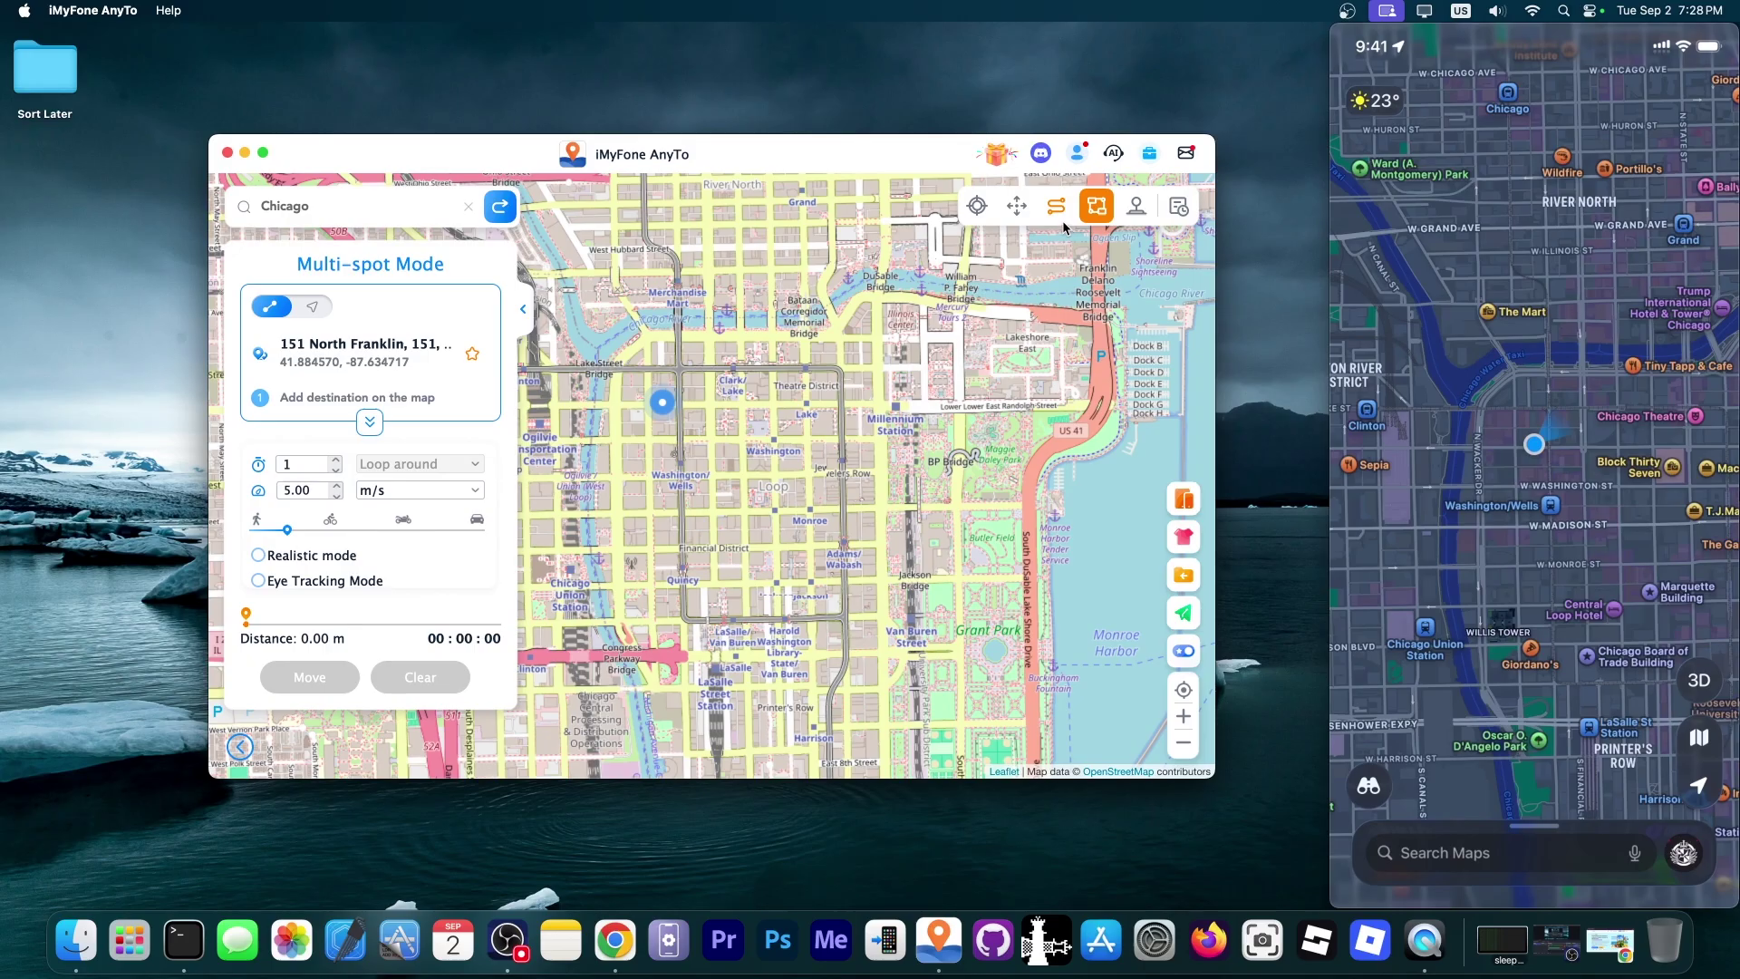
left_click(773, 408)
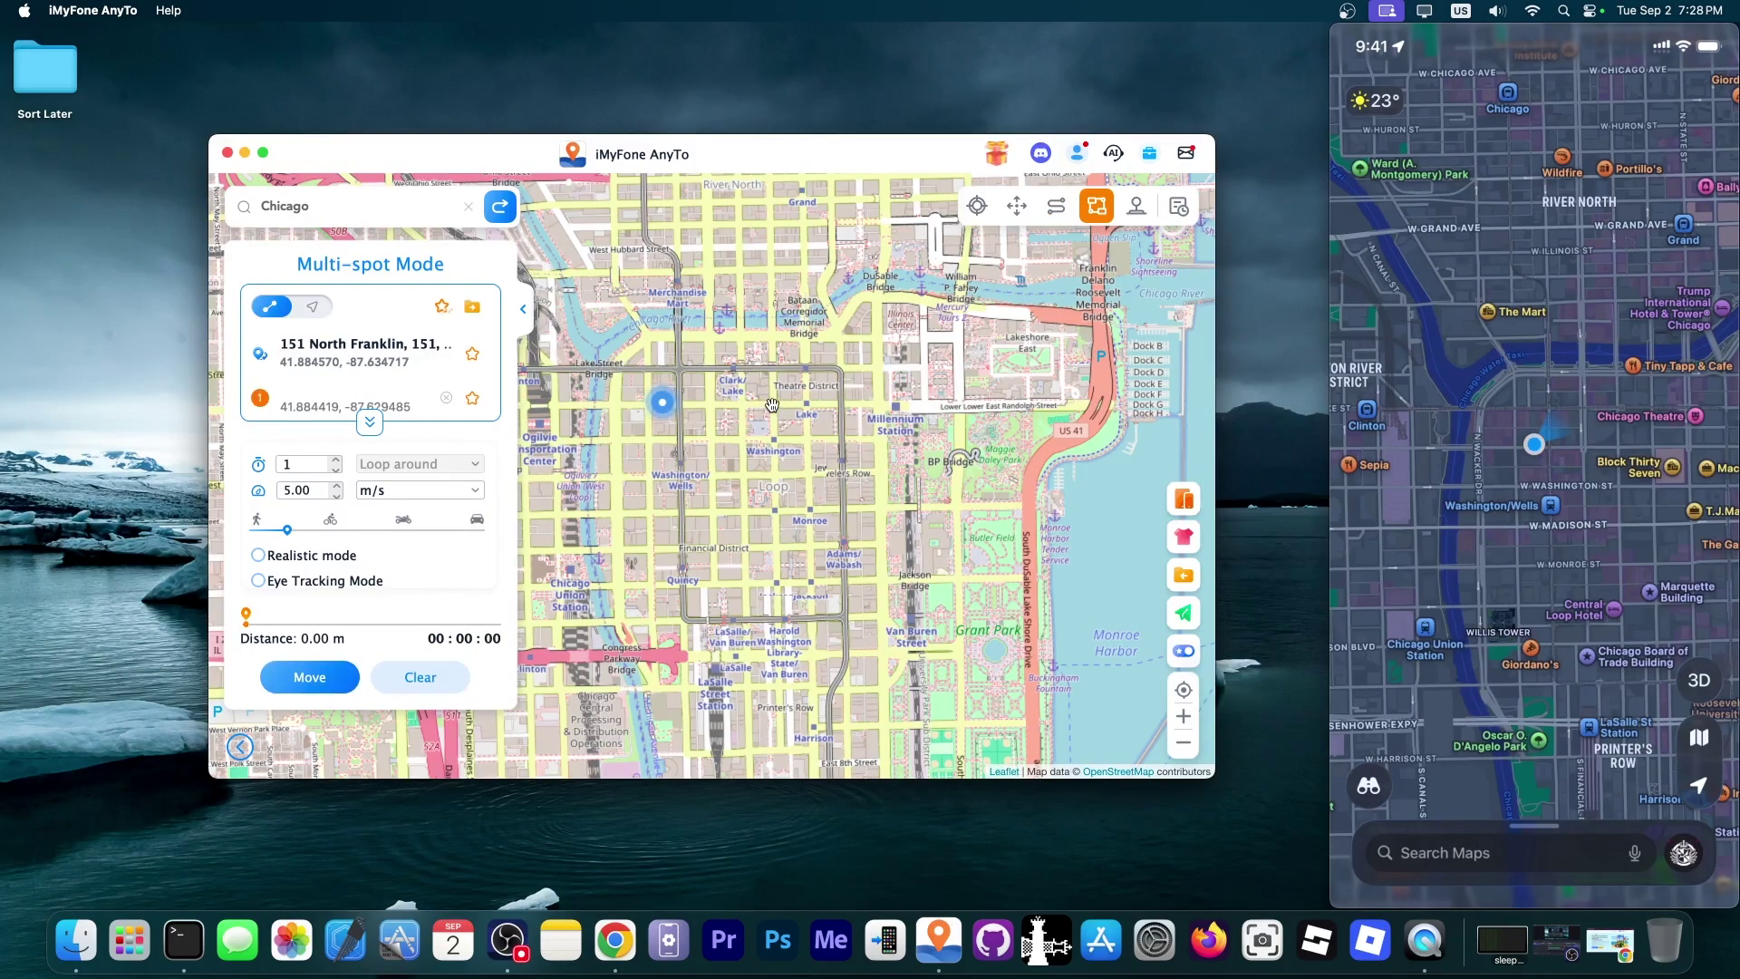
left_click(777, 516)
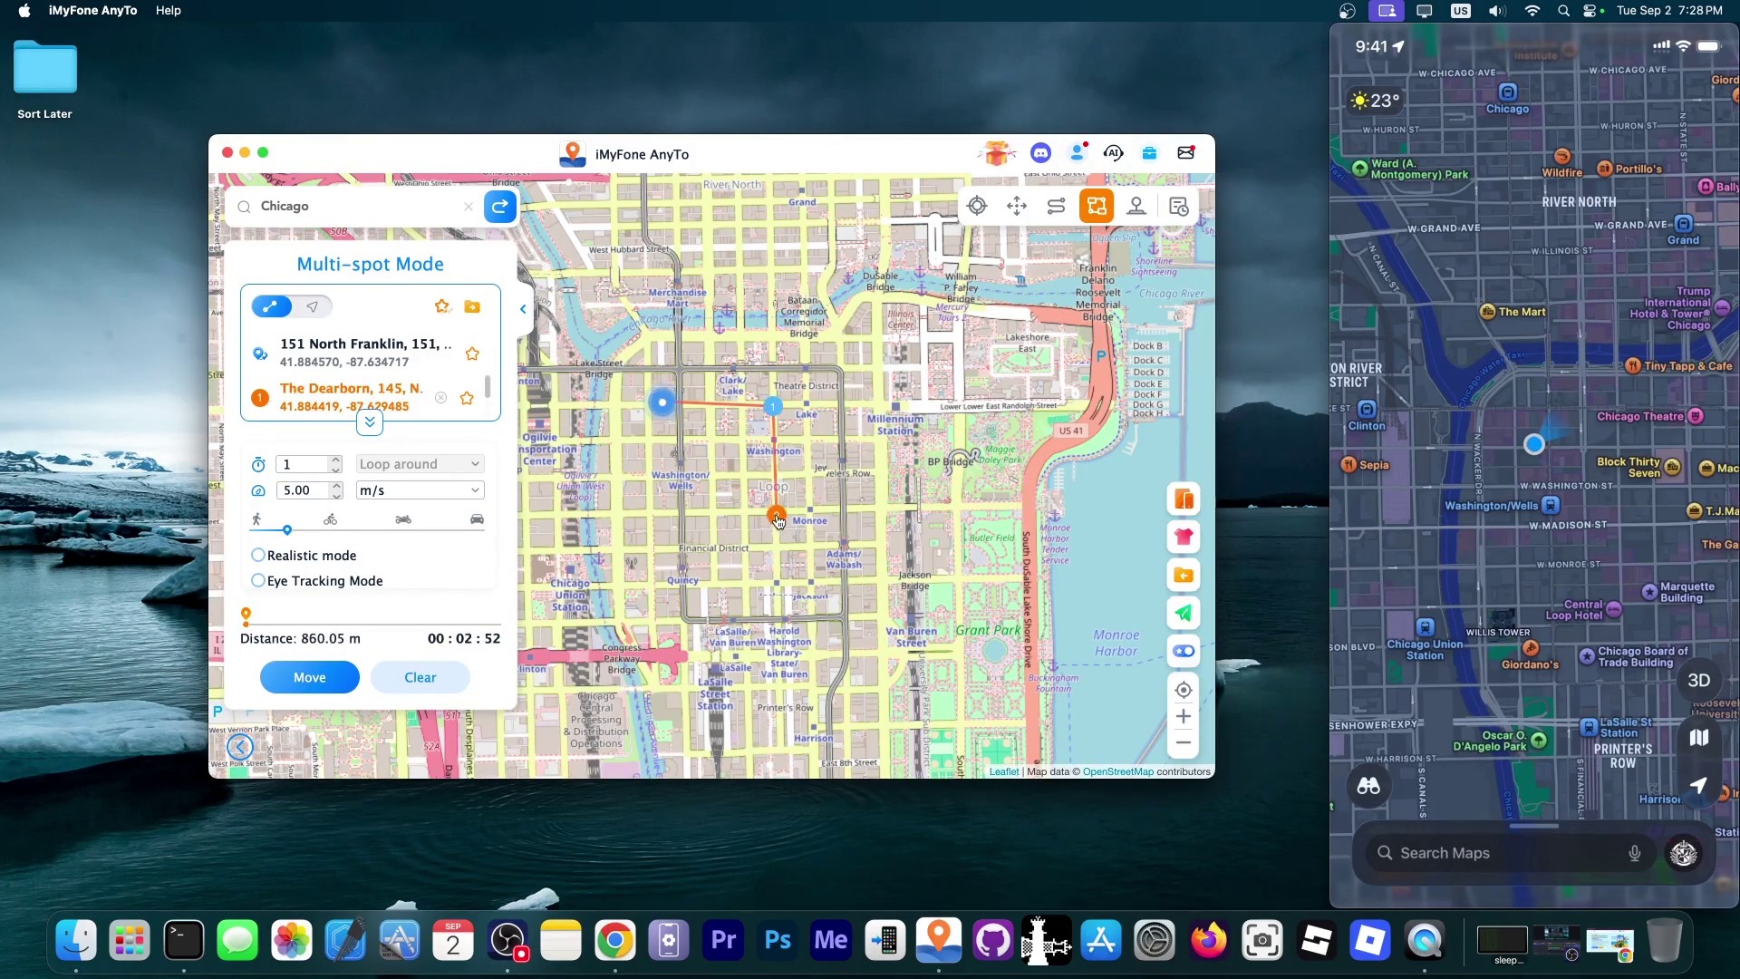
left_click(913, 507)
left_click(1056, 510)
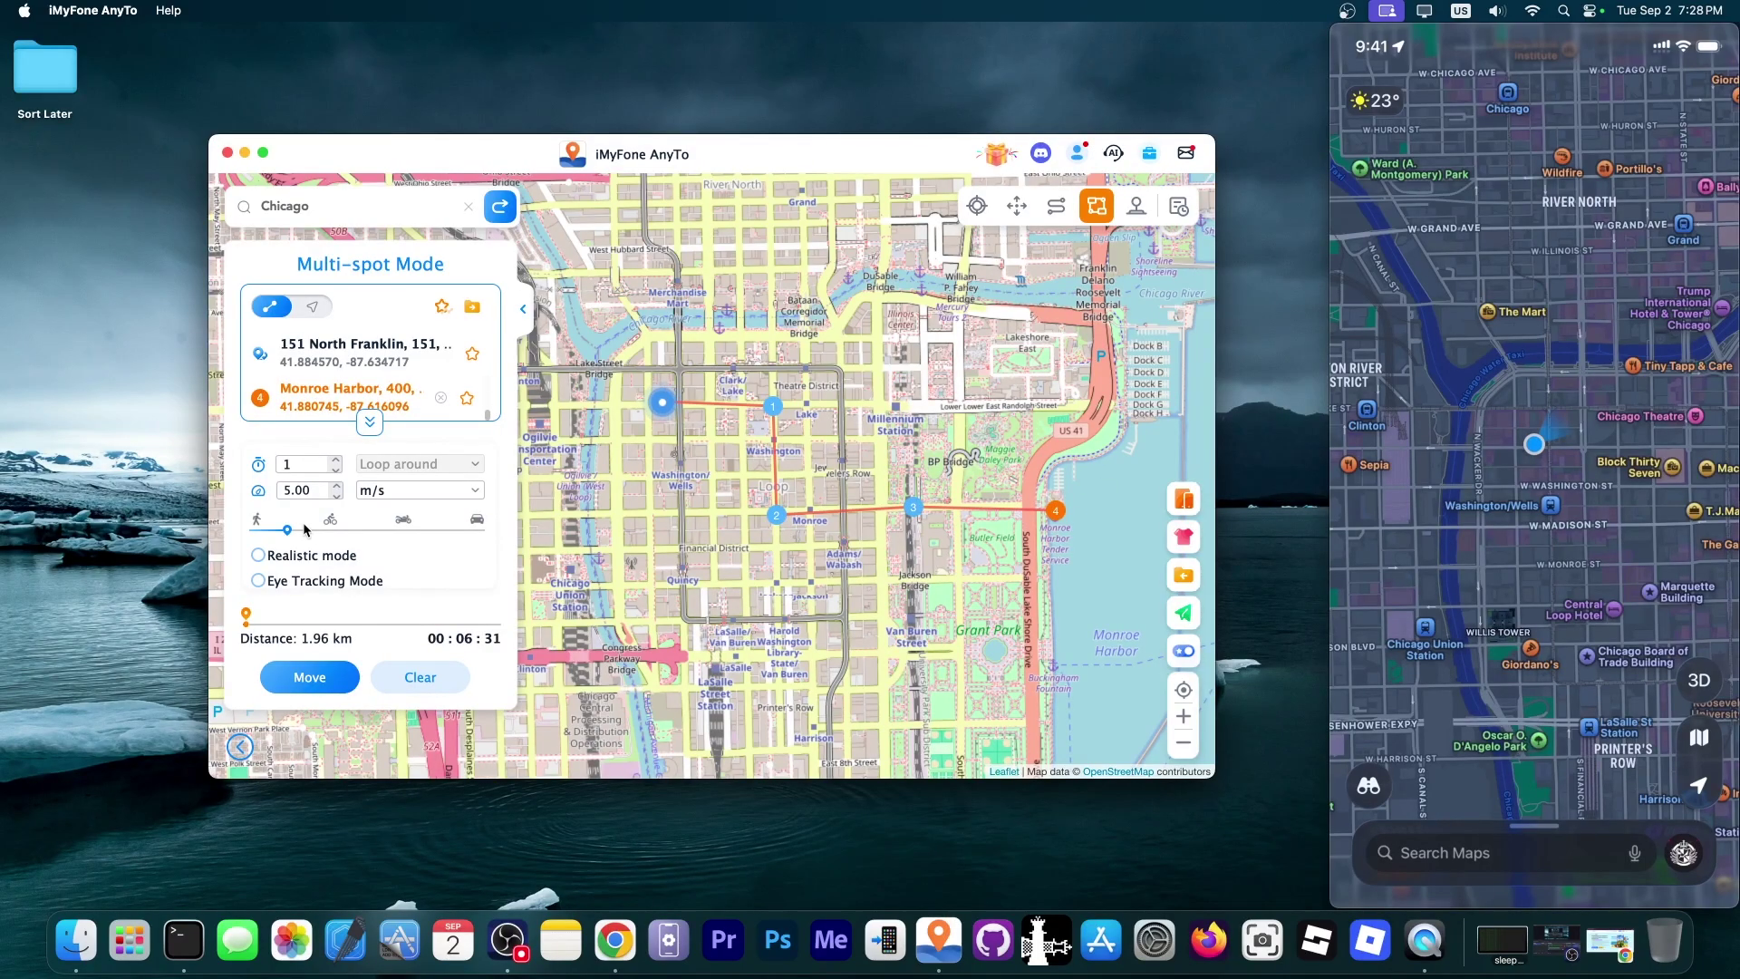
left_click_drag(289, 530, 436, 531)
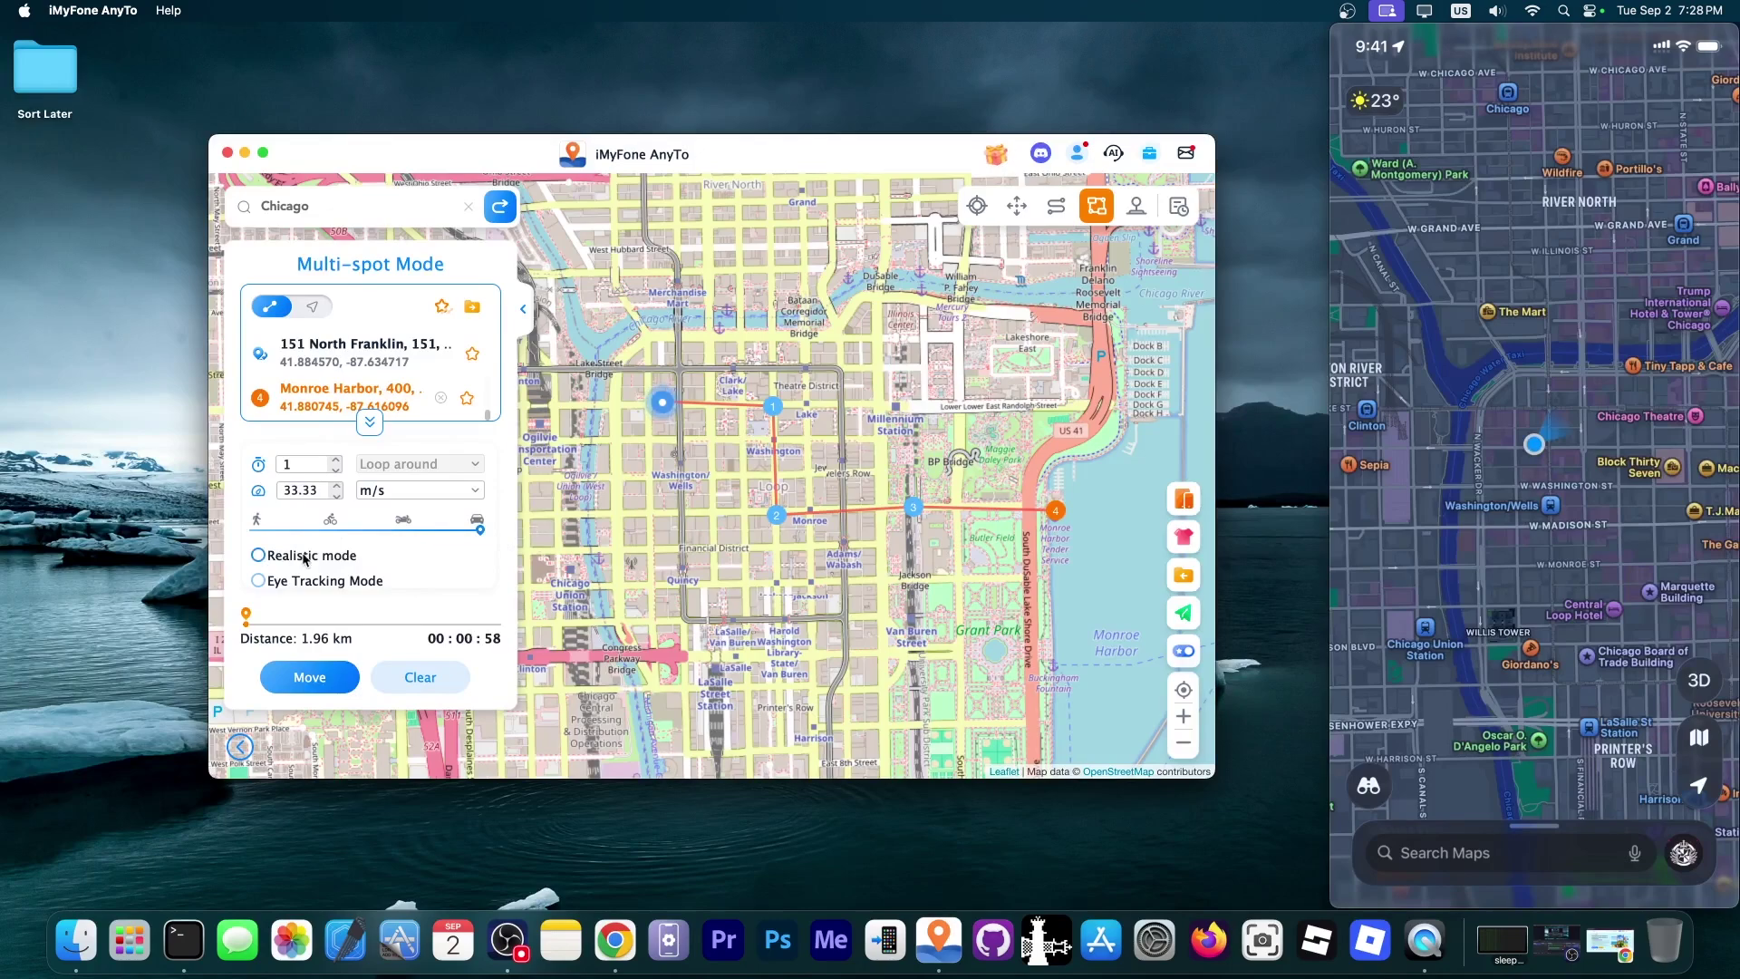
left_click(309, 678)
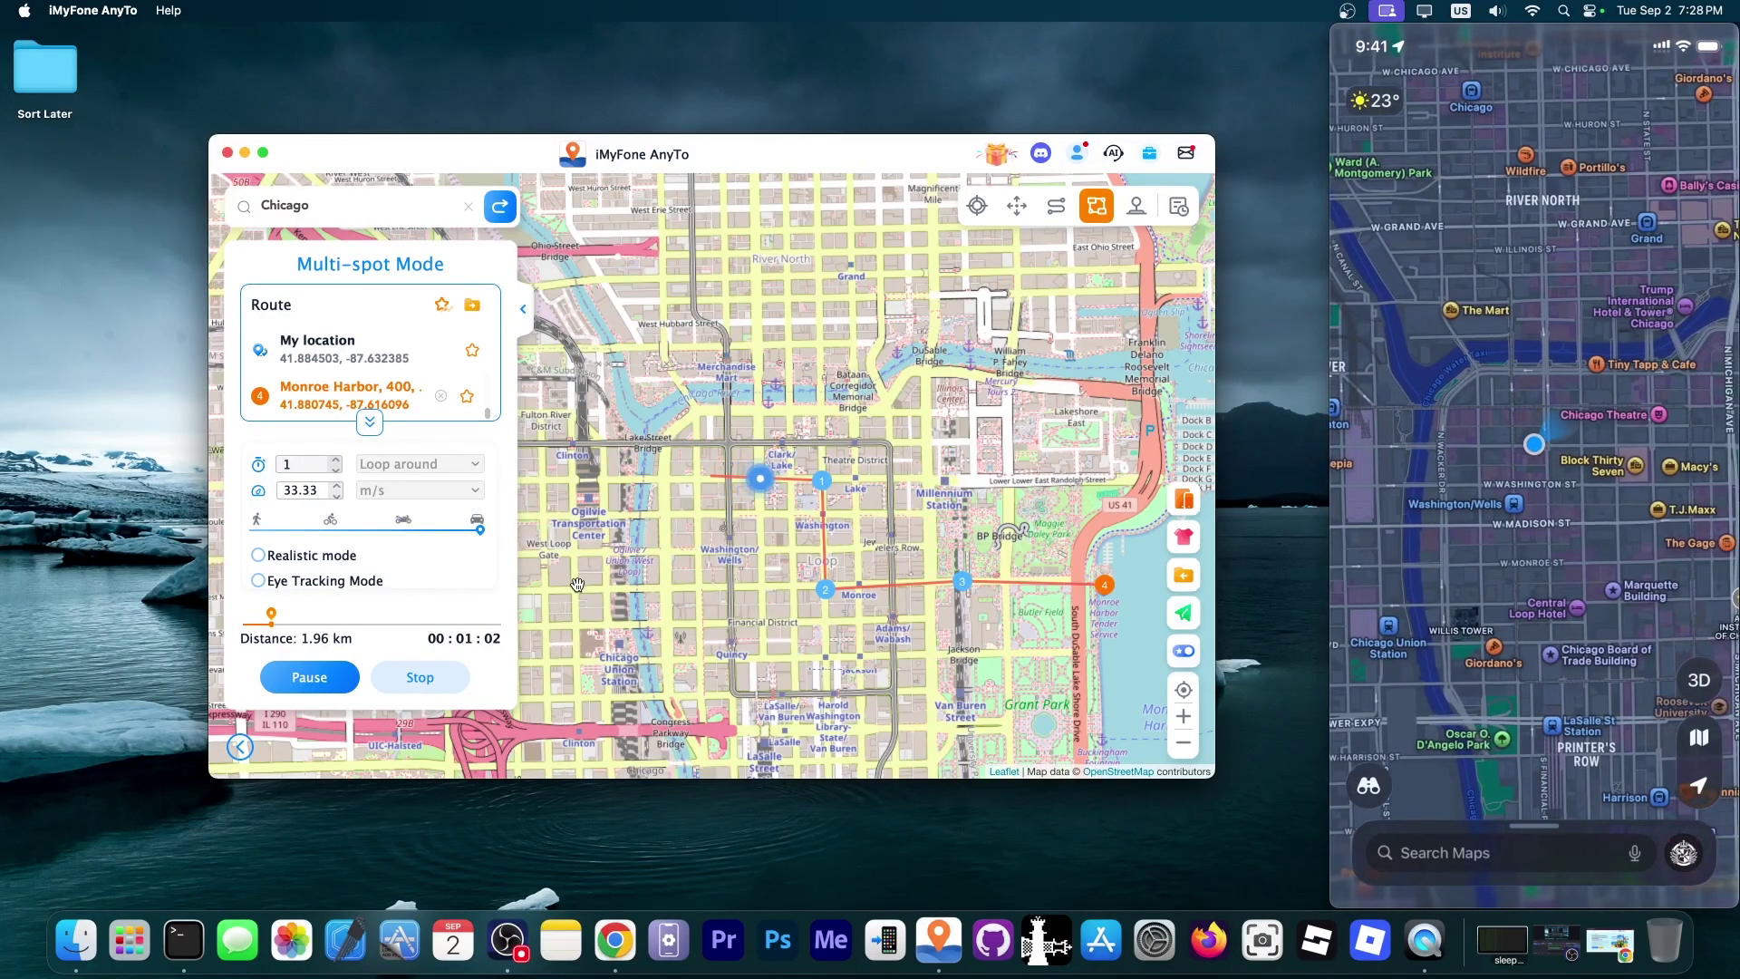
Step: Let the multi-spot route play past the second stop, heading east along Monroe
mouse_move(1690, 496)
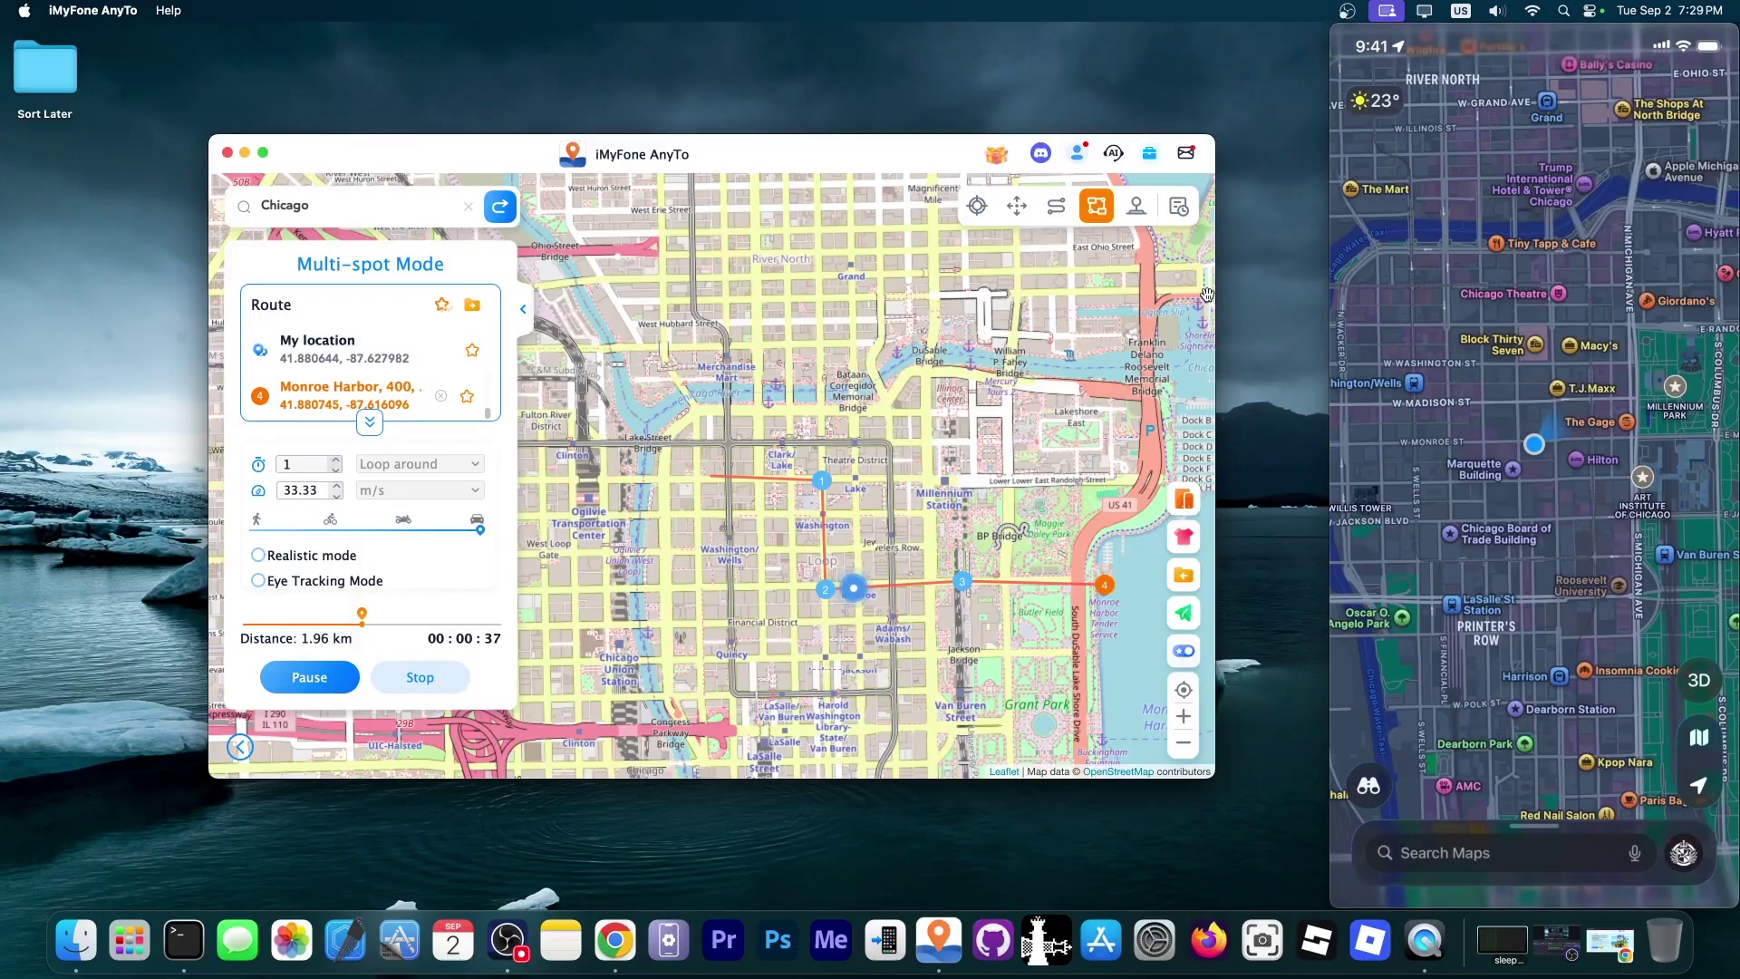
Step: Switch to Joystick Mode and steer the location east along East Monroe Street, then north
left_click(1137, 207)
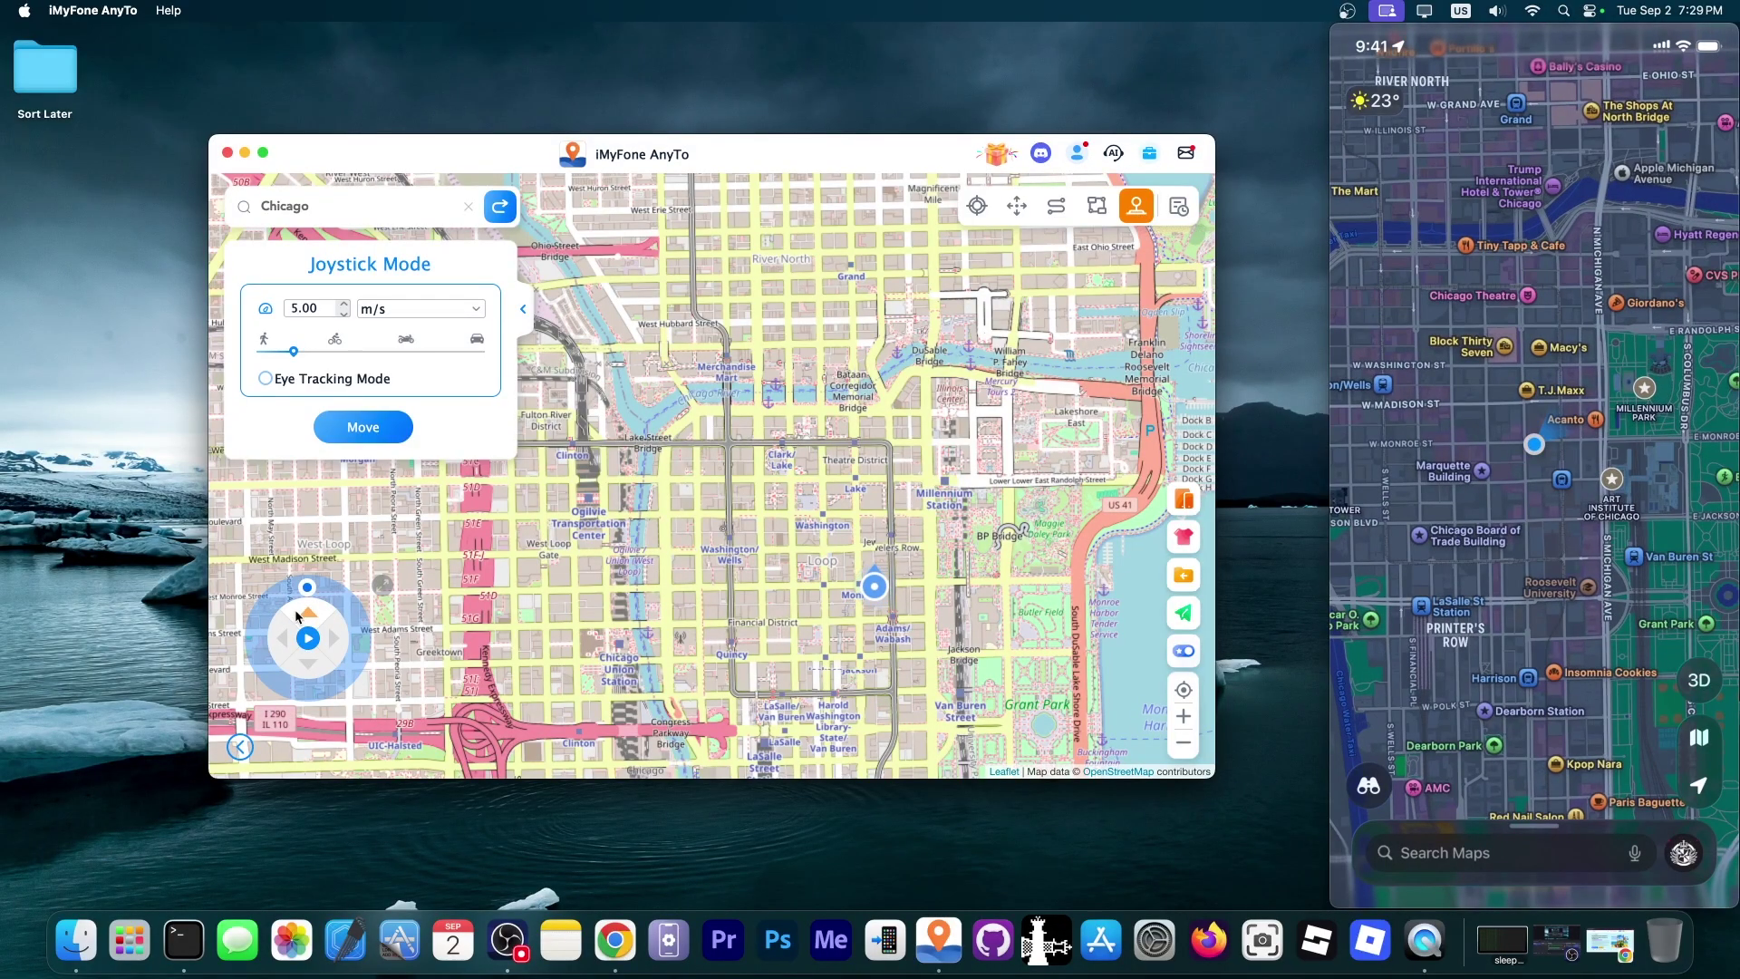
key("Right")
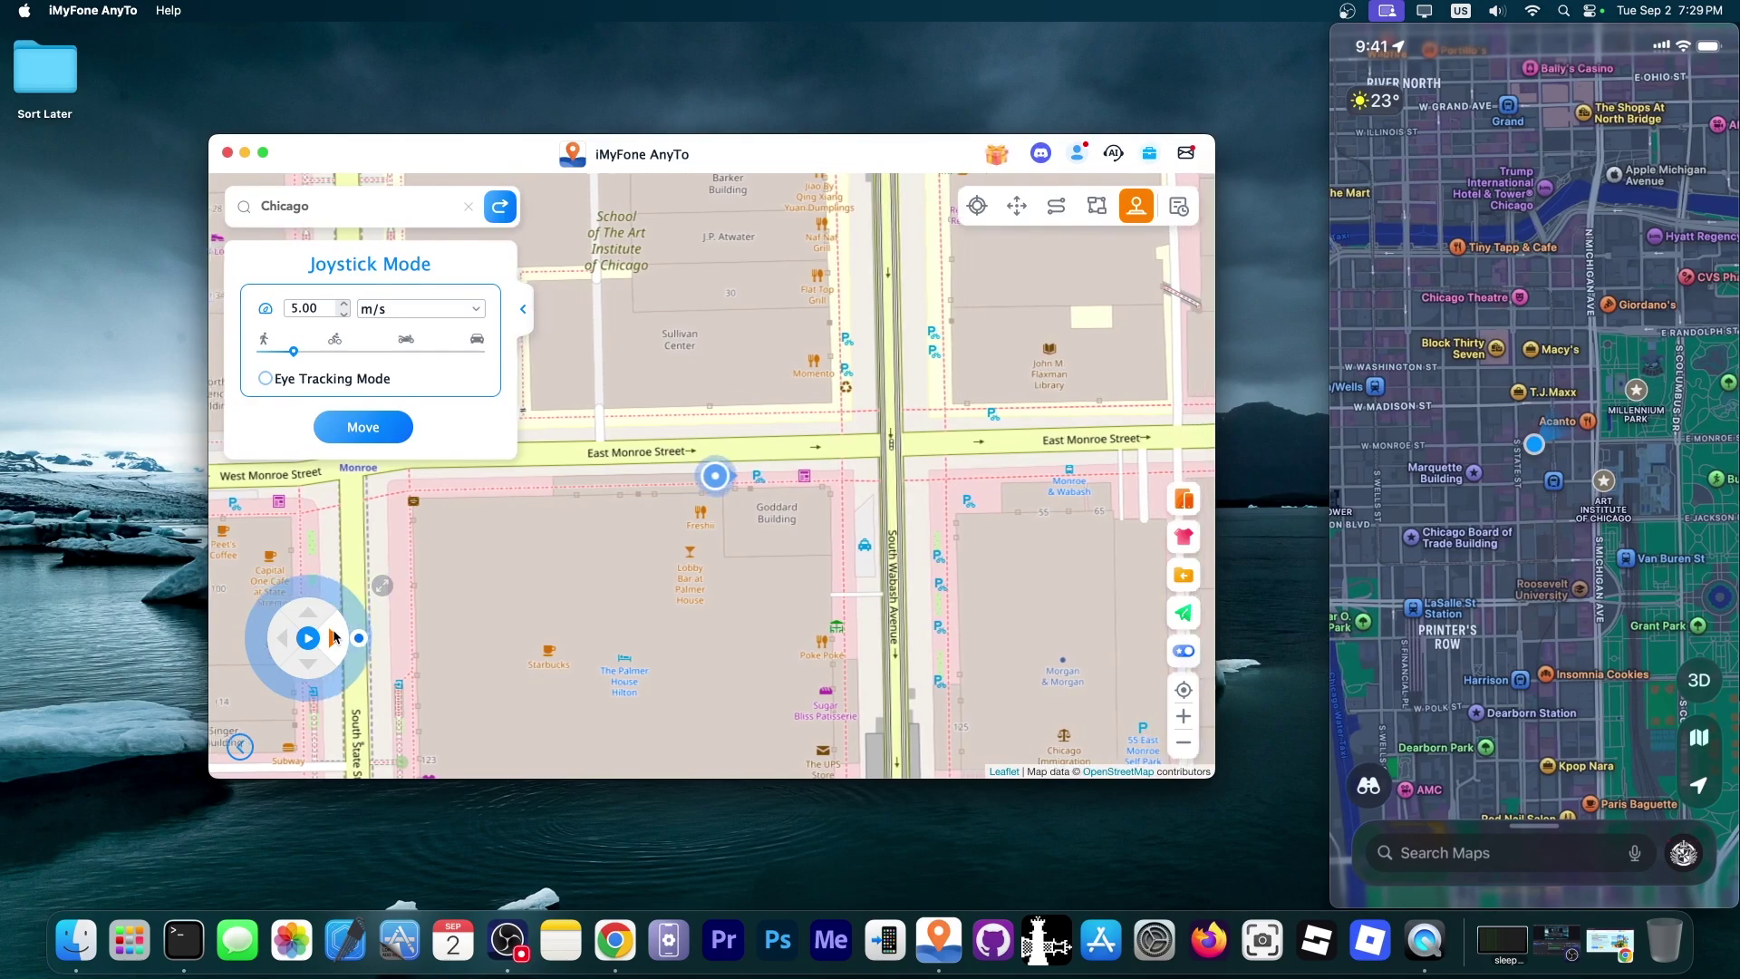
key("Up")
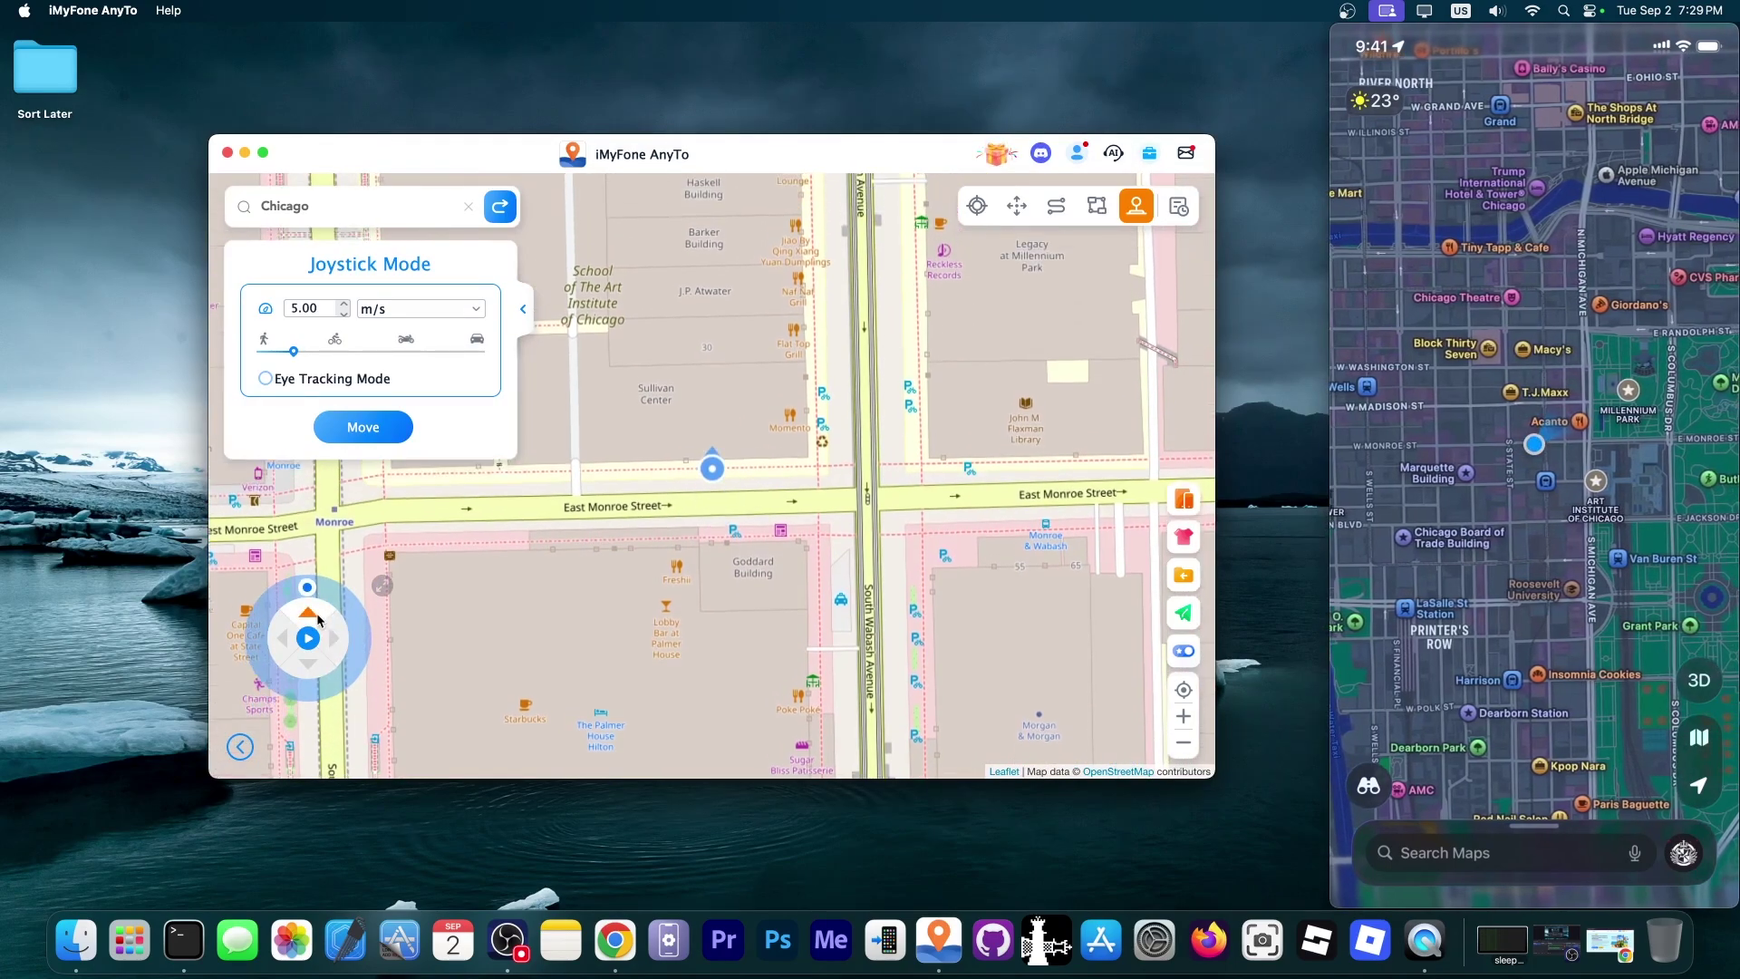
left_click(337, 637)
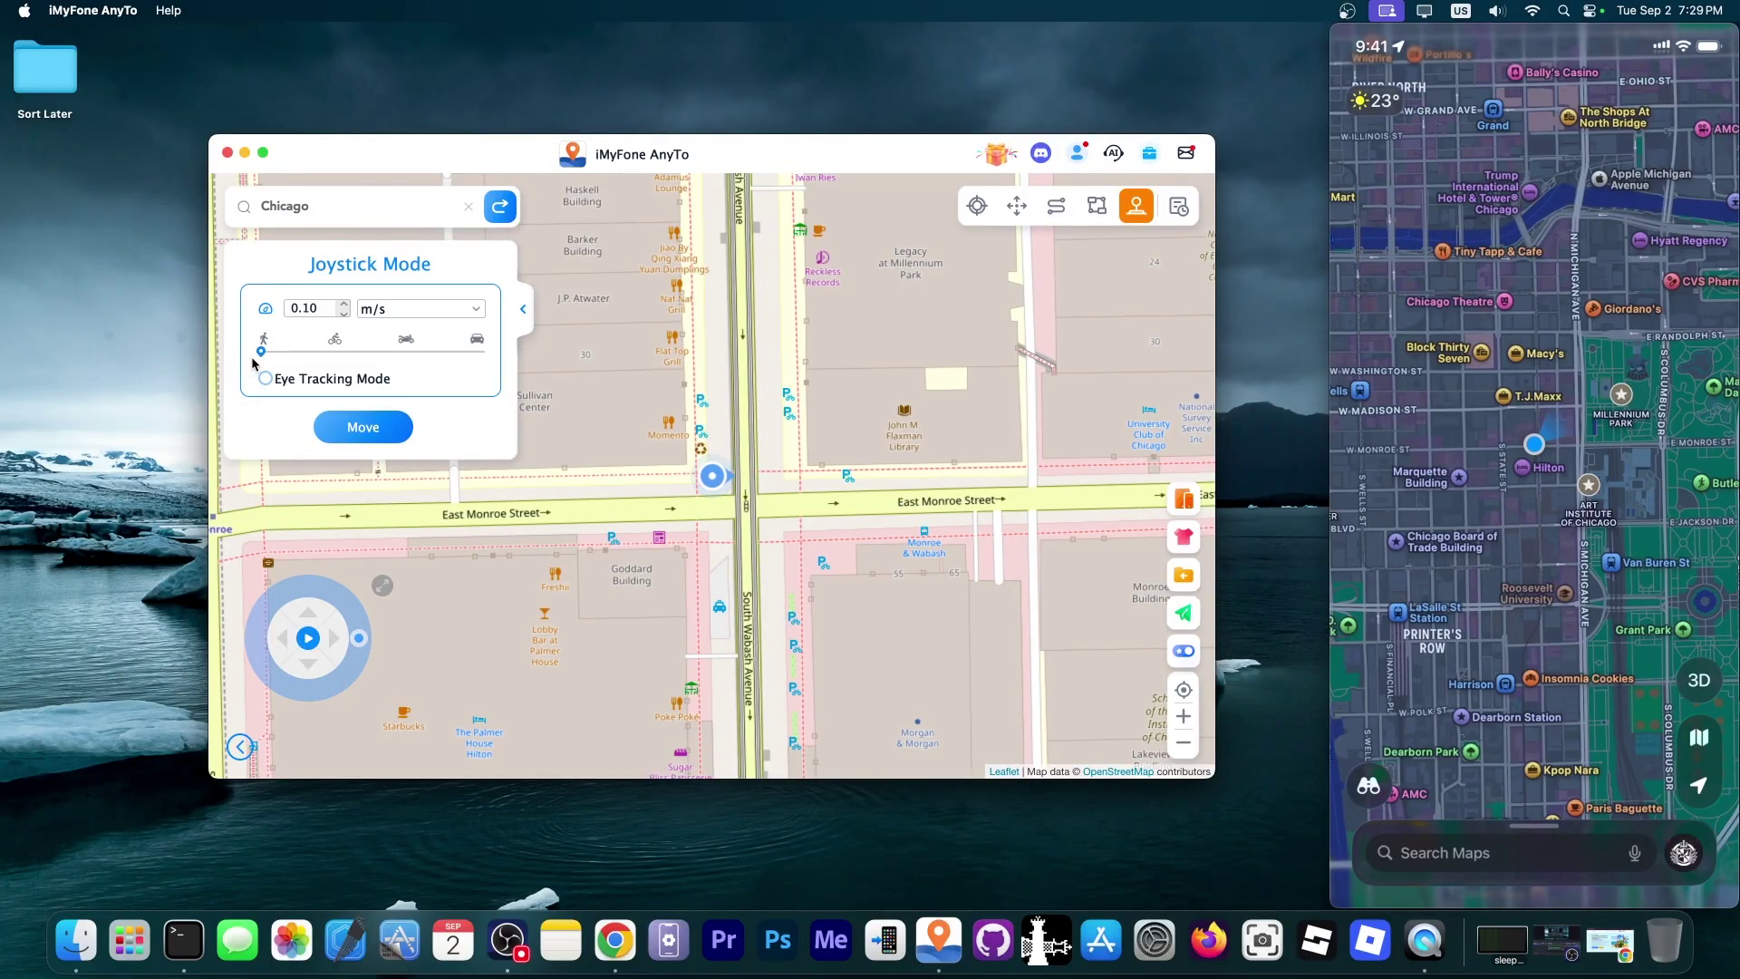
key("Up")
Step: Raise speed to the maximum 33.33 m/s, move north and east to The Great Lawn, then drop to 8.89 m/s
left_click(303, 352)
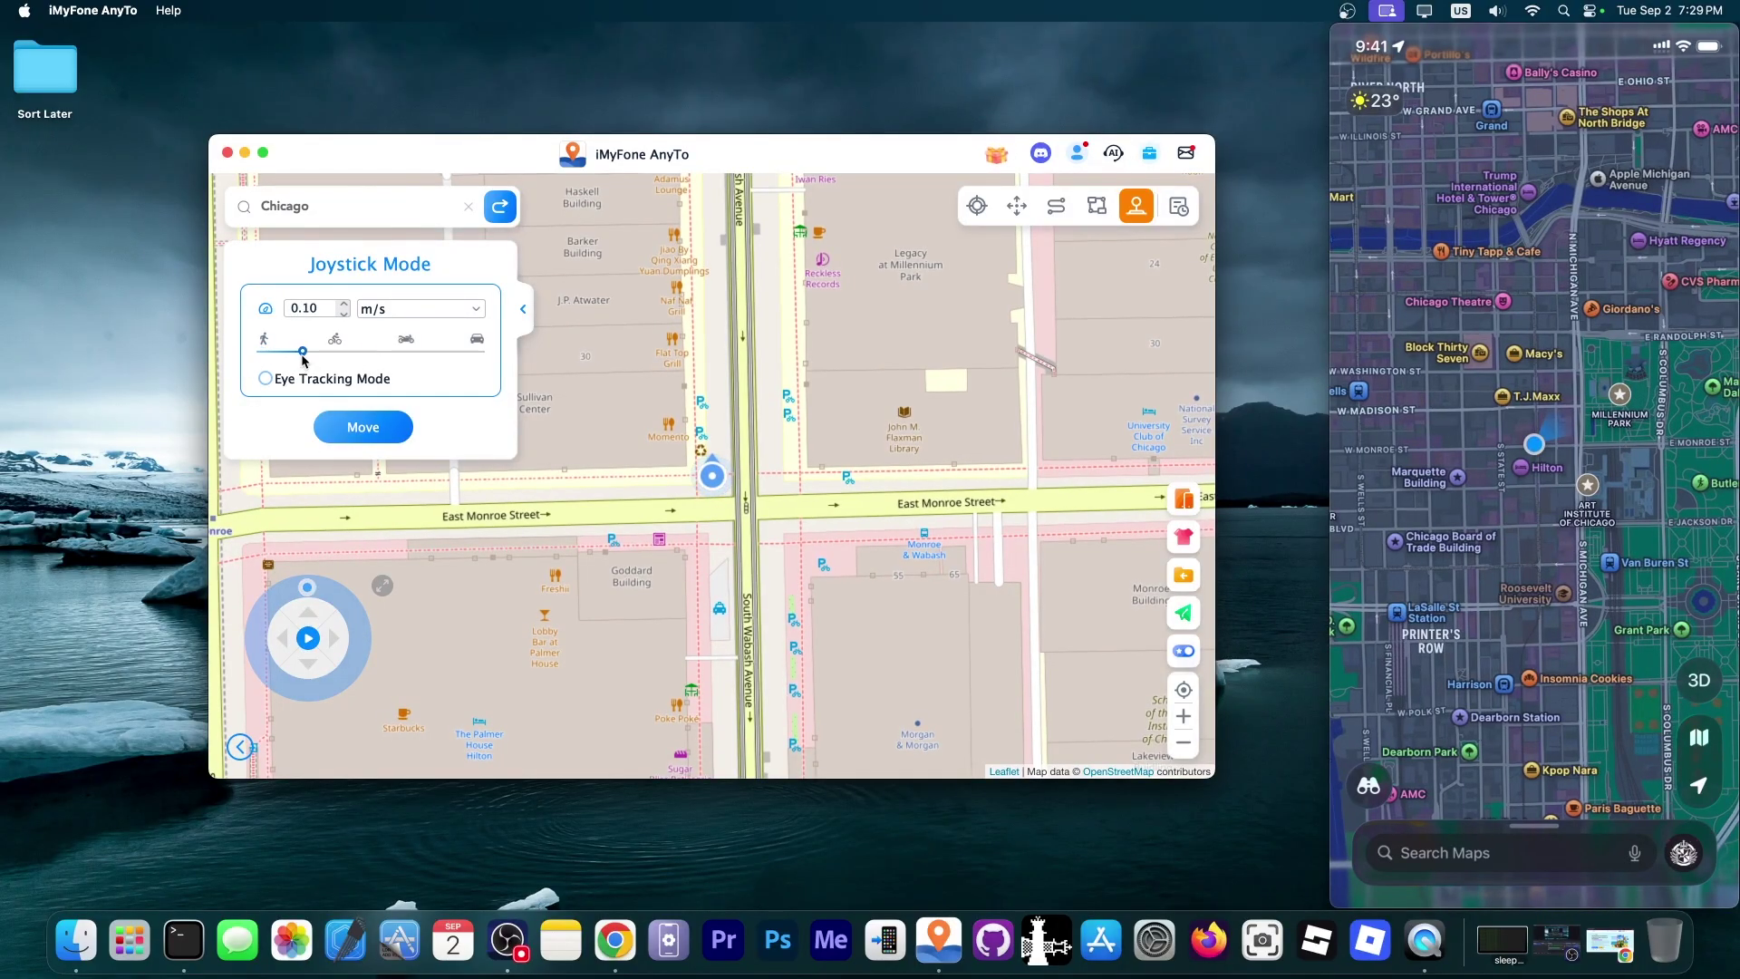
left_click_drag(303, 352, 481, 352)
left_click(315, 613)
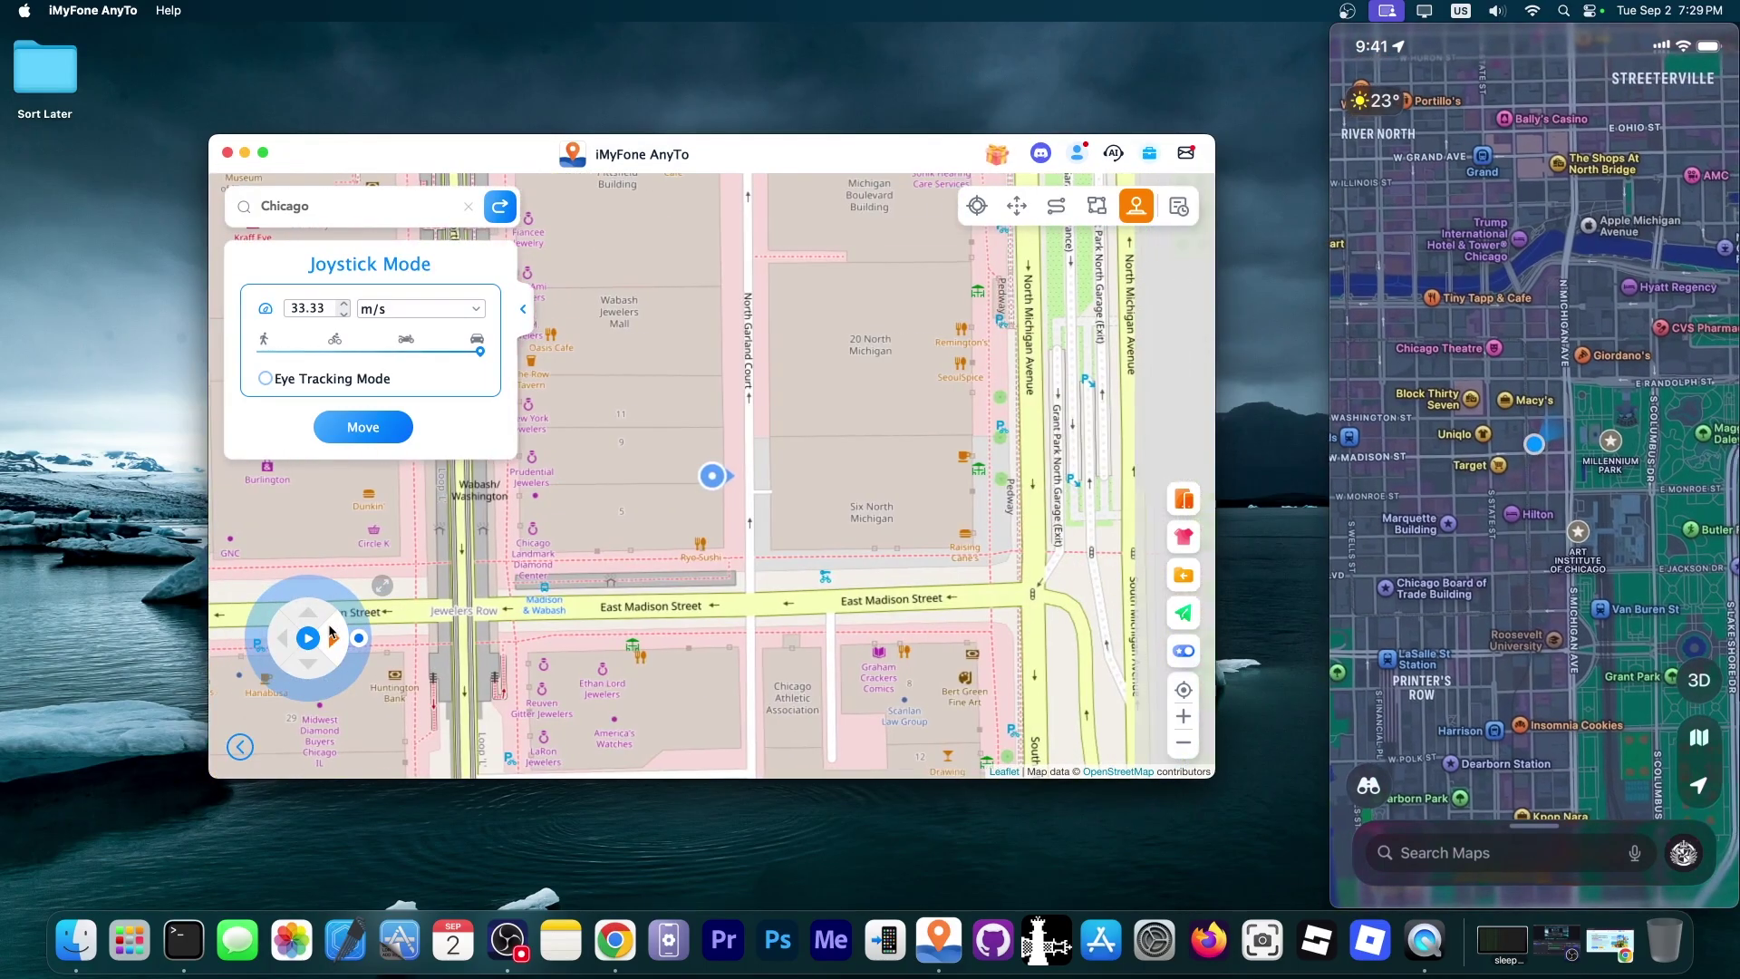
left_click(333, 636)
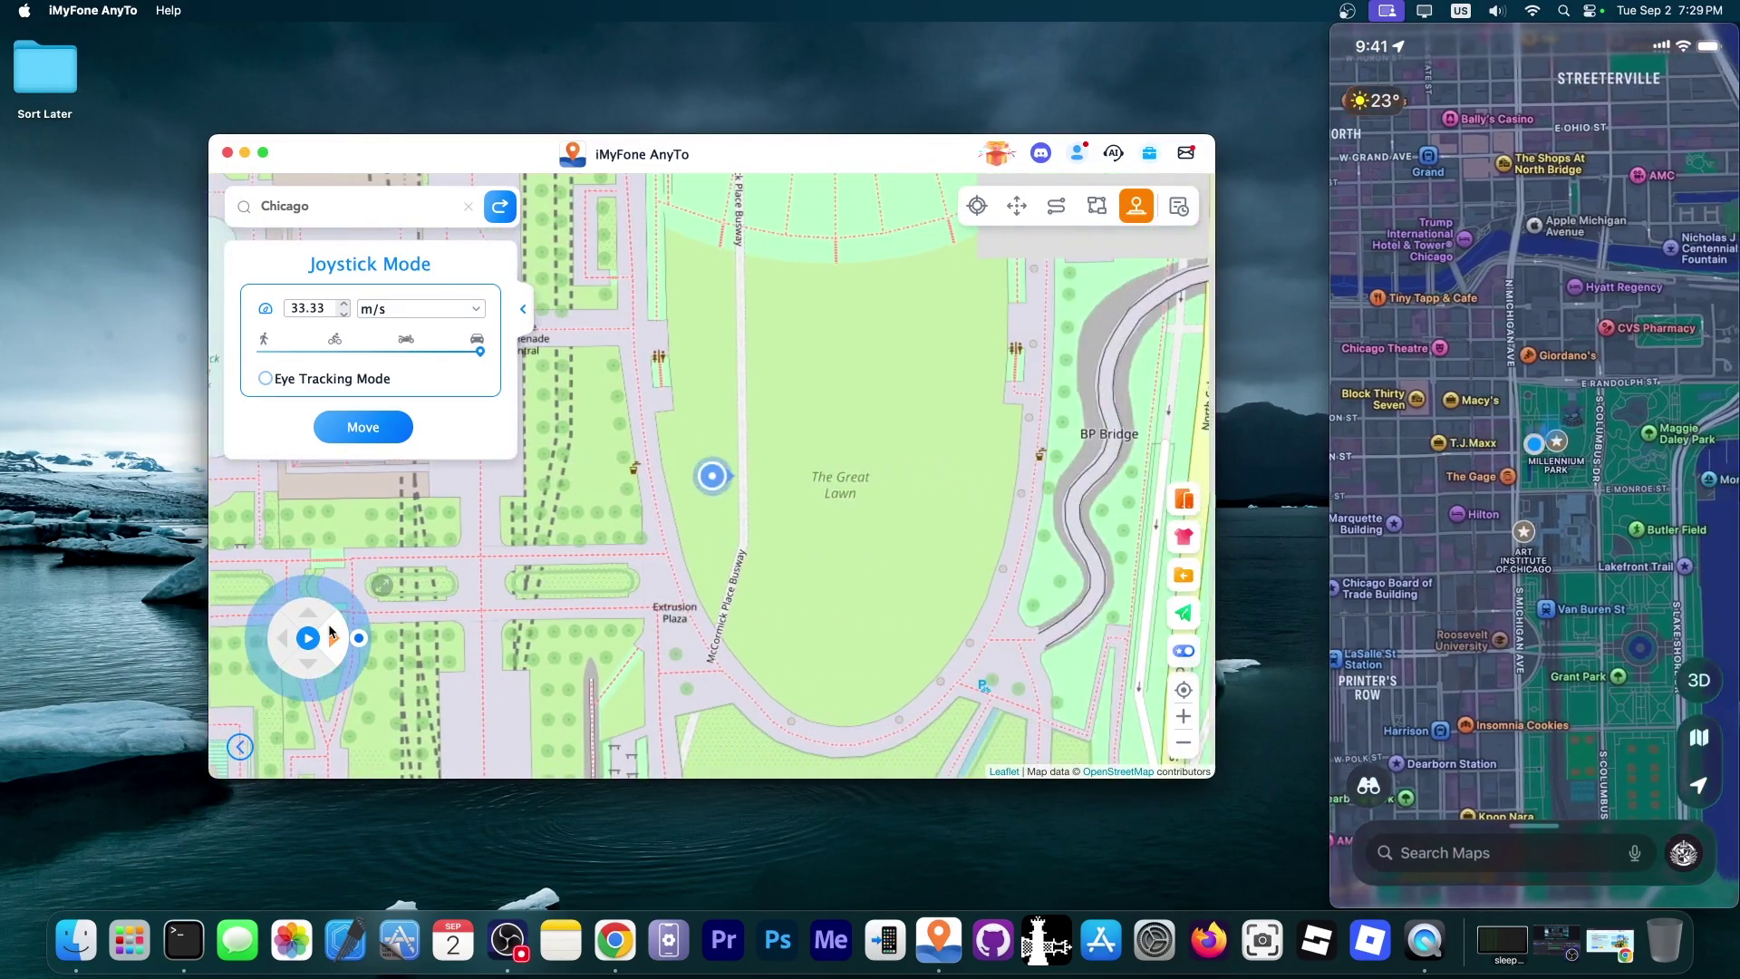
left_click_drag(481, 352, 319, 353)
mouse_move(1559, 379)
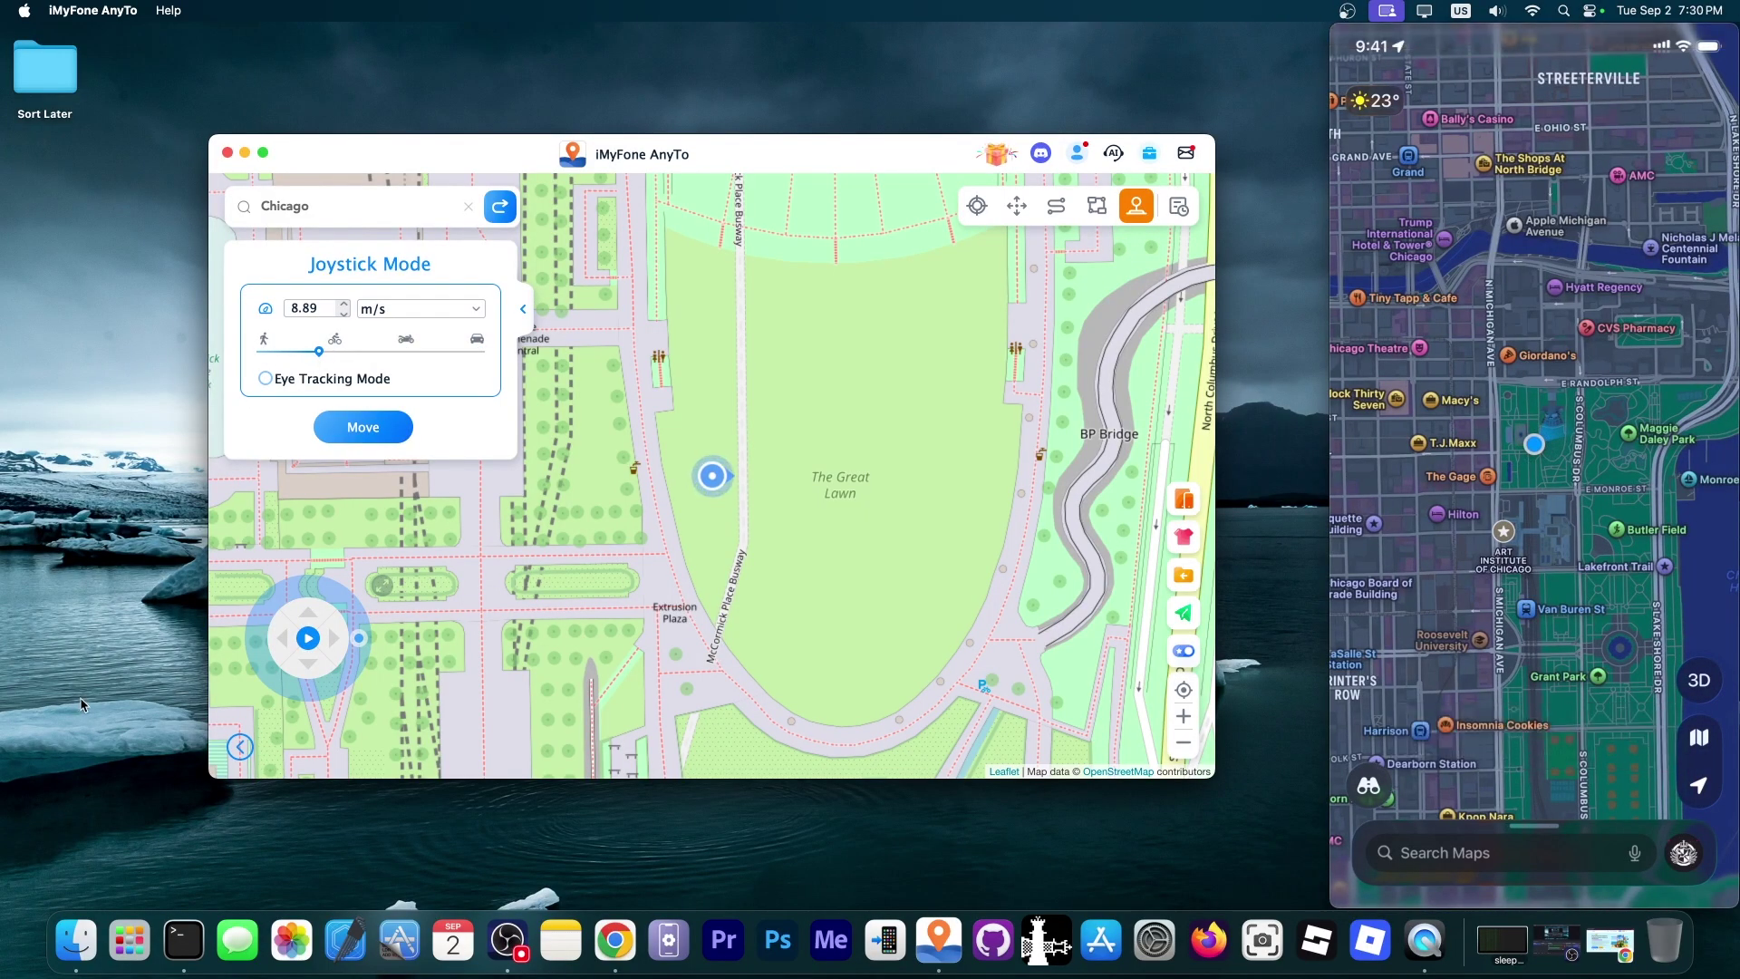
Step: Switch back to Multi-spot Mode and bring up the Map skin choices
left_click(1097, 208)
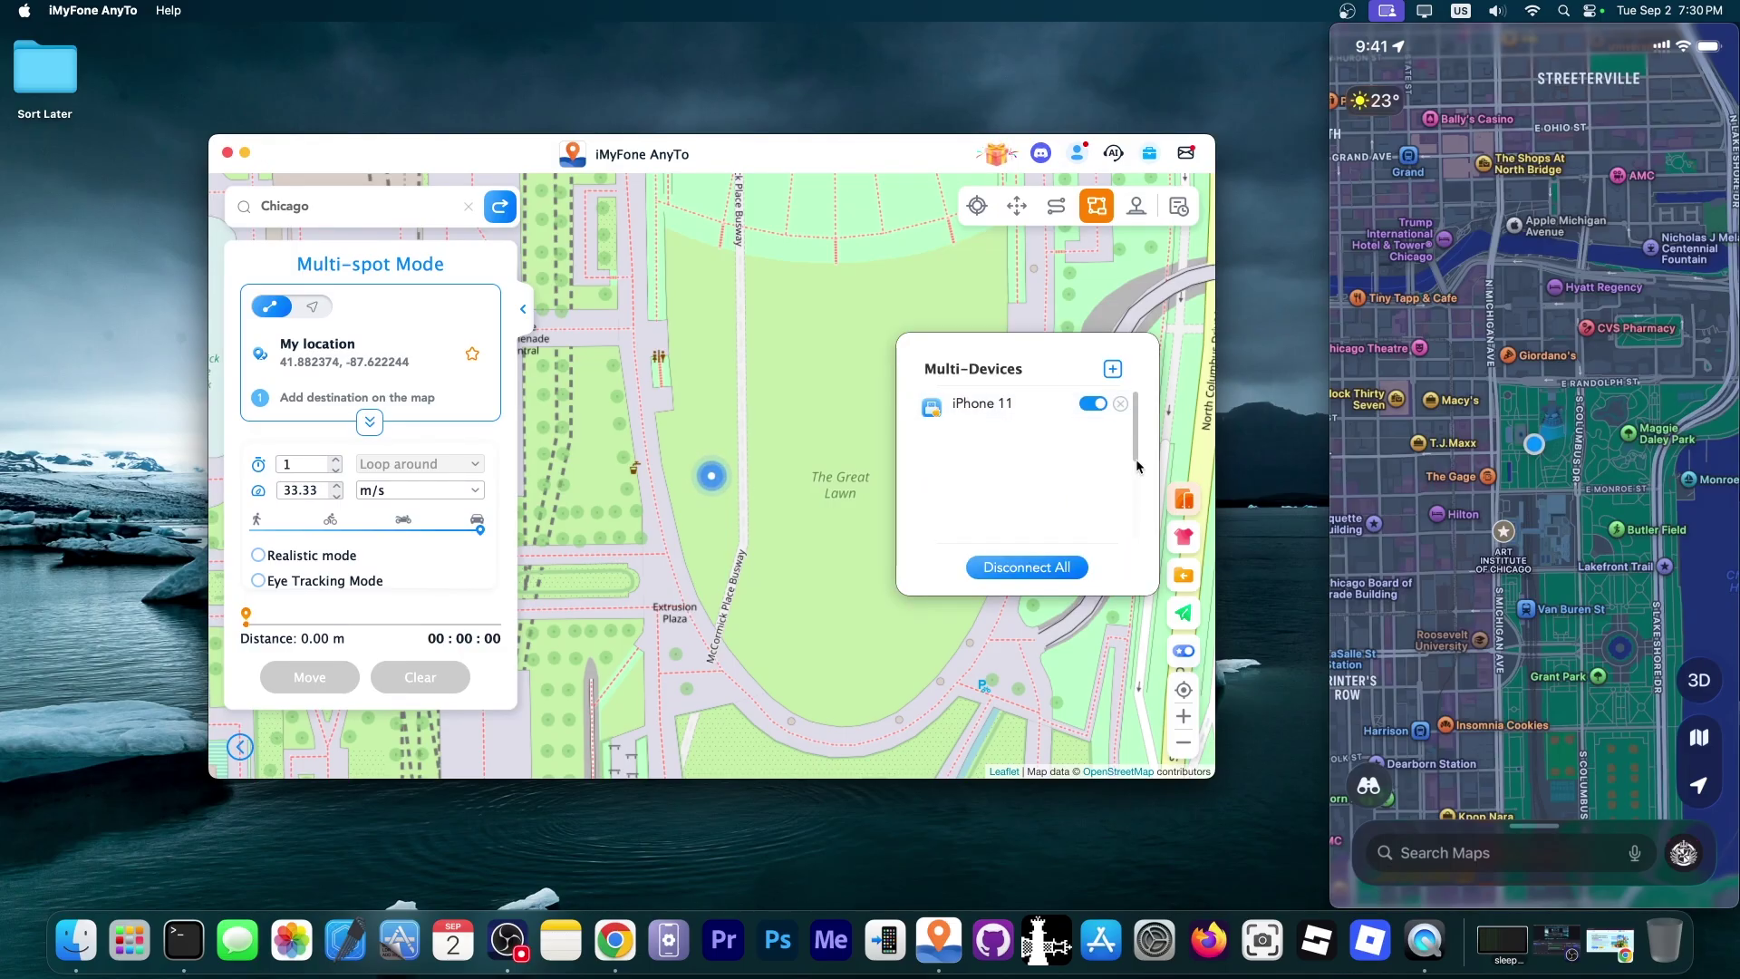
left_click(1184, 537)
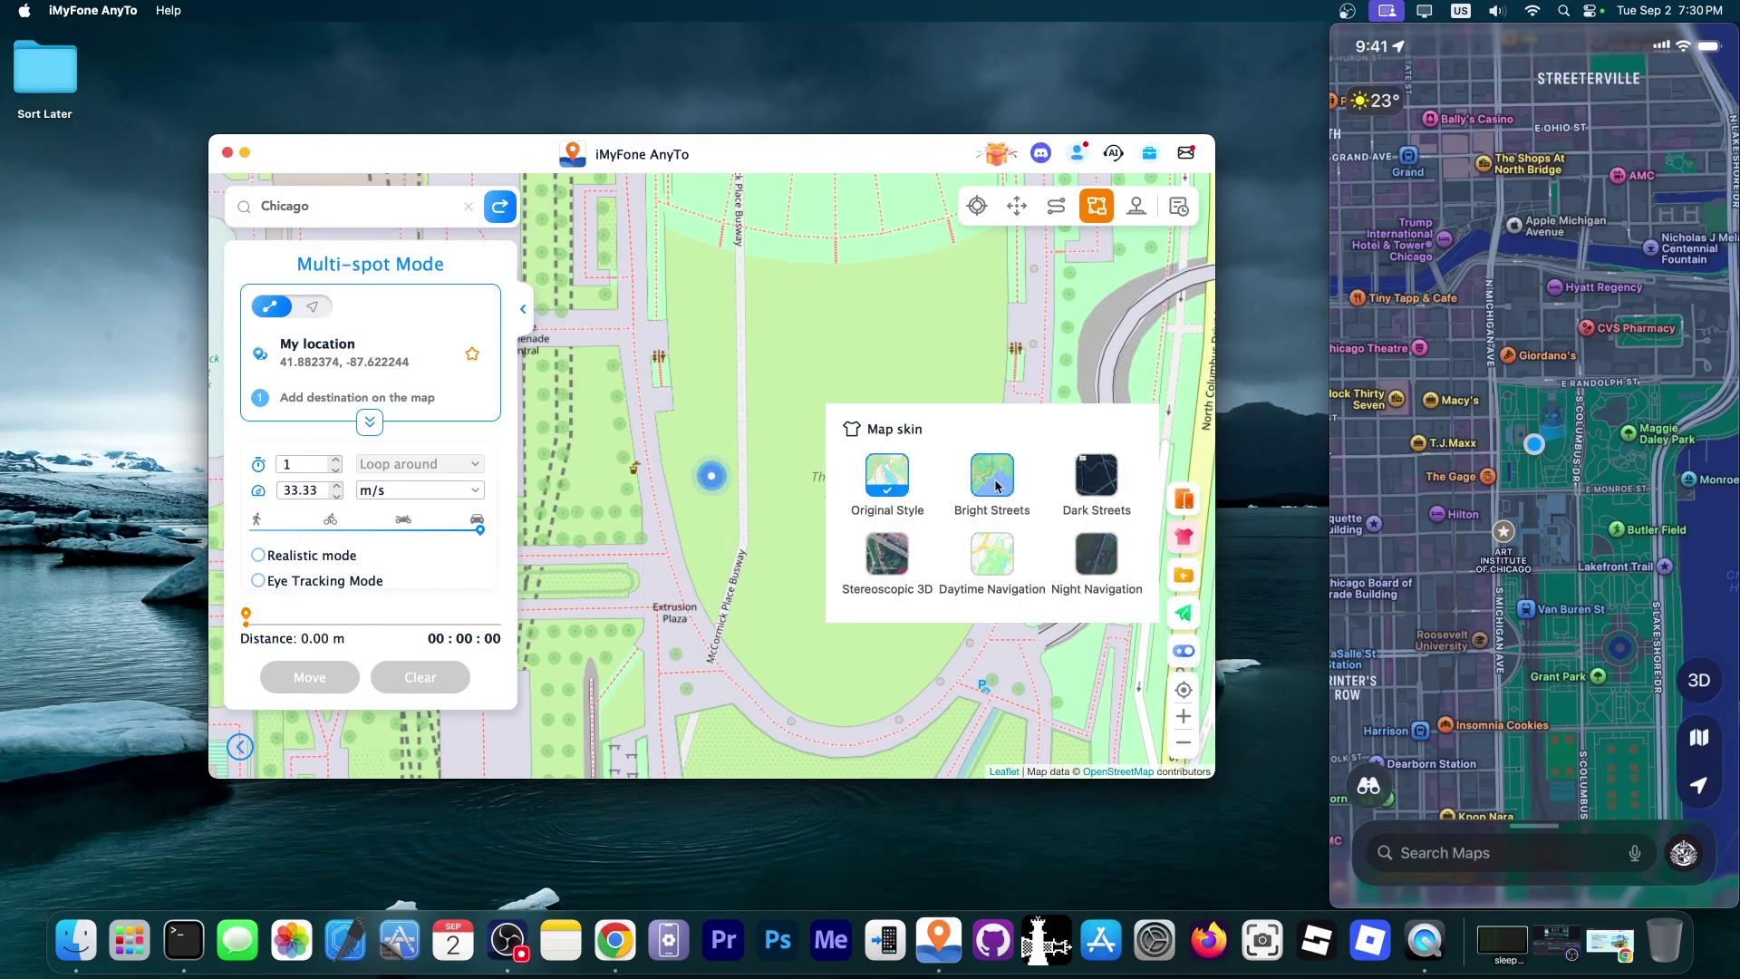
Step: Try Dark Streets and Night Navigation, settle on Stereoscopic 3D, zoom out, and dismiss the calibration notice
left_click(1092, 481)
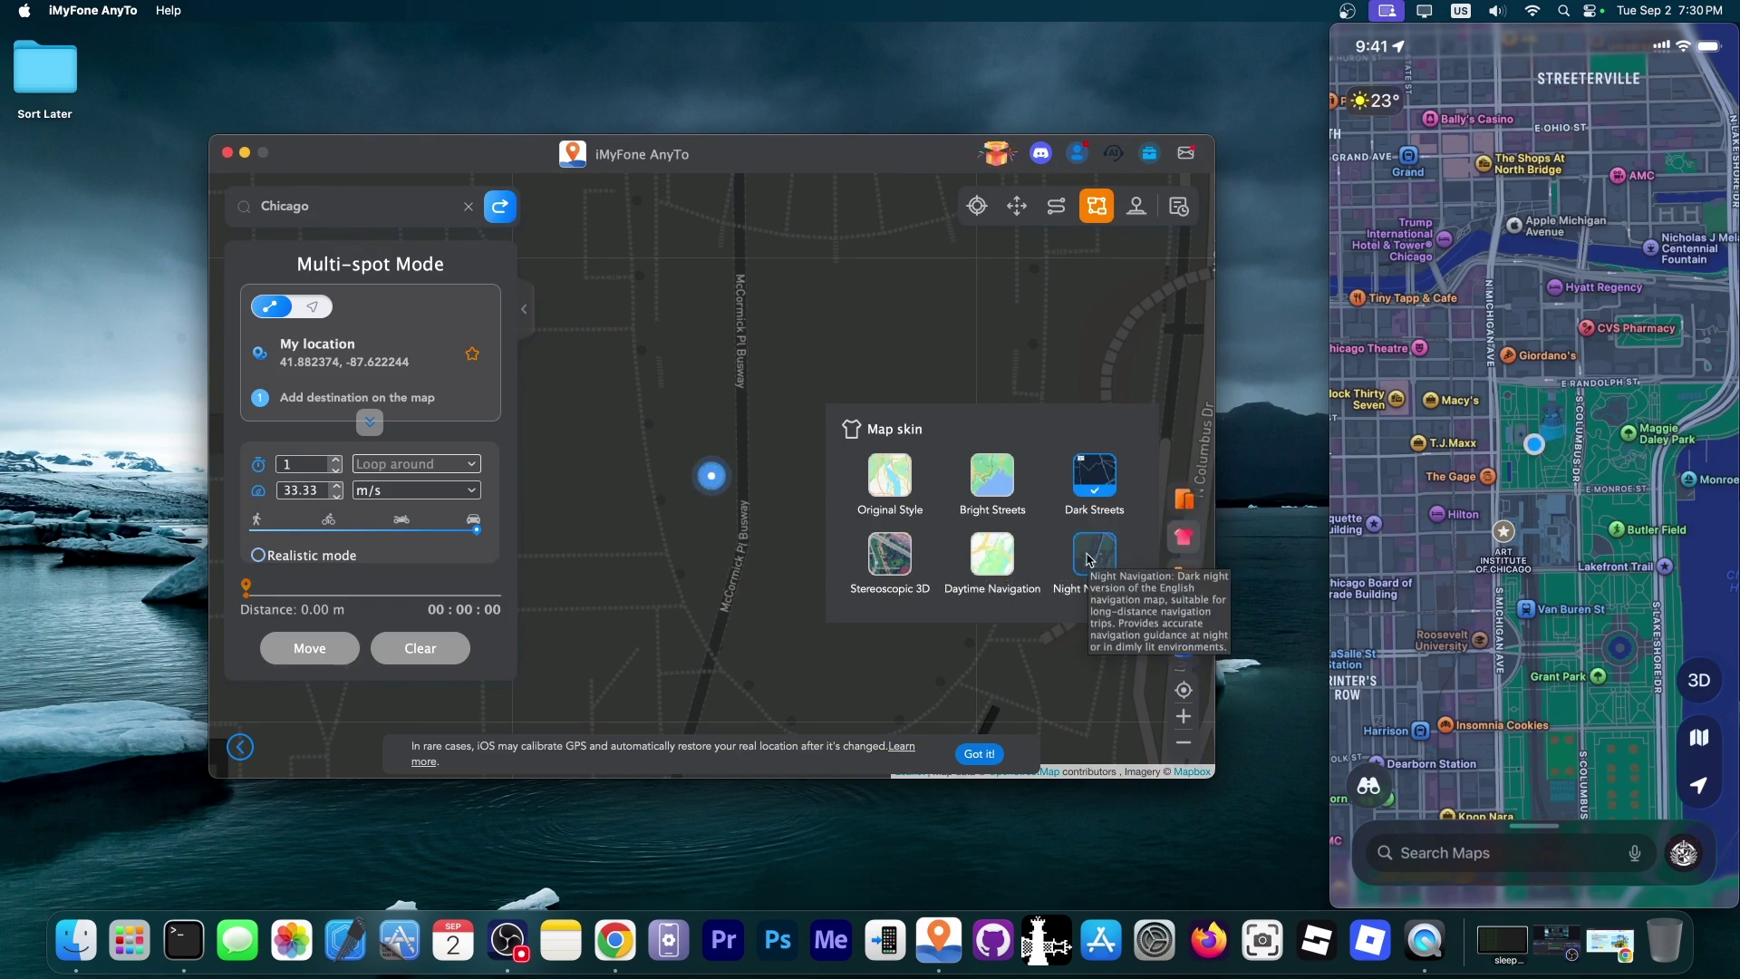
left_click(1090, 557)
left_click(891, 560)
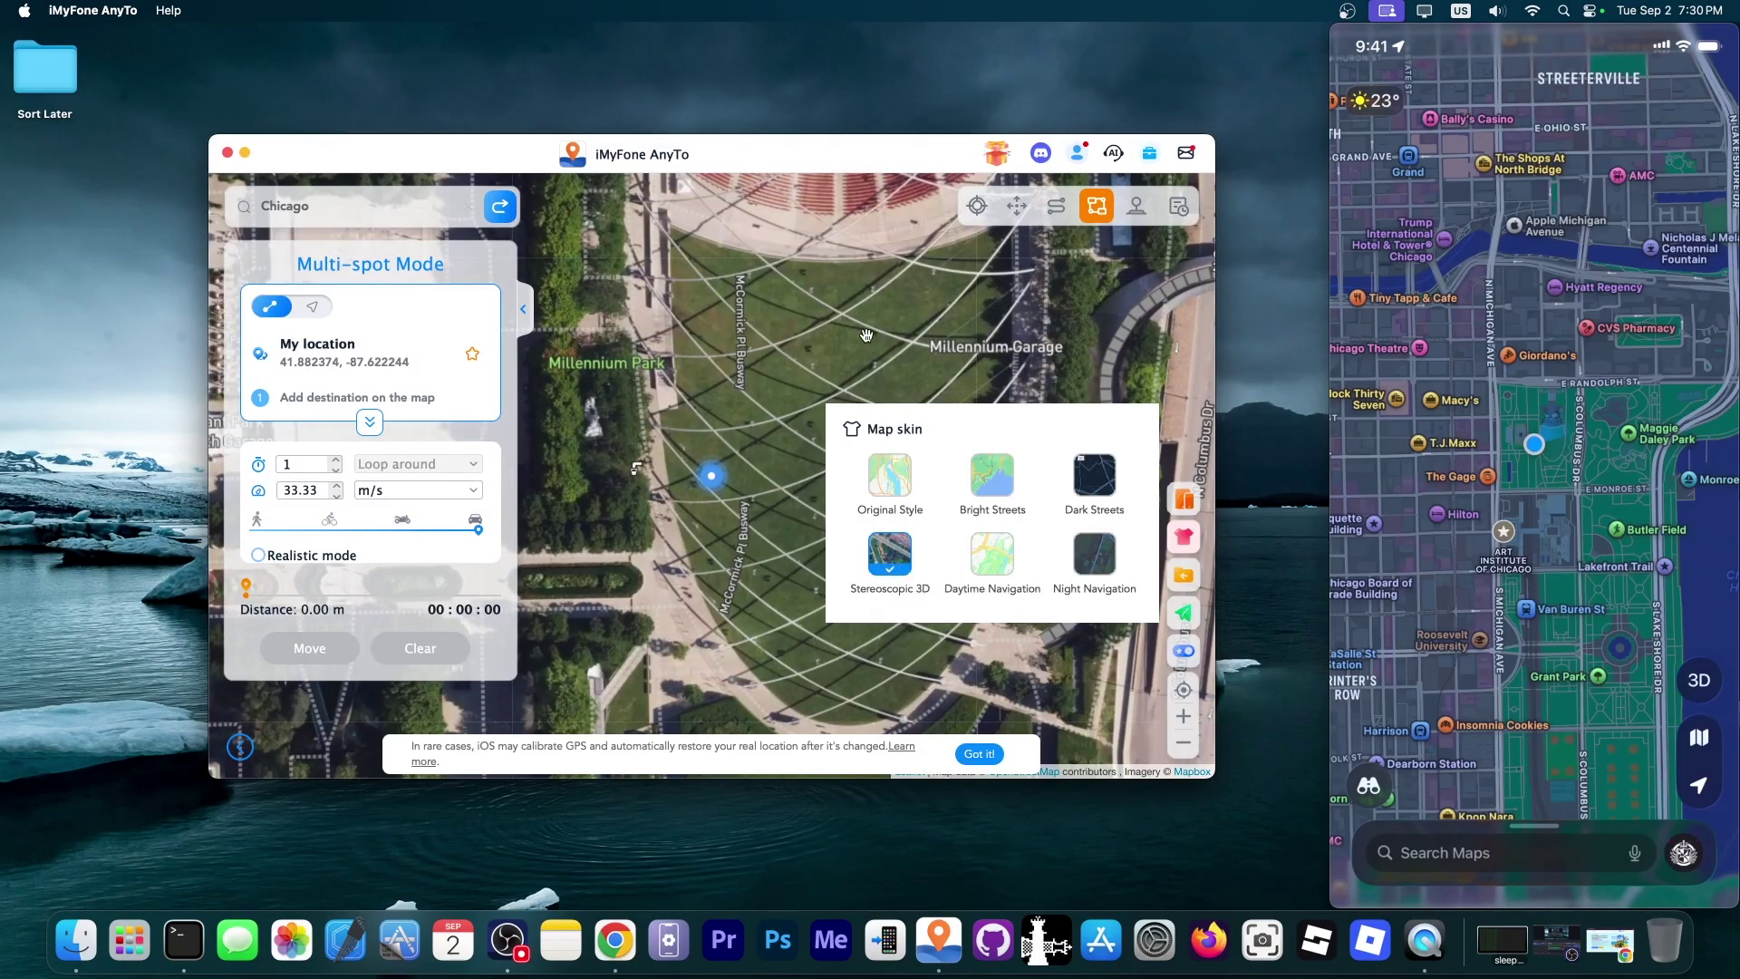
scroll(870, 362, "down", 5)
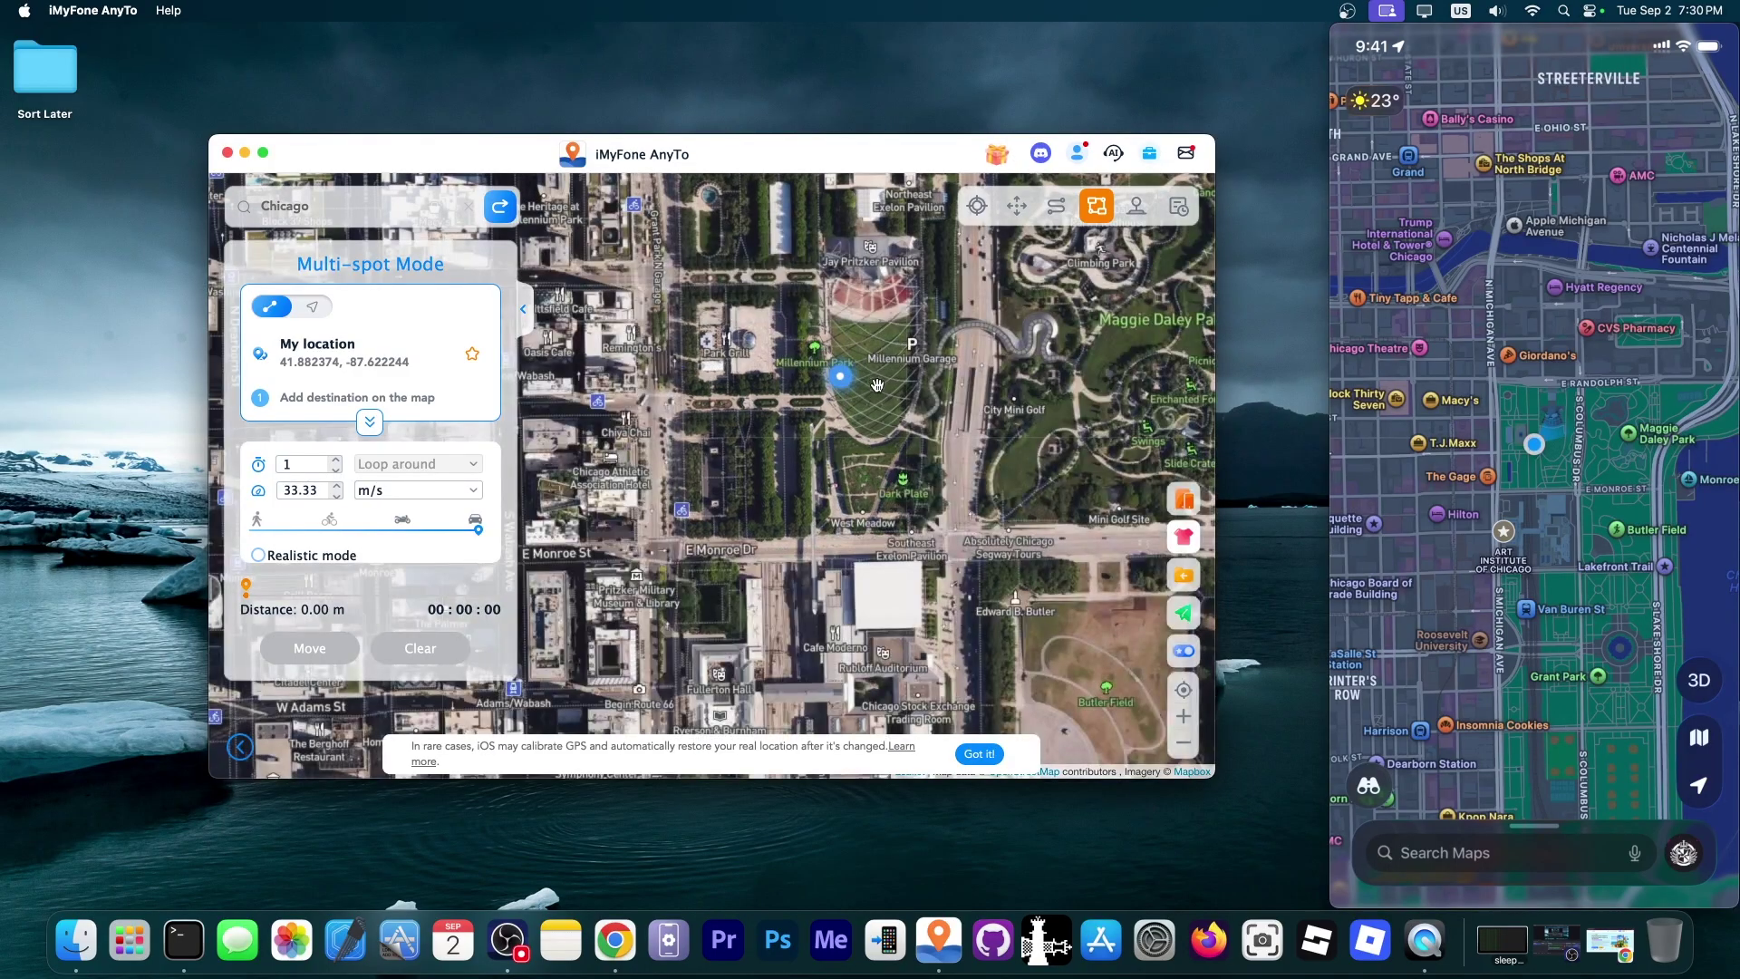
scroll(820, 452, "down", 3)
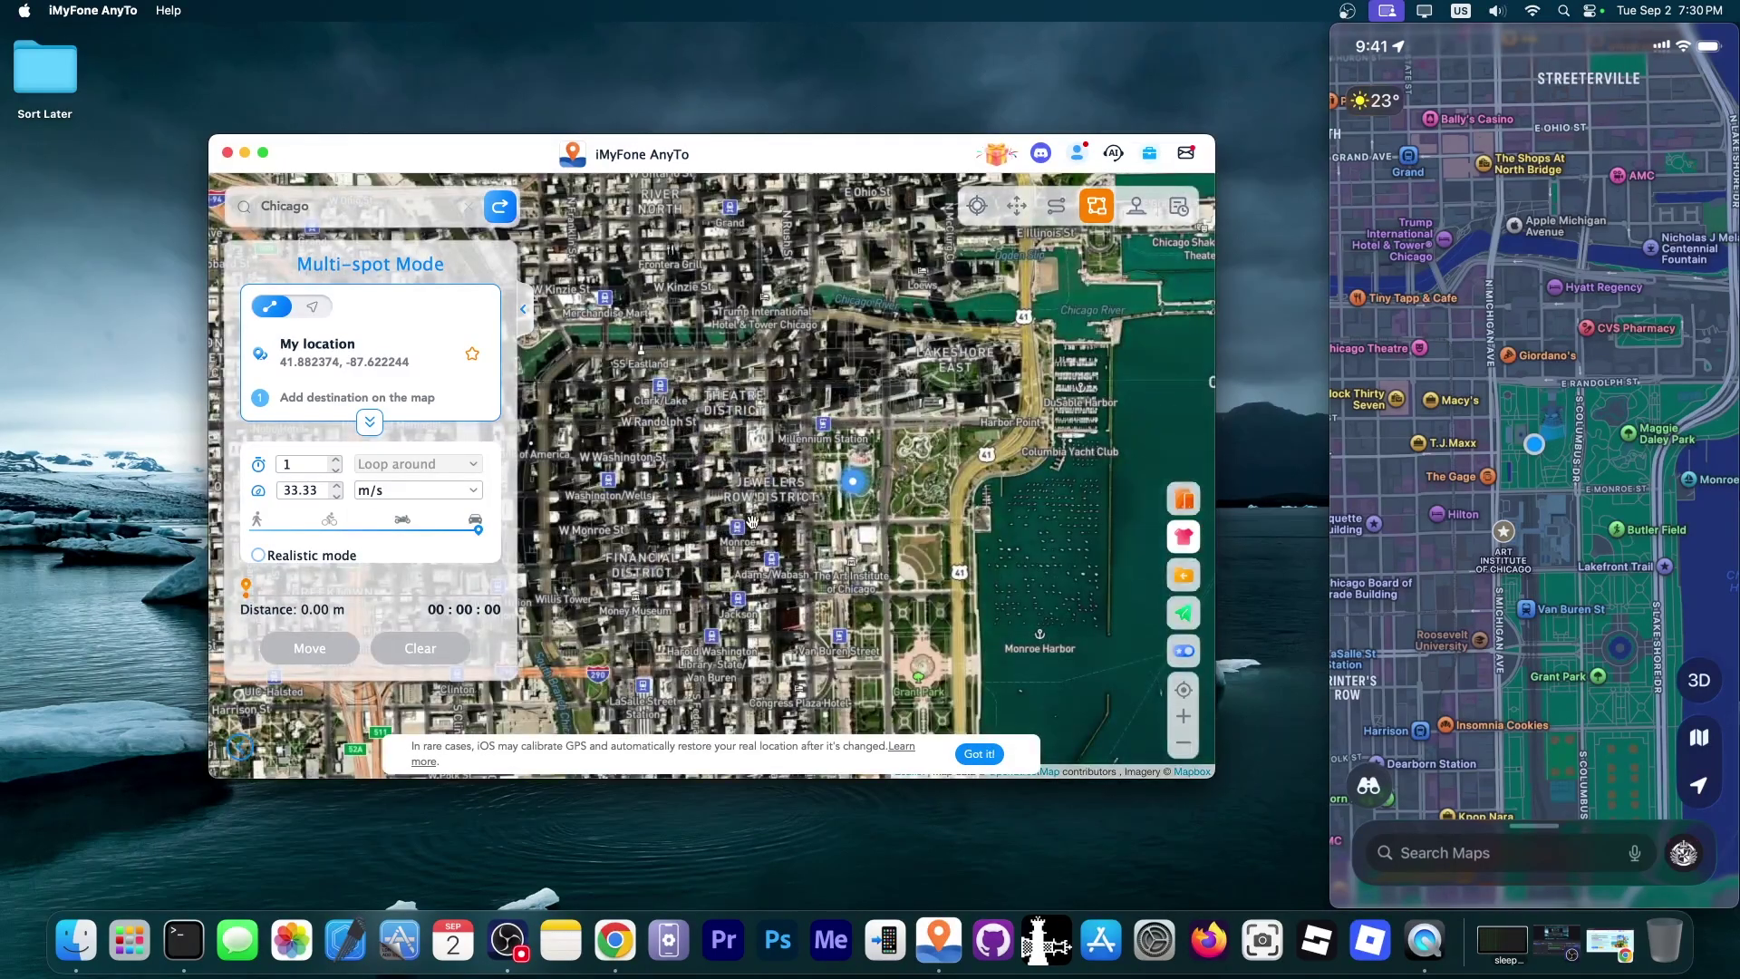
left_click(979, 754)
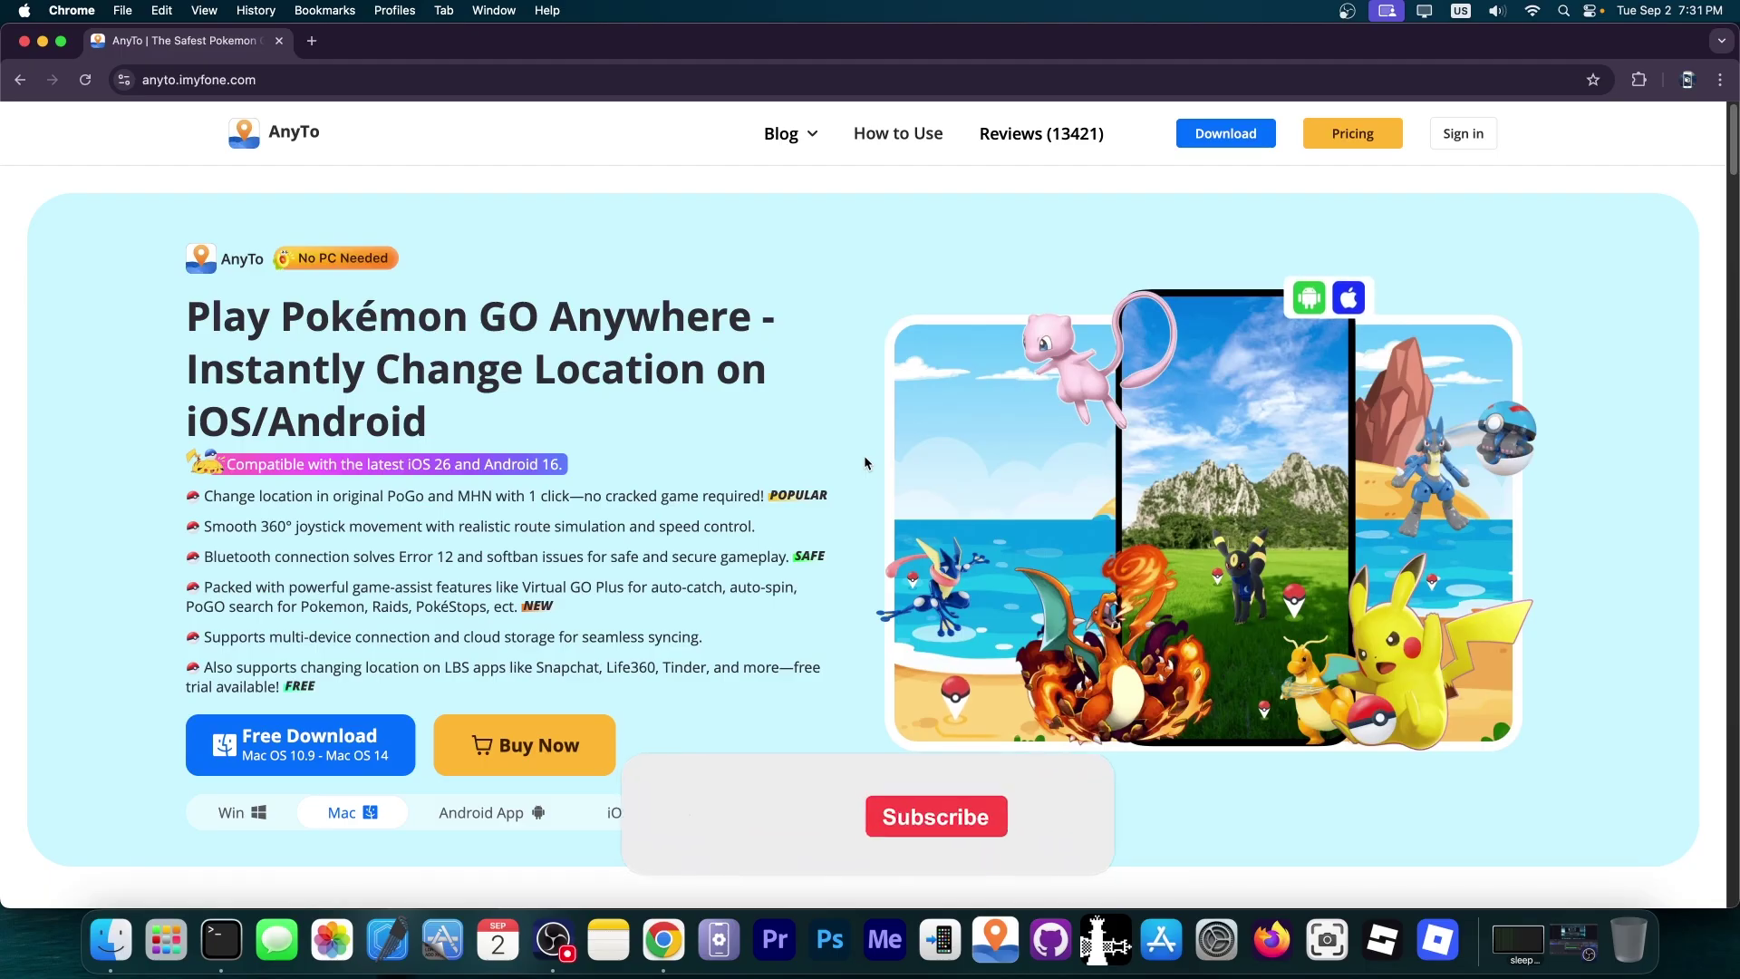
Step: Glance over the AnyTo homepage, then minimise the Chrome window to reveal the desktop
scroll(863, 458, "down", 1)
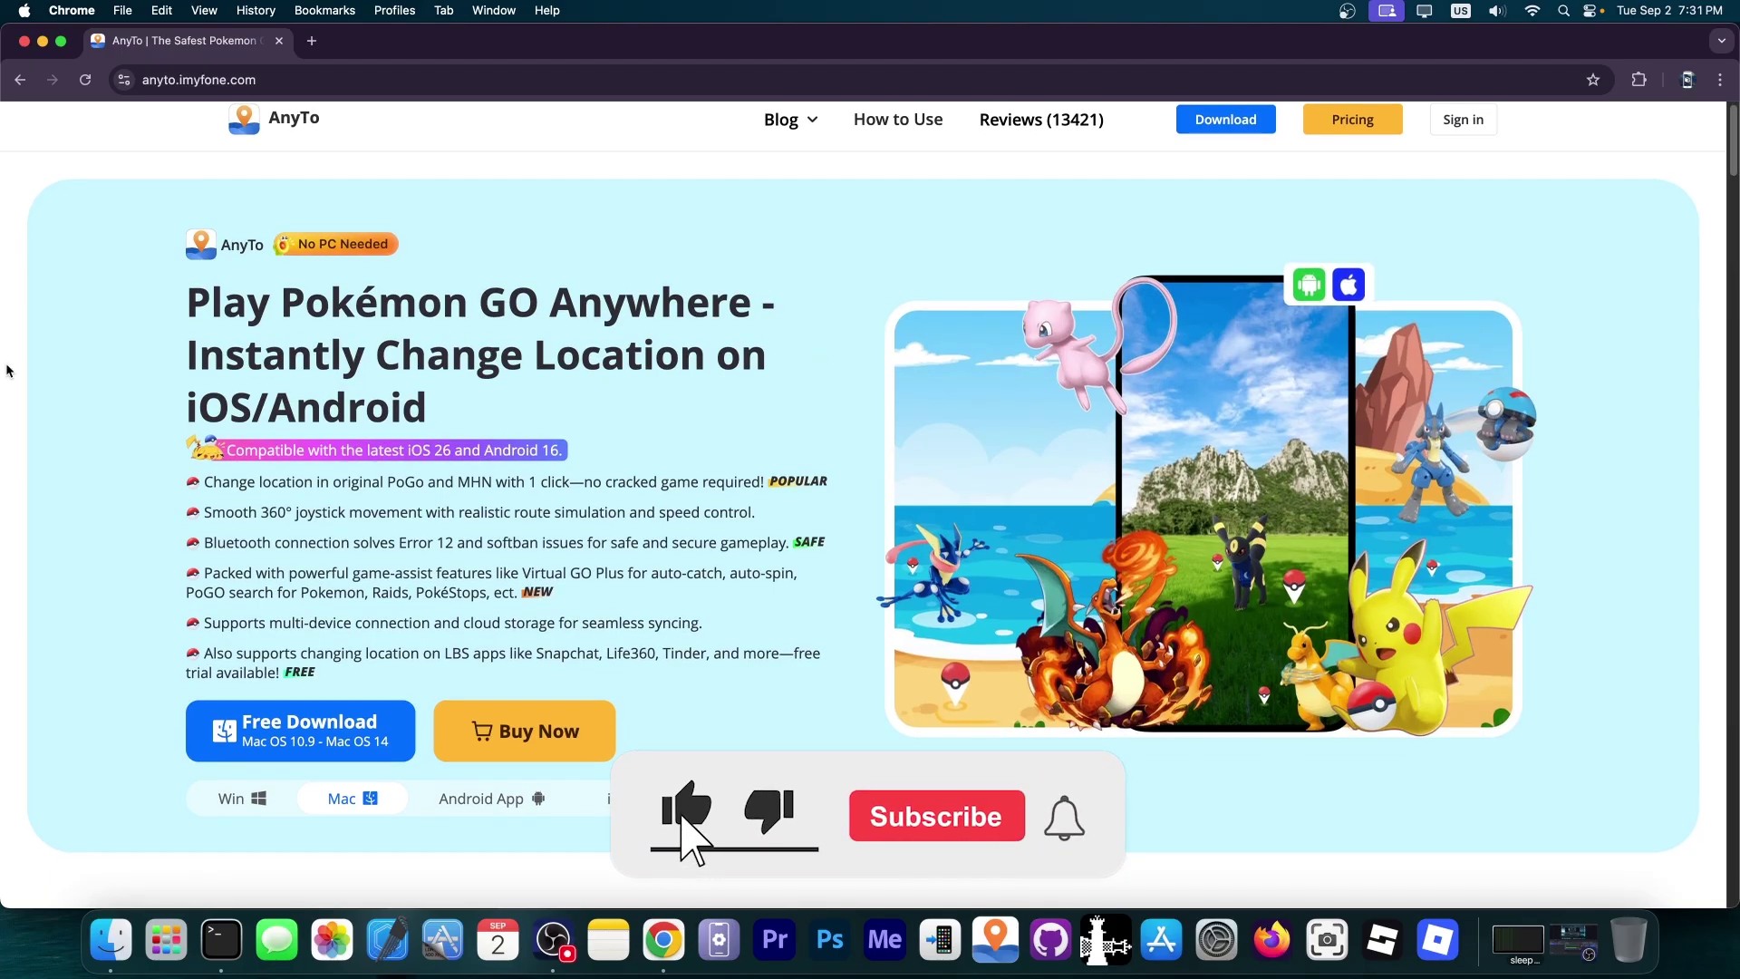
scroll(11, 372, "up", 1)
left_click(42, 42)
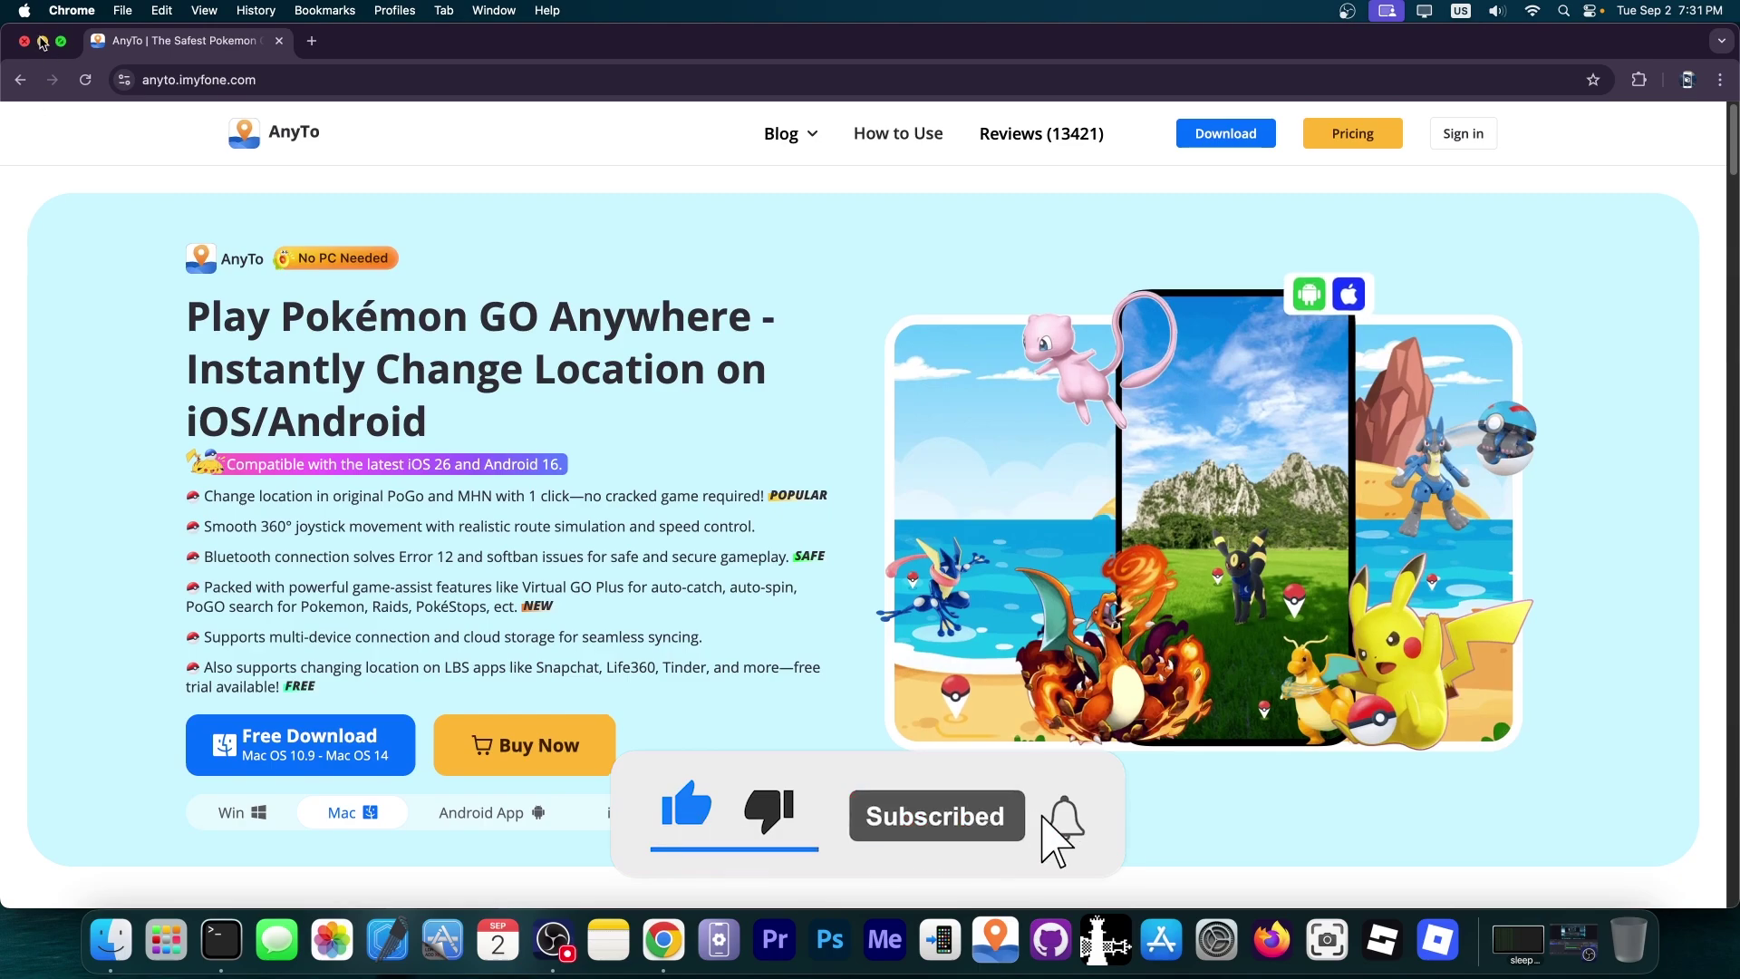